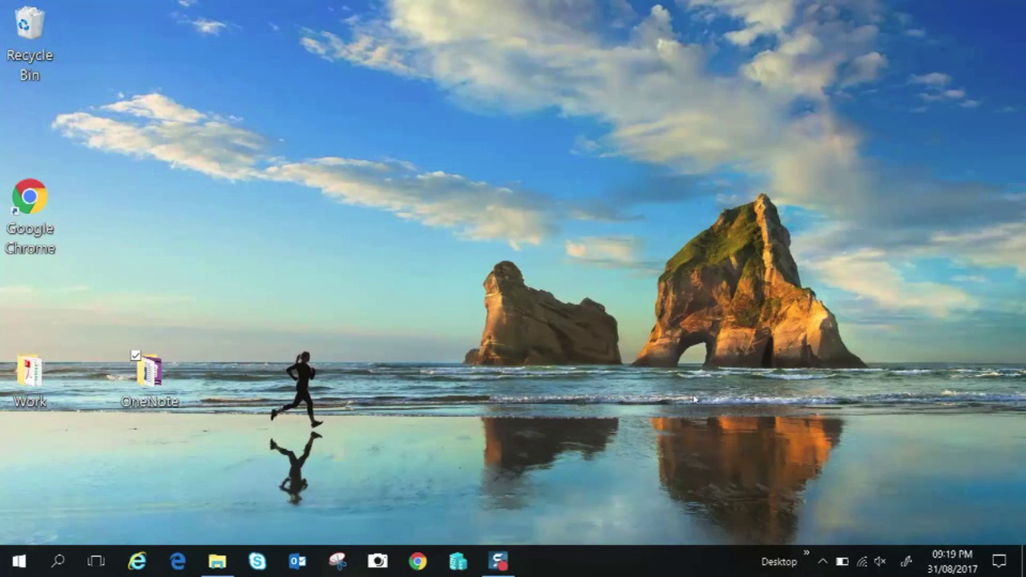
Search the computer for OneNote and open the OneNote 2016 desktop app
{"action": "left_click", "coordinate": [59, 561]}
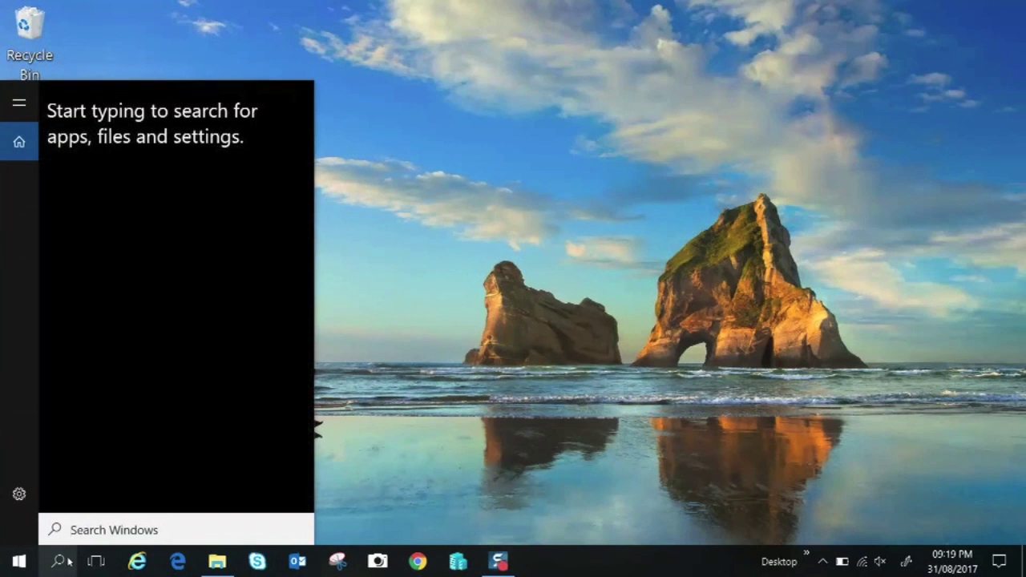
{"action": "type", "text": "one"}
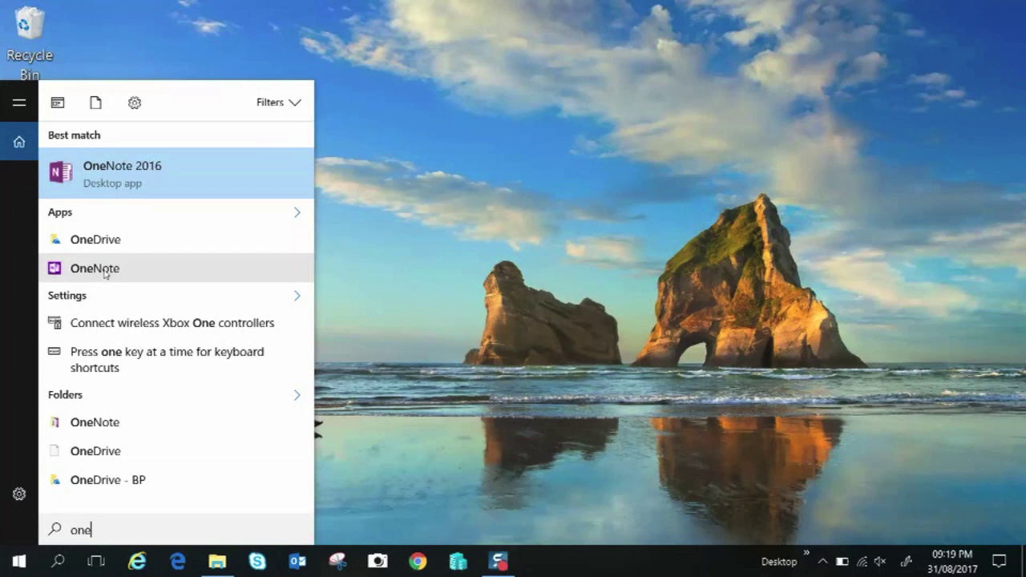
{"action": "left_click", "coordinate": [163, 168]}
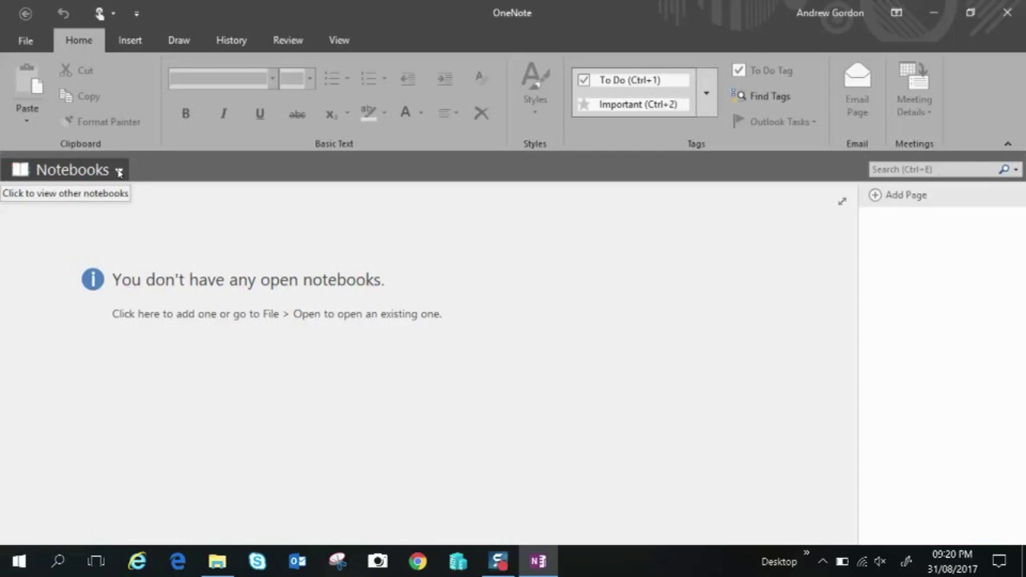
Create a new notebook named Shopping in the OneNote folder on the Desktop
{"action": "left_click", "coordinate": [119, 171]}
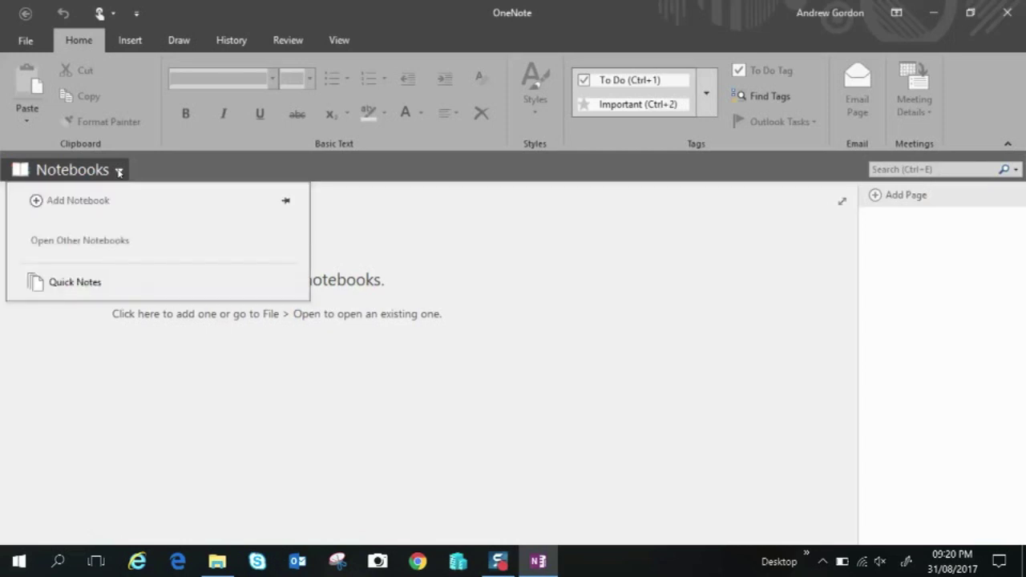
{"action": "left_click", "coordinate": [103, 205]}
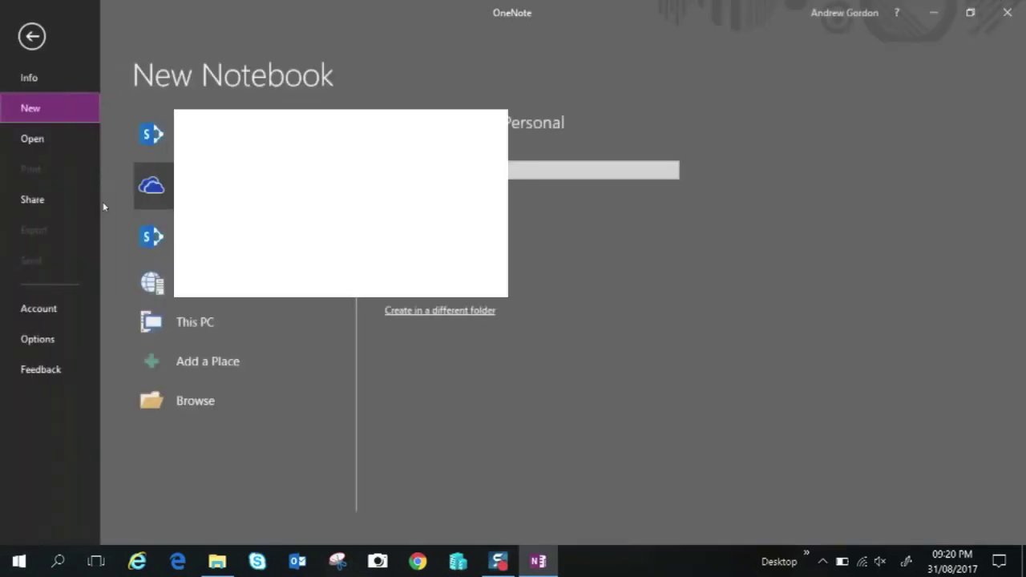
{"action": "left_click", "coordinate": [193, 401]}
{"action": "type", "text": "Shopping"}
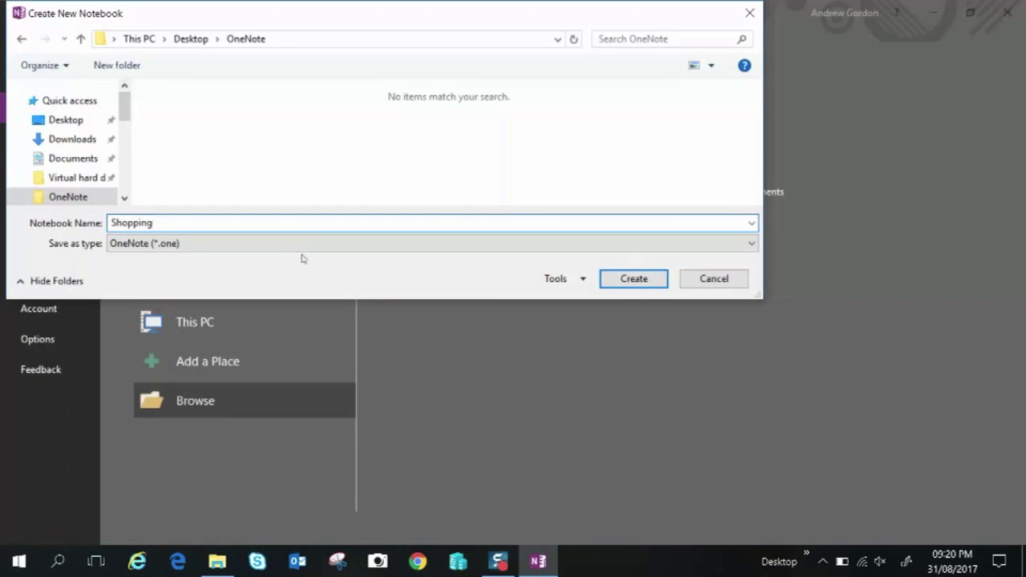
{"action": "left_click", "coordinate": [615, 282]}
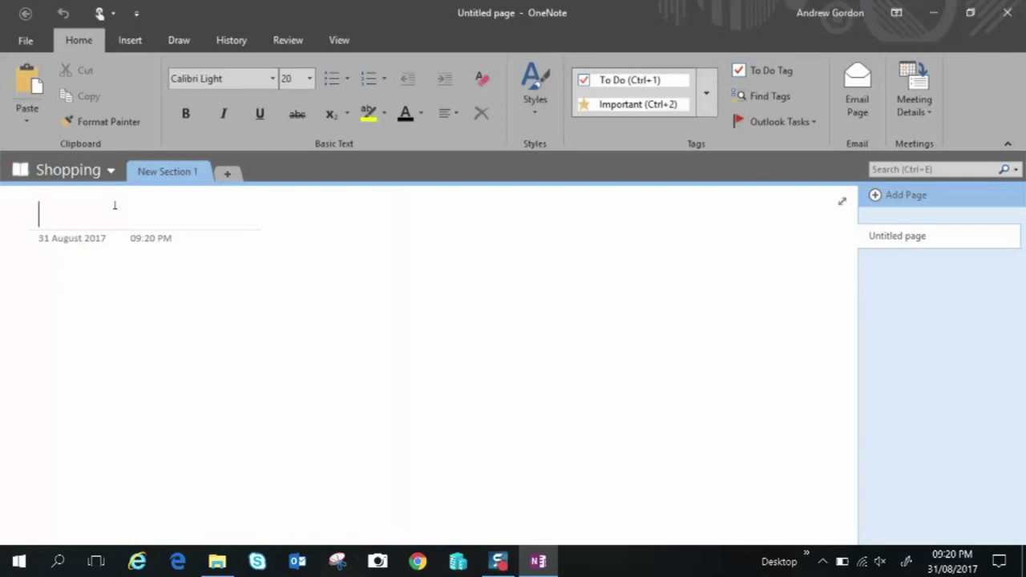
{"action": "left_click", "coordinate": [112, 172]}
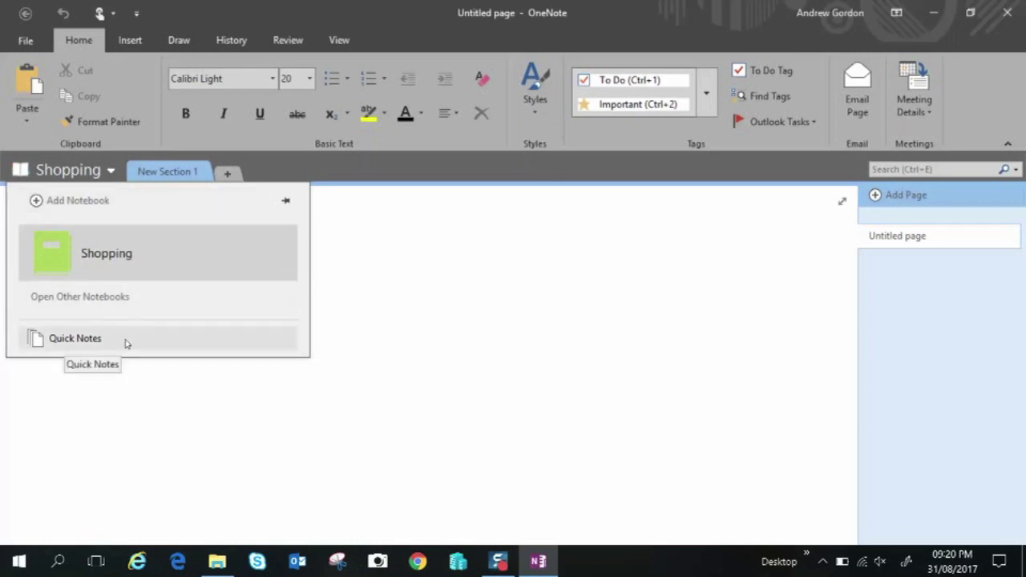
{"action": "left_click", "coordinate": [392, 245]}
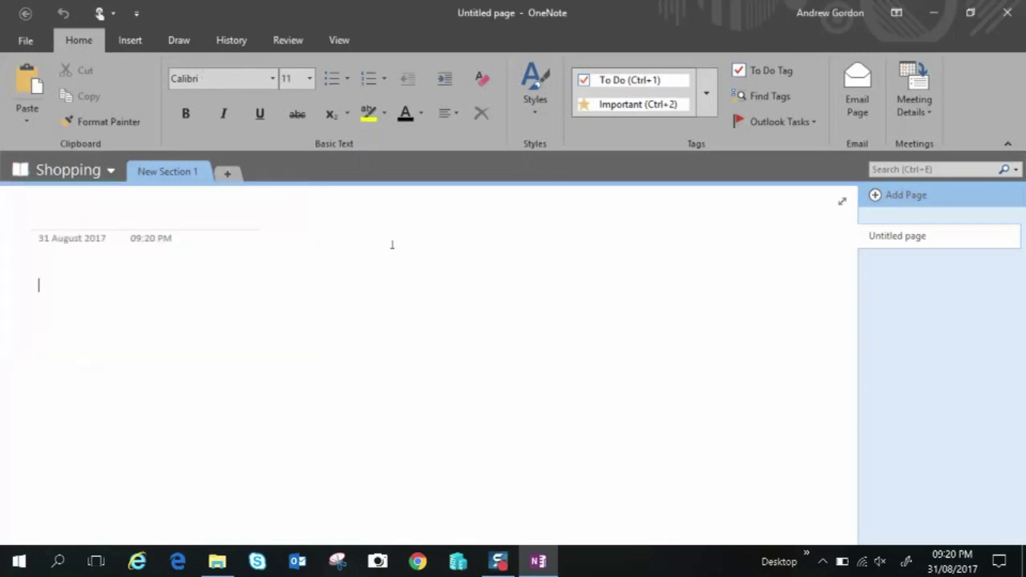
Rename the Shopping notebook's first section as Food
{"action": "right_click", "coordinate": [170, 176]}
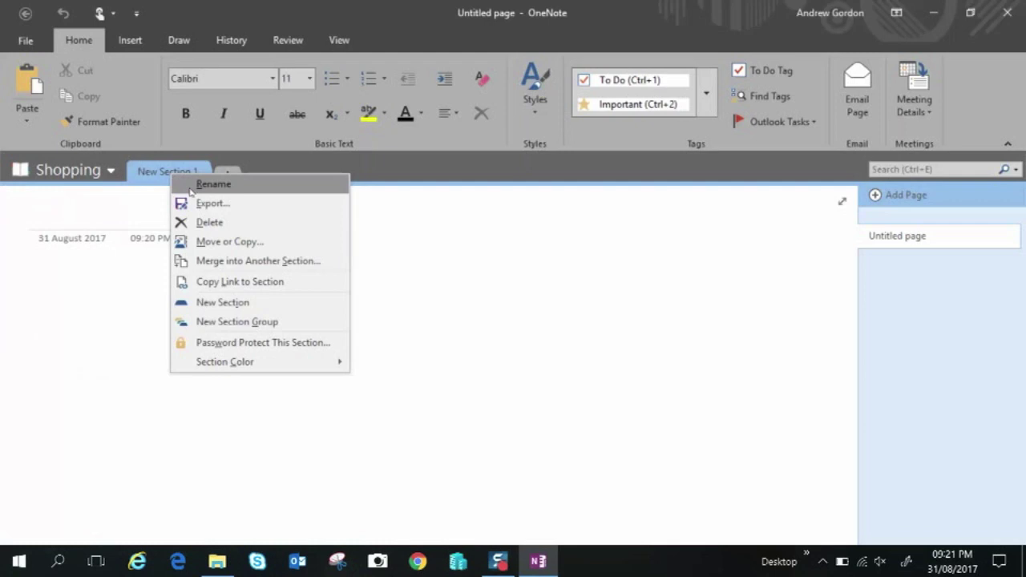
{"action": "left_click", "coordinate": [190, 186]}
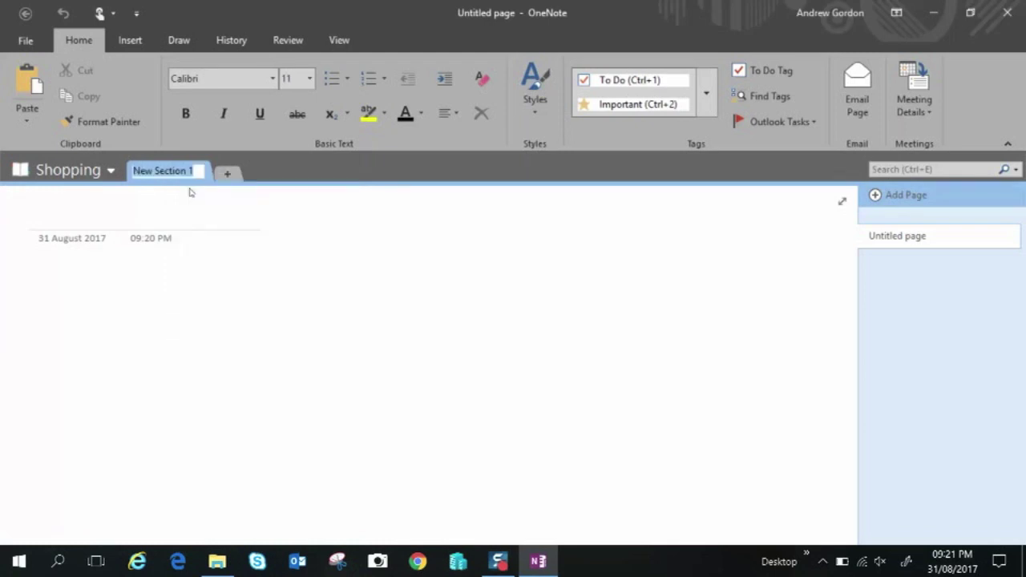
{"action": "type", "text": "Food"}
{"action": "key", "text": "Return"}
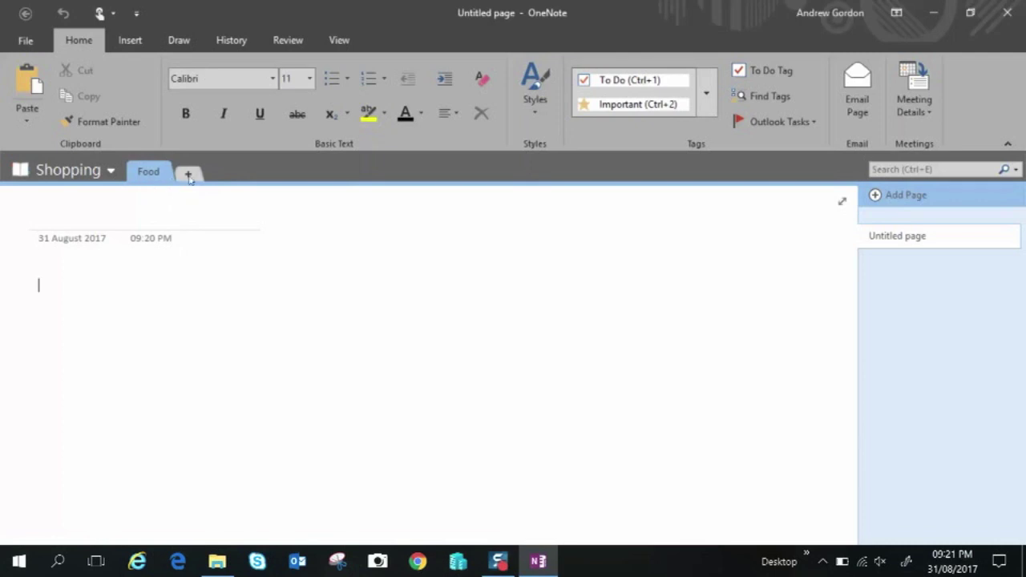
Add a second section named Drink to the Shopping notebook
{"action": "left_click", "coordinate": [188, 174]}
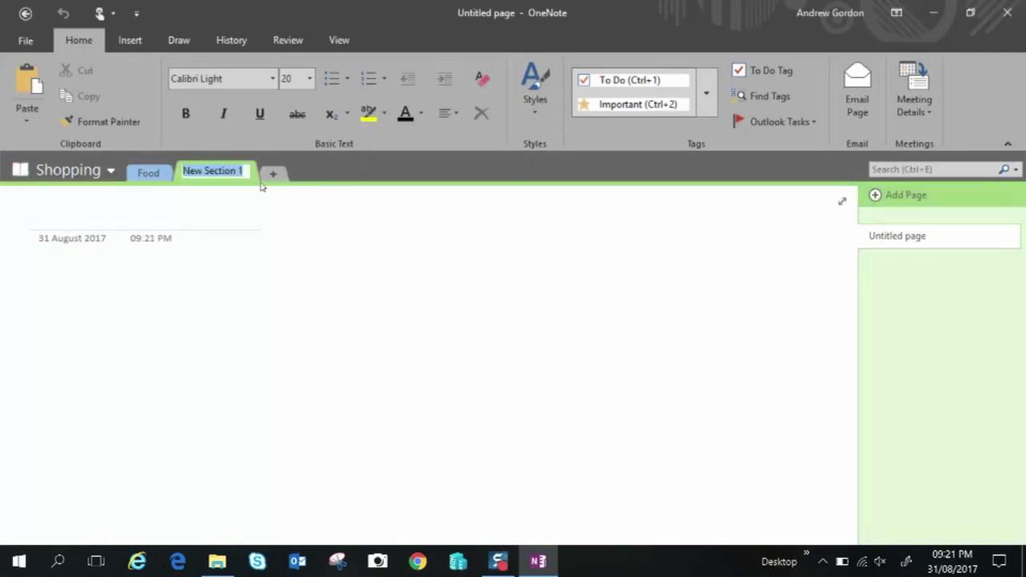
{"action": "type", "text": "Dr"}
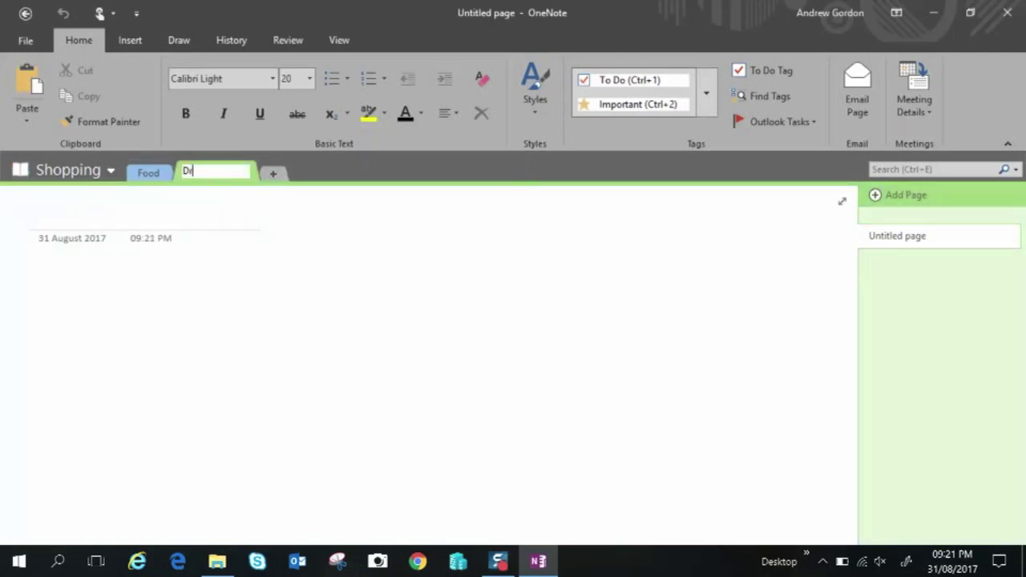
{"action": "type", "text": "ink"}
{"action": "key", "text": "Return"}
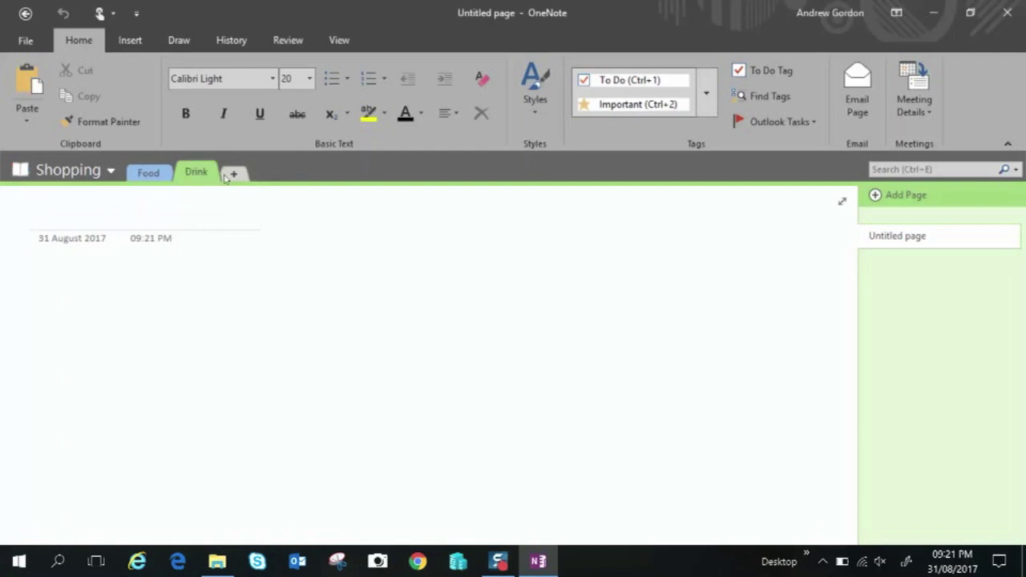
In the Food section, title the existing page Food Shopping and add a second page titled Food Eating
{"action": "left_click", "coordinate": [150, 176]}
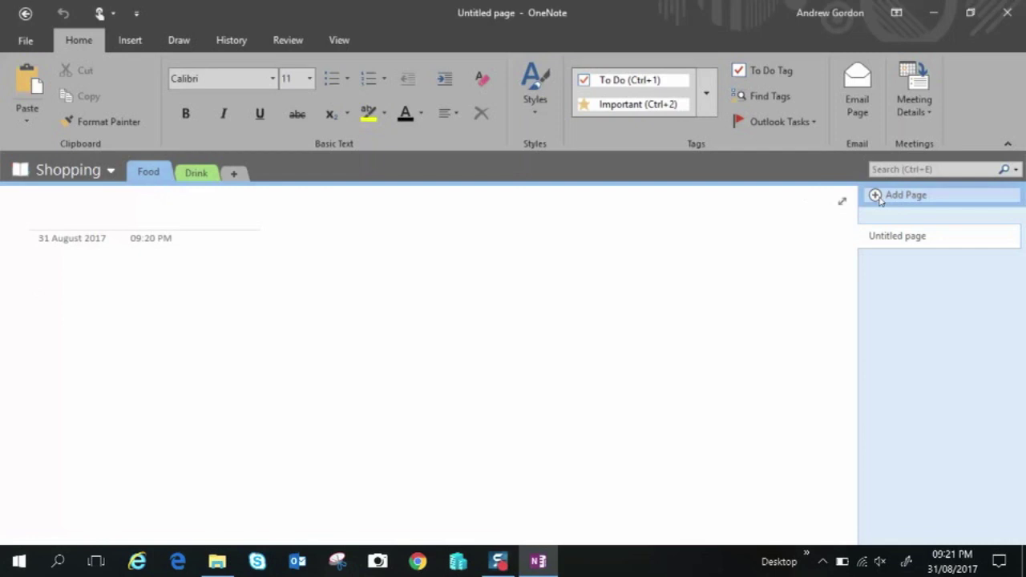
{"action": "left_click", "coordinate": [122, 225]}
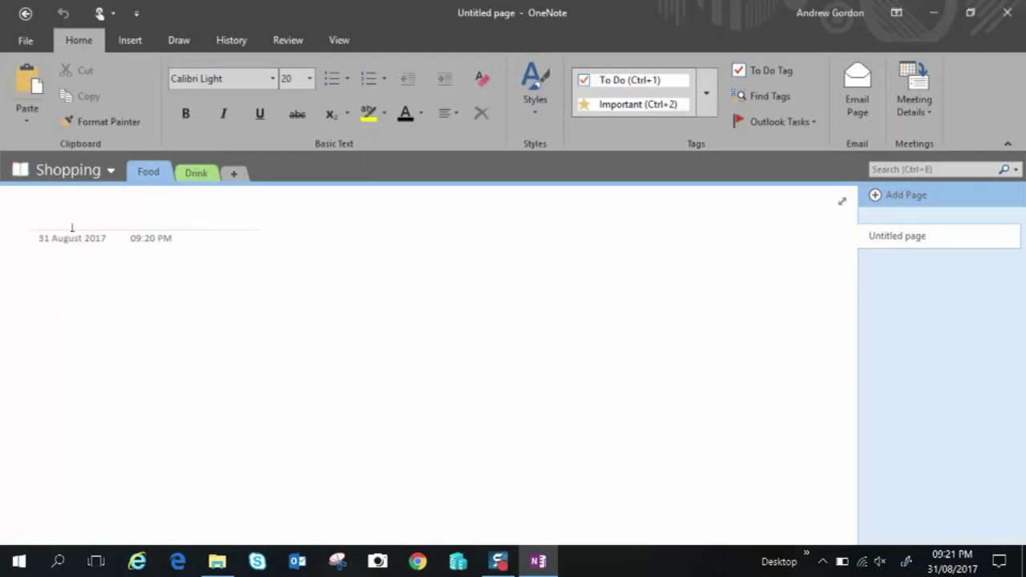
{"action": "type", "text": "Food"}
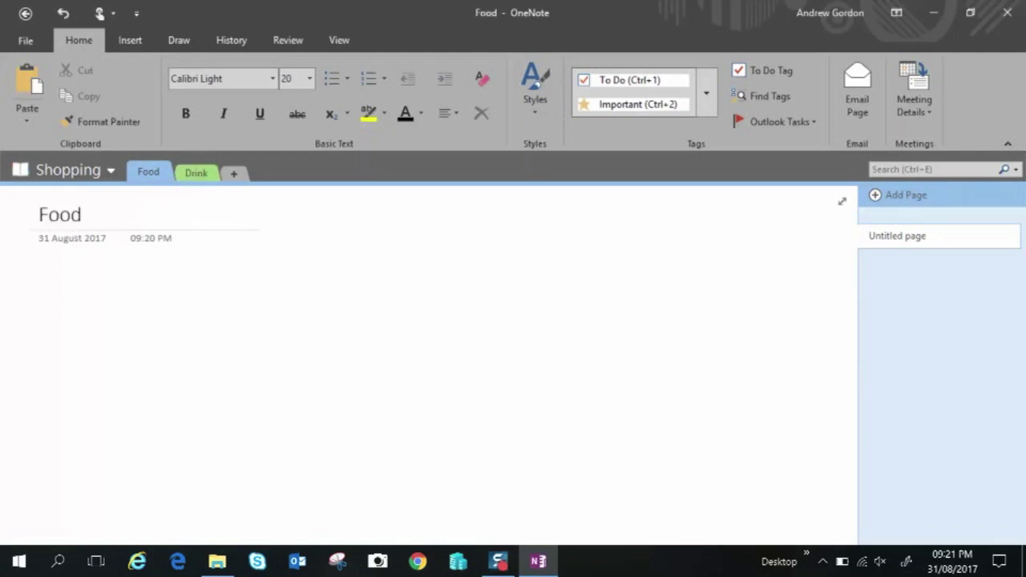
{"action": "type", "text": " Shopping"}
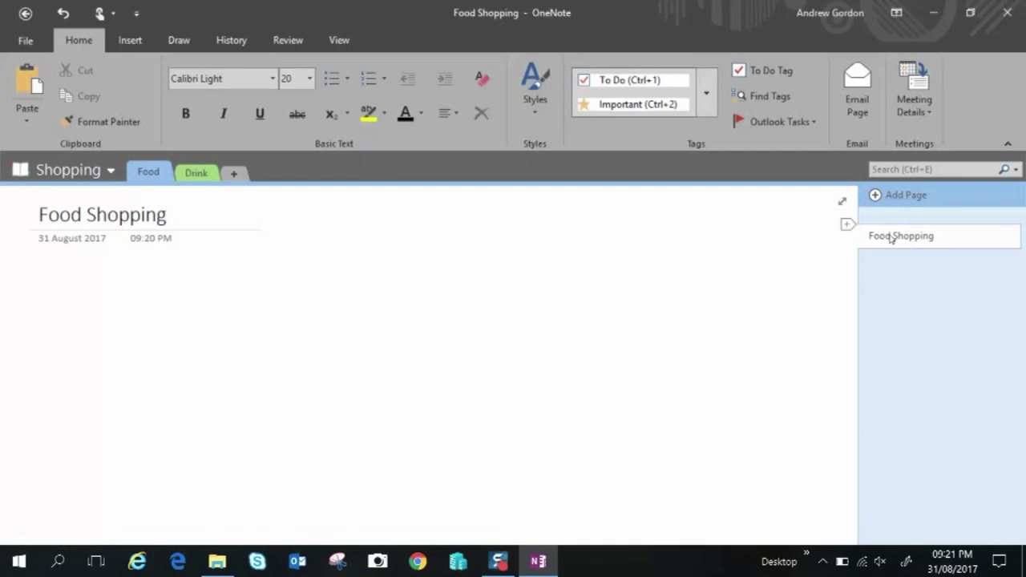
{"action": "left_click", "coordinate": [885, 196]}
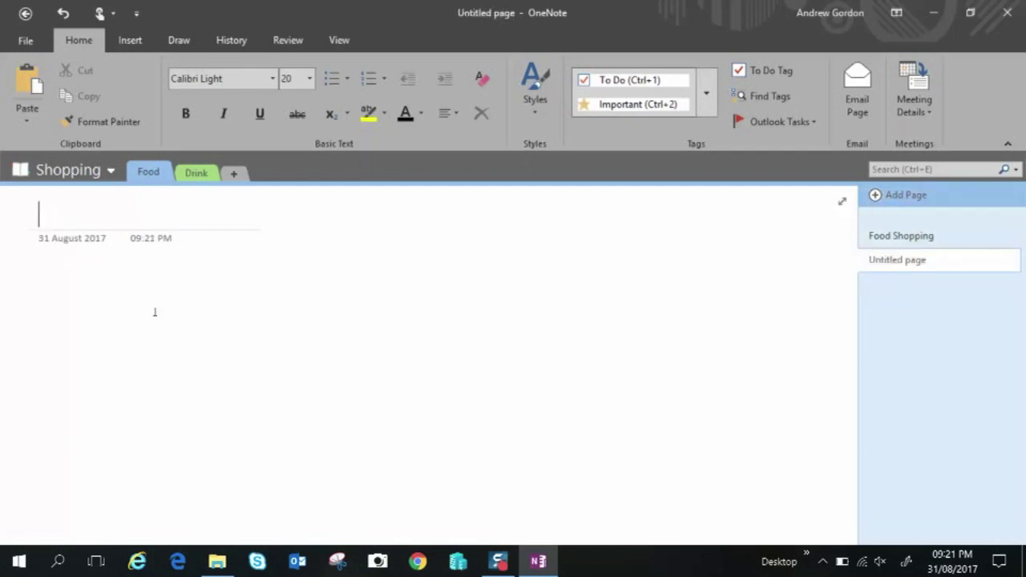
{"action": "type", "text": "Food Eating"}
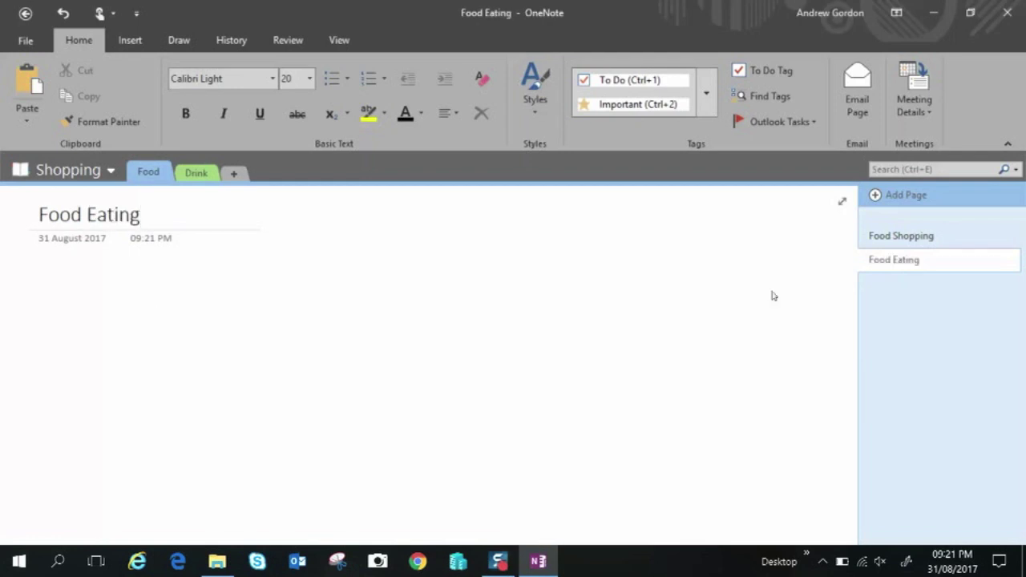
Add seven more untitled pages to the Food section below Food Eating
{"action": "left_click", "coordinate": [879, 202]}
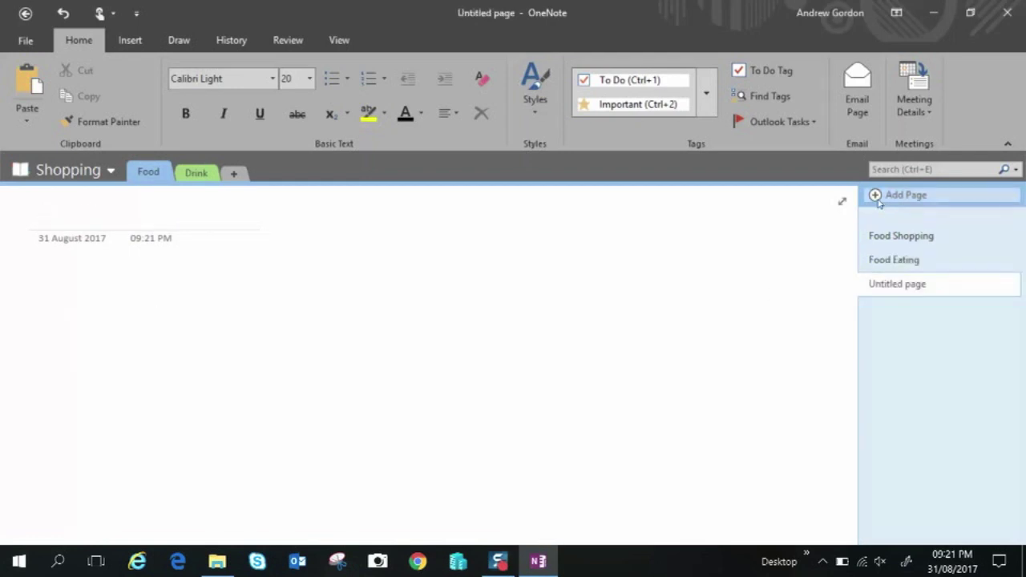
{"action": "left_click", "coordinate": [878, 202]}
{"action": "left_click", "coordinate": [878, 202]}
{"action": "left_click", "coordinate": [878, 201]}
{"action": "left_click", "coordinate": [878, 202]}
{"action": "left_click", "coordinate": [878, 202]}
{"action": "left_click", "coordinate": [878, 202]}
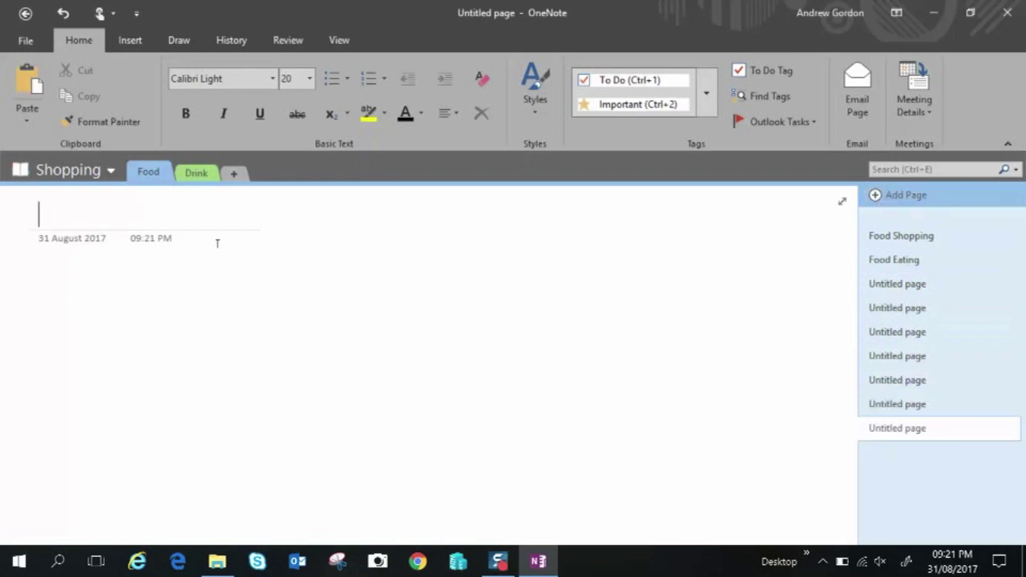
Change the Food section's colour to pink
{"action": "right_click", "coordinate": [157, 181]}
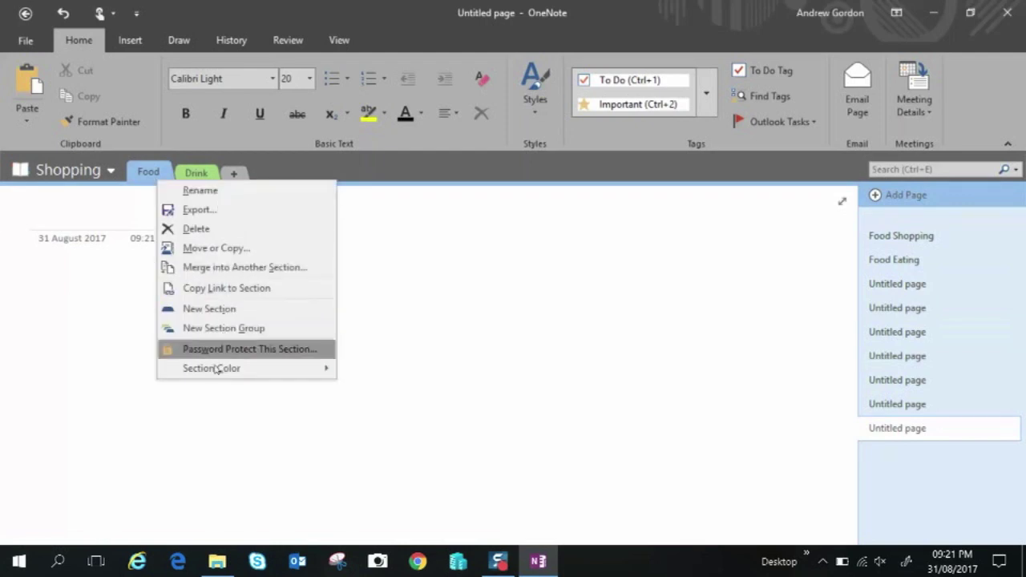
{"action": "mouse_move", "coordinate": [216, 369]}
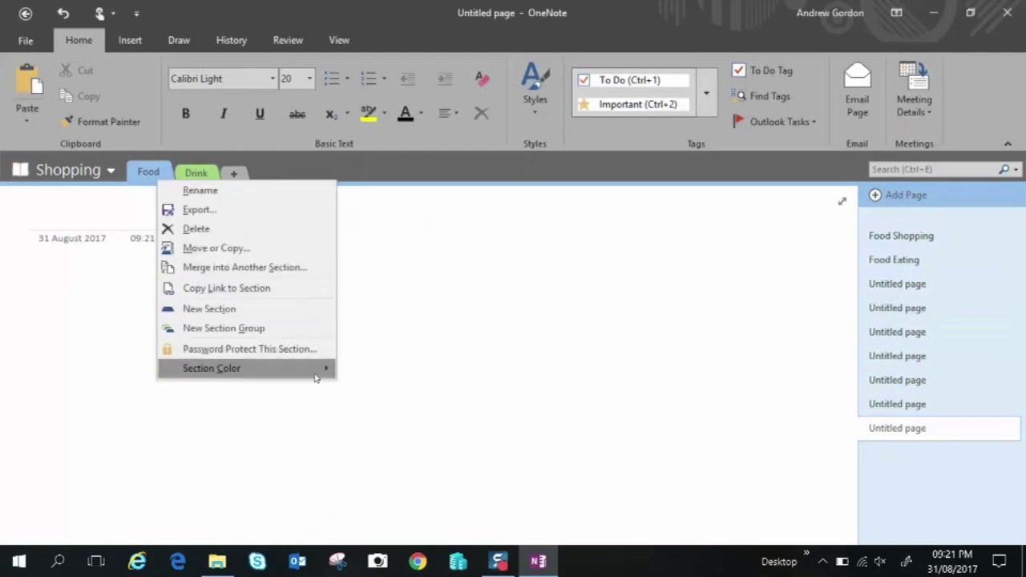
{"action": "left_click", "coordinate": [377, 355]}
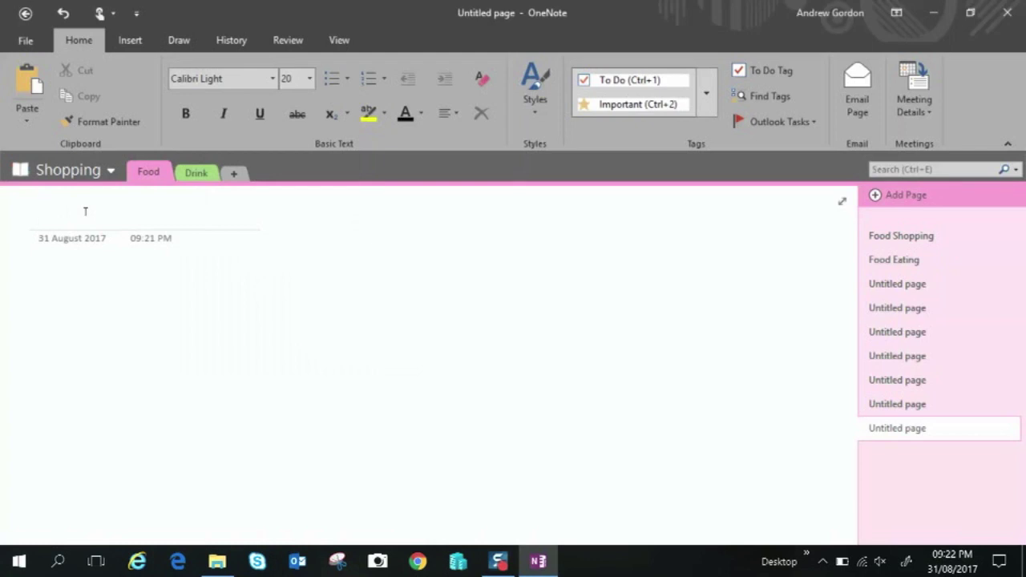
On the Food Shopping page, write a note with Hello, Hi and greetings on three separate lines
{"action": "left_click", "coordinate": [875, 239]}
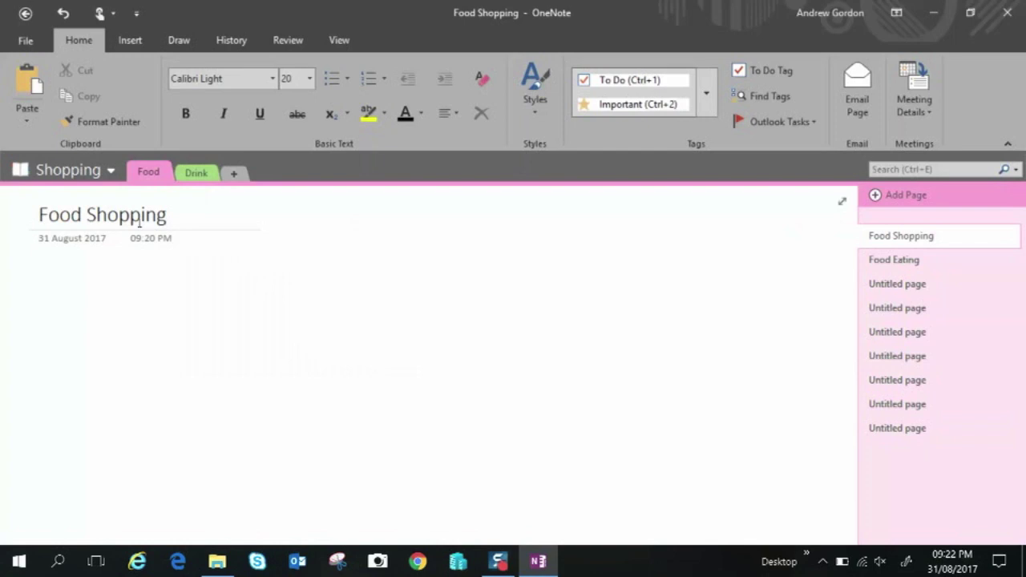
{"action": "key", "text": "Return"}
{"action": "type", "text": "hello"}
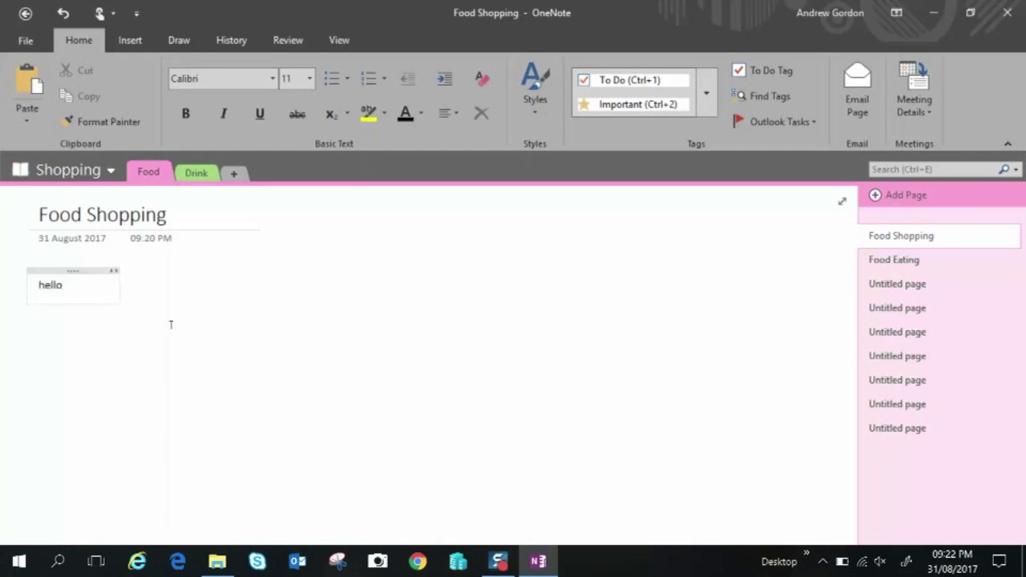
{"action": "key", "text": "Return"}
{"action": "type", "text": "Hi"}
{"action": "key", "text": "Return"}
{"action": "type", "text": "greetings"}
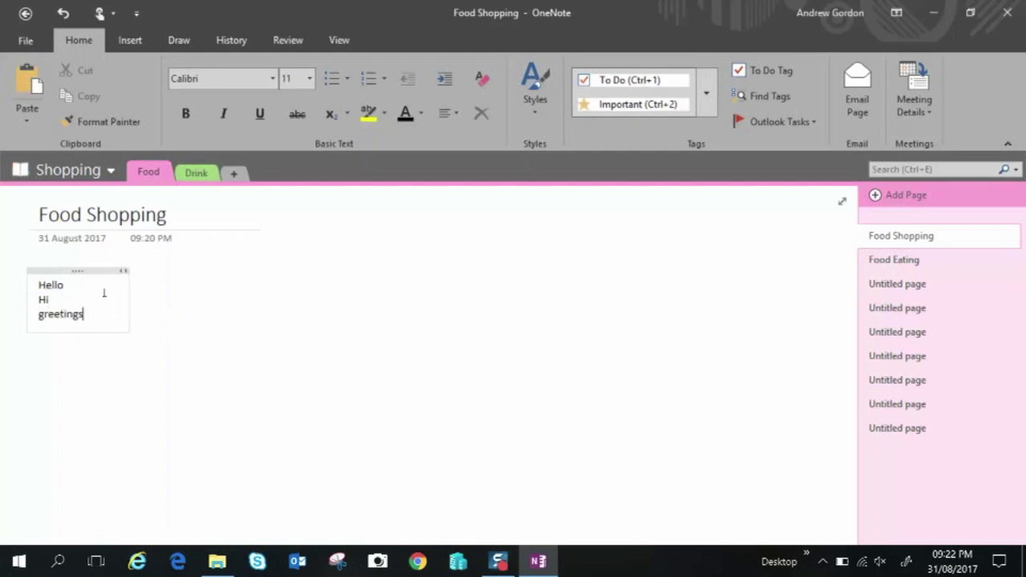
Move the note container to the right of the page's date line and reorder its text so greetings comes before Hi
{"action": "left_click_drag", "start_coordinate": [77, 271], "coordinate": [361, 233]}
{"action": "left_click_drag", "start_coordinate": [416, 254], "coordinate": [389, 267]}
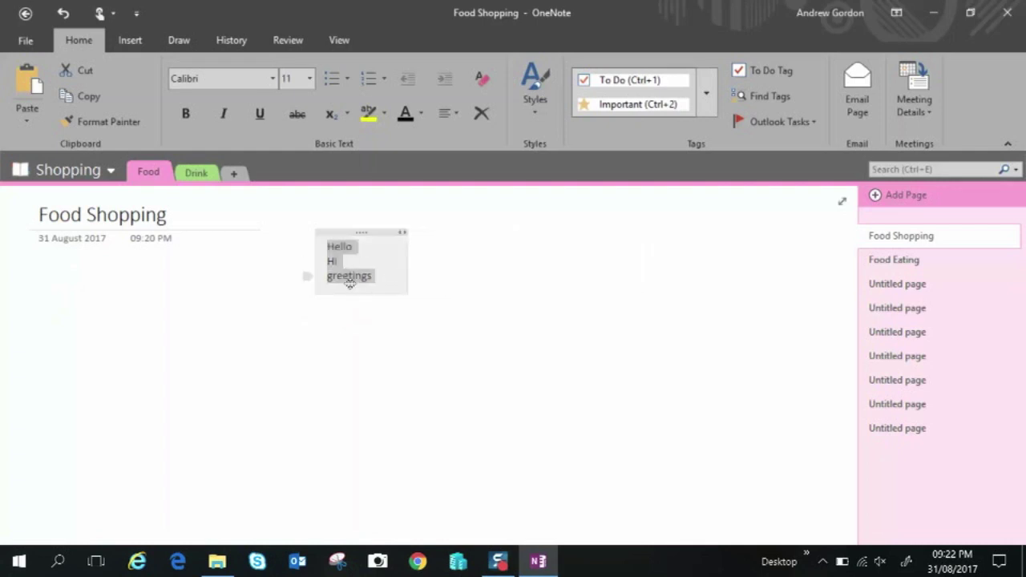
{"action": "left_click", "coordinate": [396, 275]}
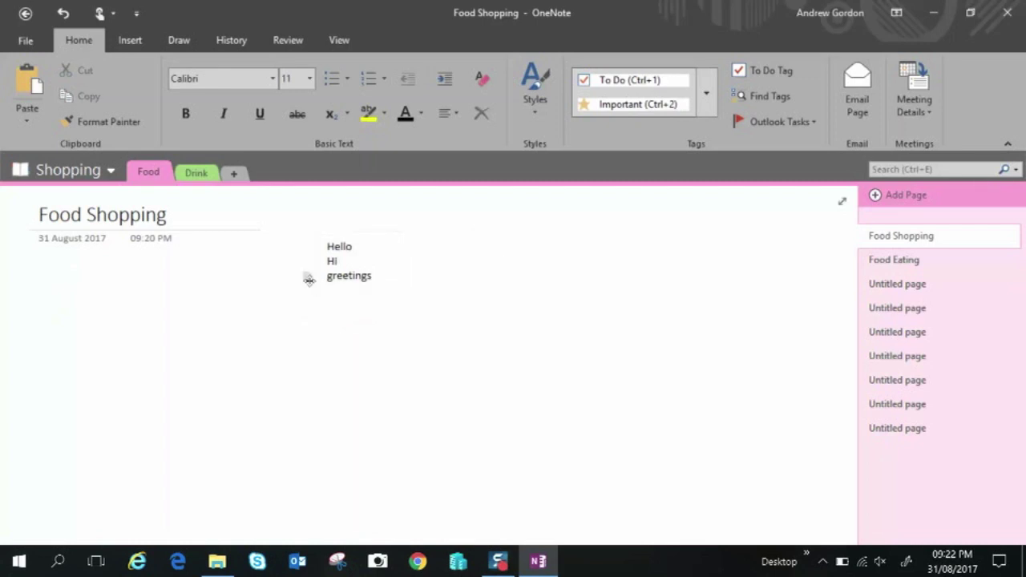
{"action": "mouse_move", "coordinate": [306, 275]}
{"action": "left_mouse_down"}
{"action": "mouse_move", "coordinate": [304, 243]}
{"action": "mouse_move", "coordinate": [307, 261]}
{"action": "left_mouse_up"}
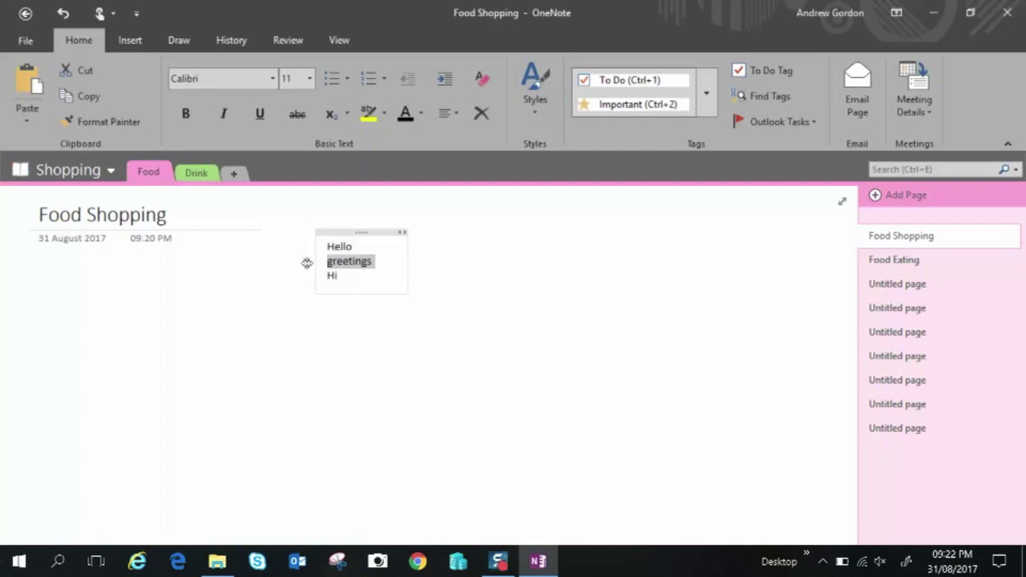
{"action": "left_click", "coordinate": [481, 277]}
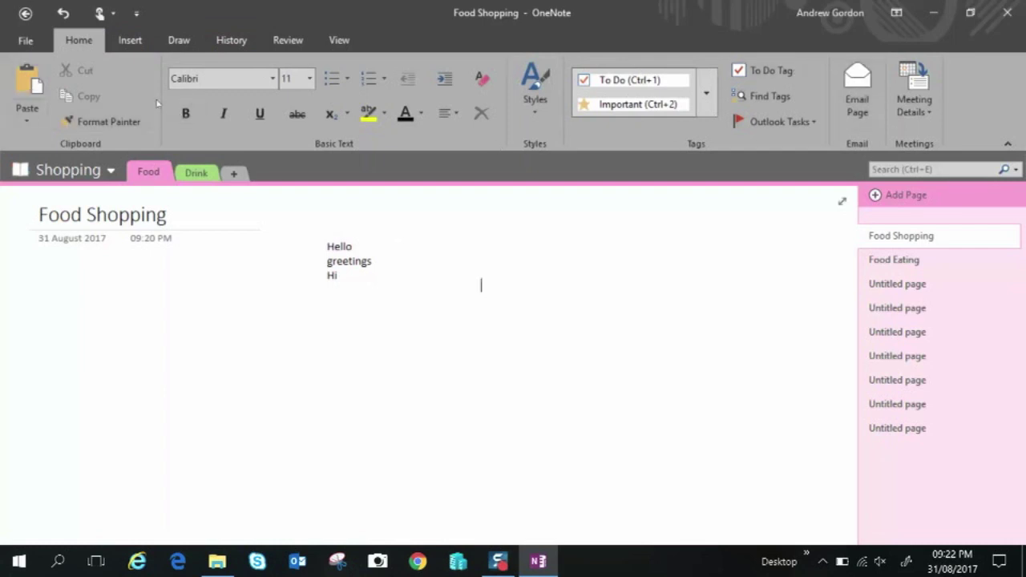
Collapse the ribbon and display the Home commands temporarily over the page
{"action": "left_click", "coordinate": [1007, 143]}
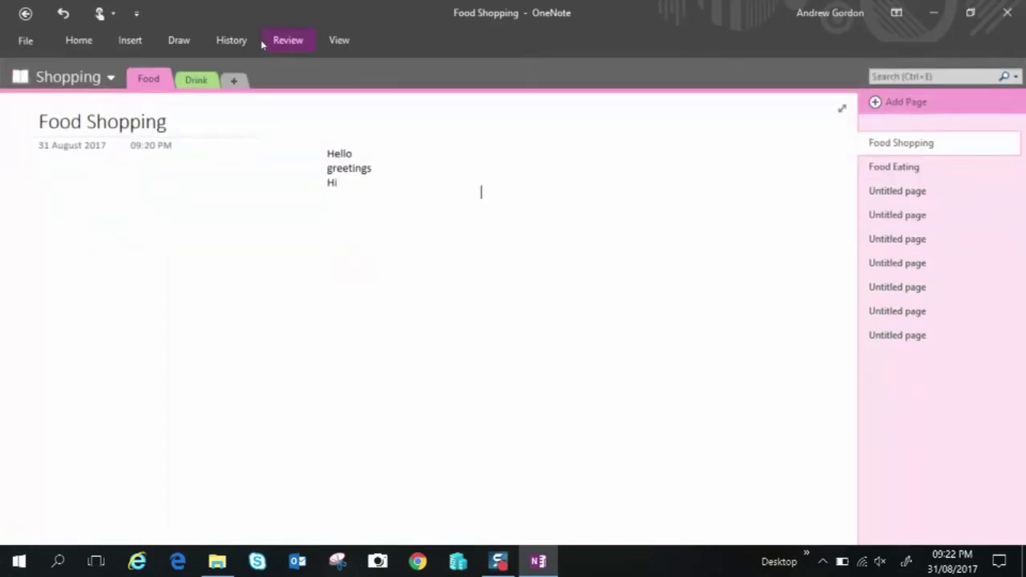
{"action": "left_click", "coordinate": [79, 43]}
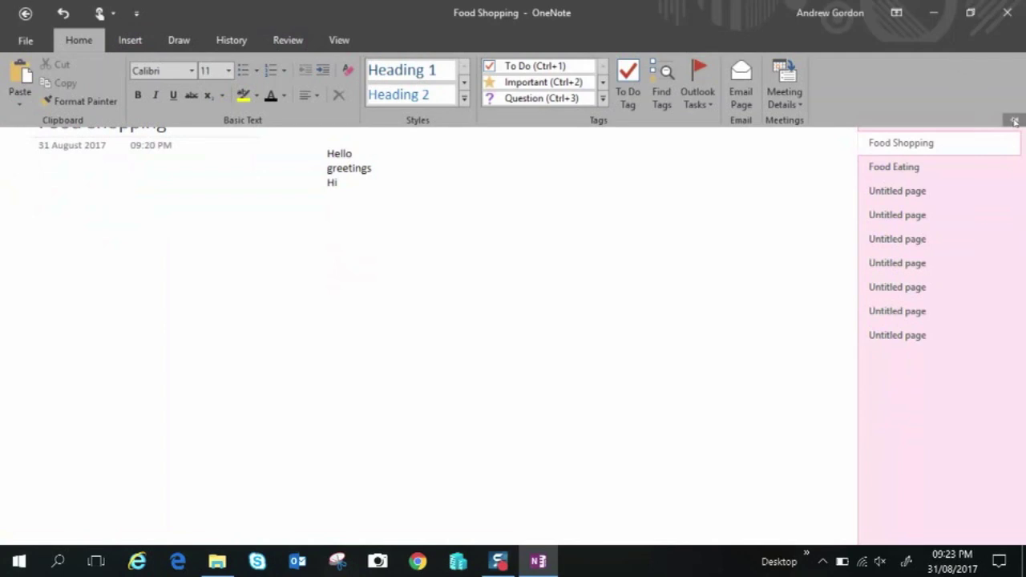
Keep the ribbon permanently expanded and make all three lines of the greetings note bold
{"action": "left_click", "coordinate": [1014, 121]}
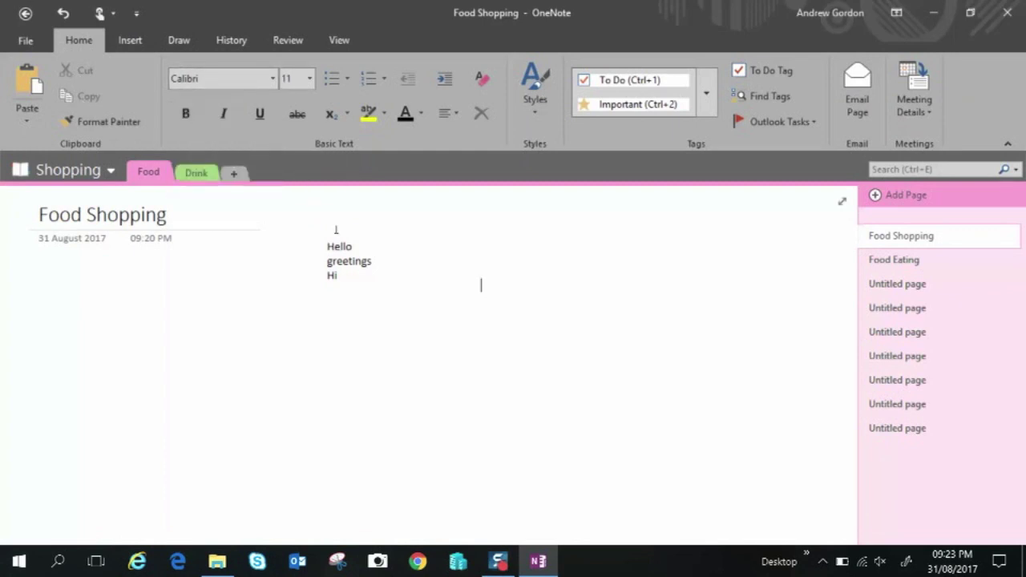
{"action": "left_click", "coordinate": [349, 257]}
{"action": "key", "text": "ctrl+a"}
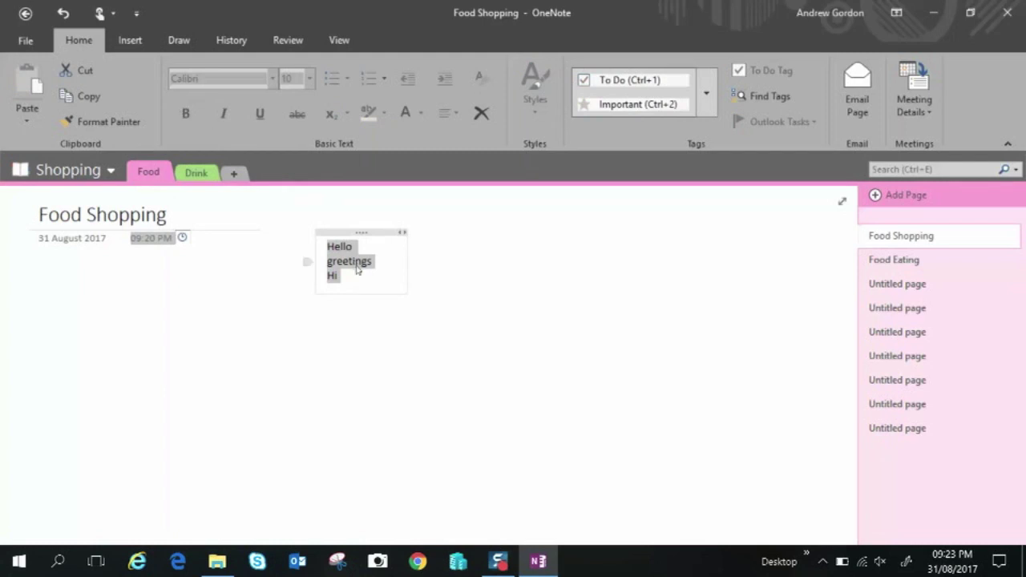
{"action": "left_click_drag", "start_coordinate": [356, 270], "coordinate": [314, 244]}
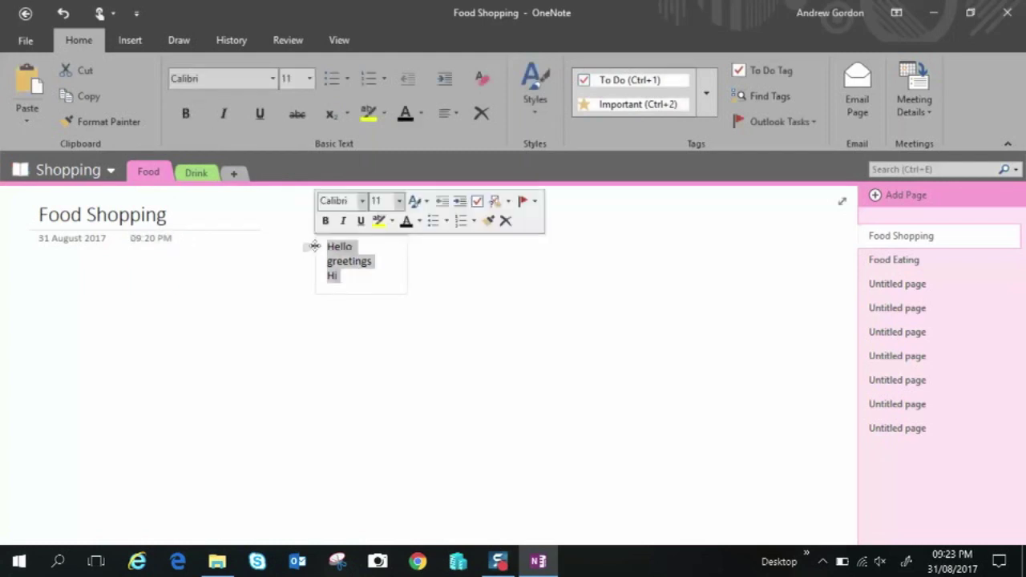
{"action": "left_click", "coordinate": [185, 113]}
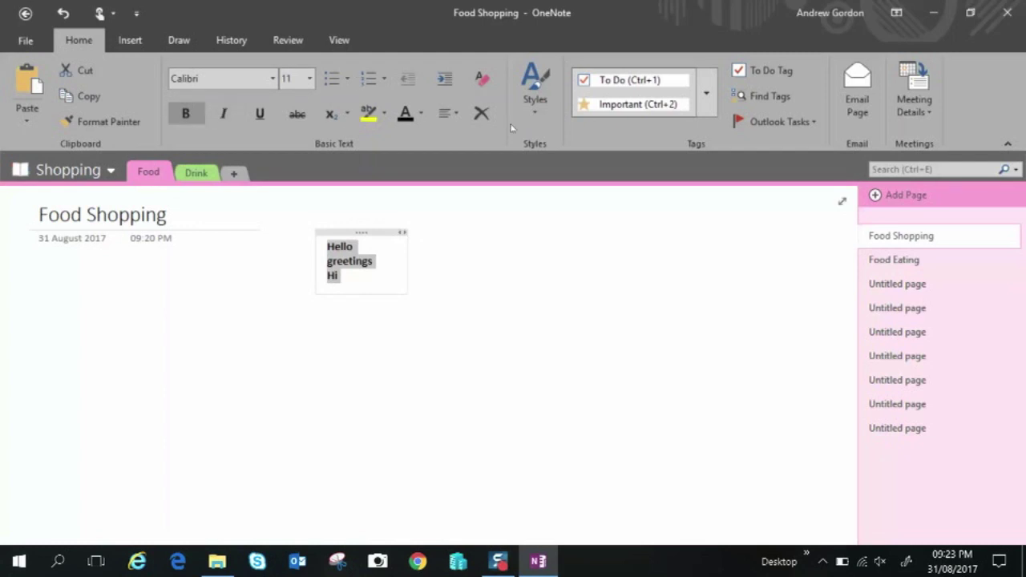
Create a new To Do checklist to the right of the greetings note with the items Chocolate, Milk and twix
{"action": "left_click", "coordinate": [632, 222]}
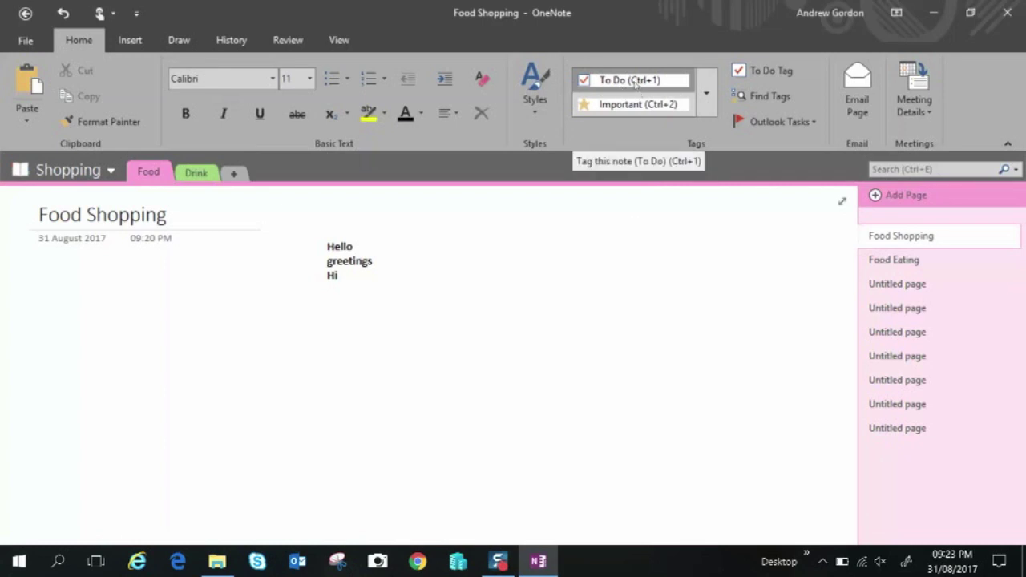
{"action": "left_click", "coordinate": [634, 83]}
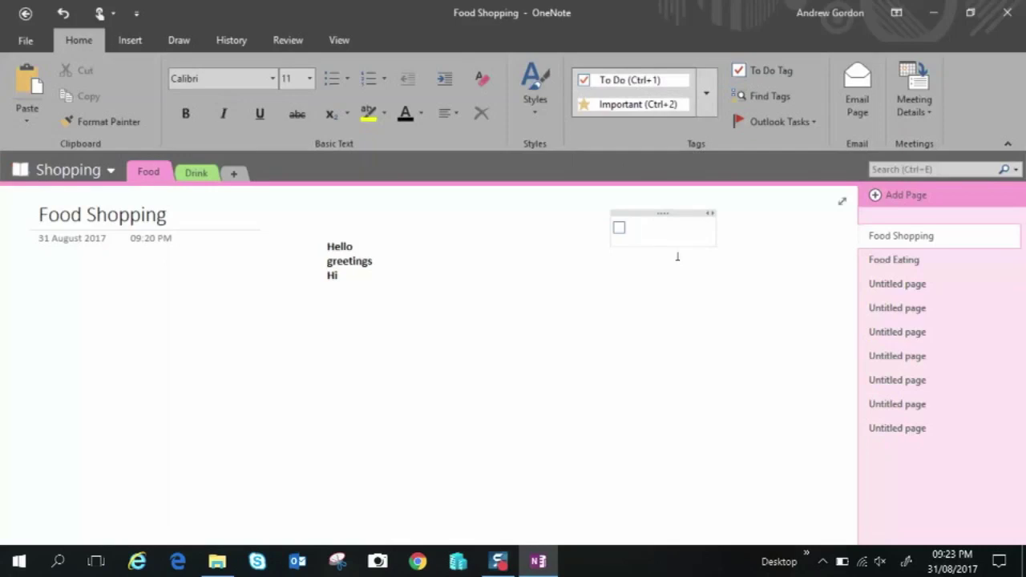
{"action": "type", "text": "chocolate"}
{"action": "key", "text": "Return"}
{"action": "type", "text": "m"}
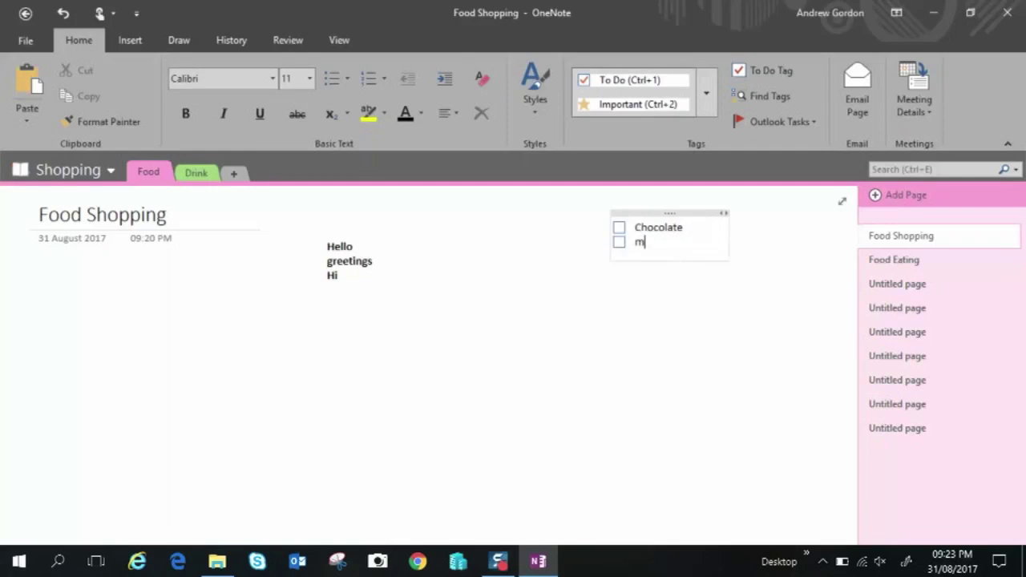
{"action": "type", "text": "ilk"}
{"action": "key", "text": "Return"}
{"action": "type", "text": "t"}
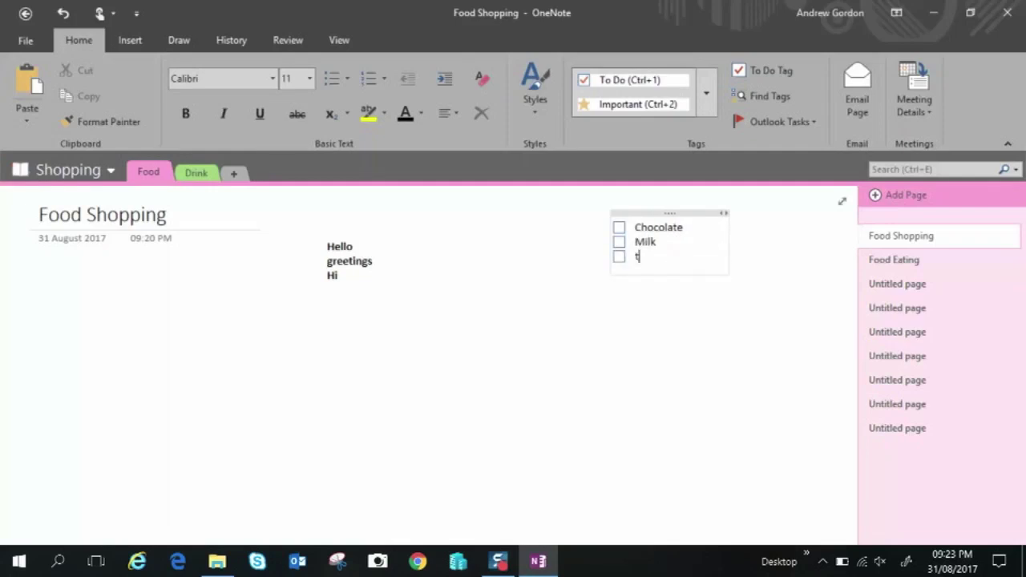
{"action": "type", "text": "wix"}
{"action": "left_click", "coordinate": [781, 367]}
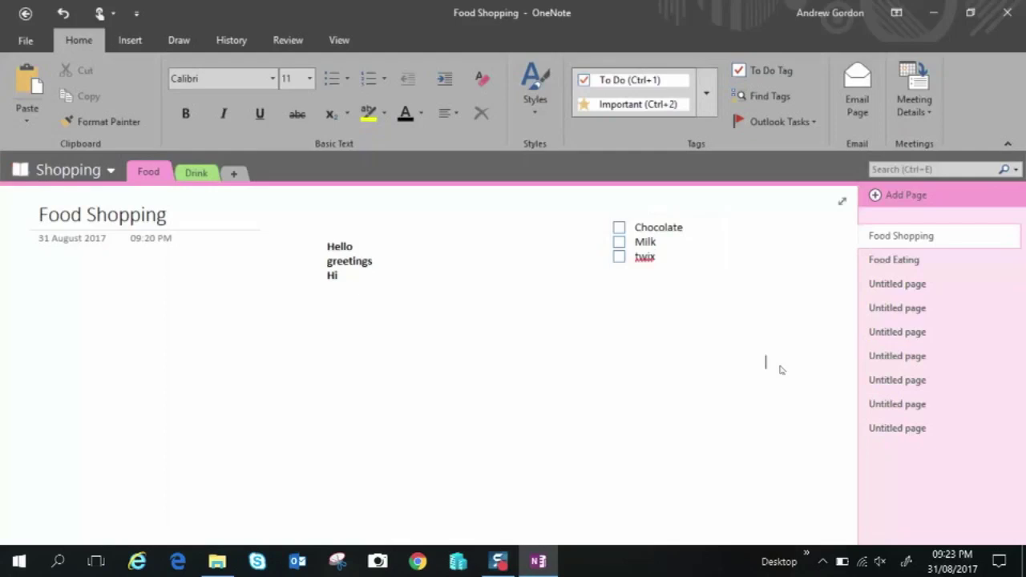
Mark the Chocolate, twix and Milk checklist items as done
{"action": "left_click", "coordinate": [619, 228]}
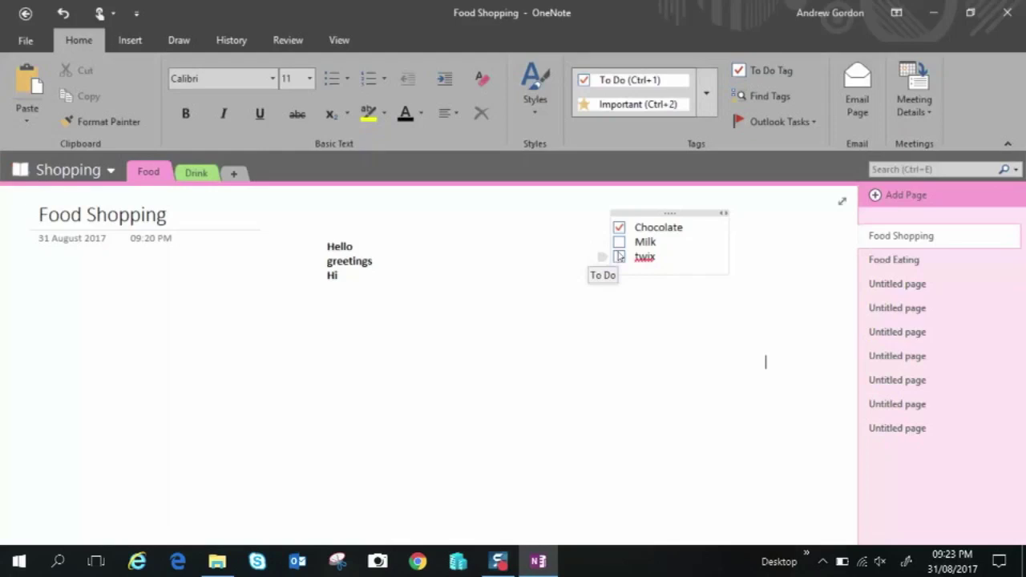
{"action": "left_click", "coordinate": [619, 256]}
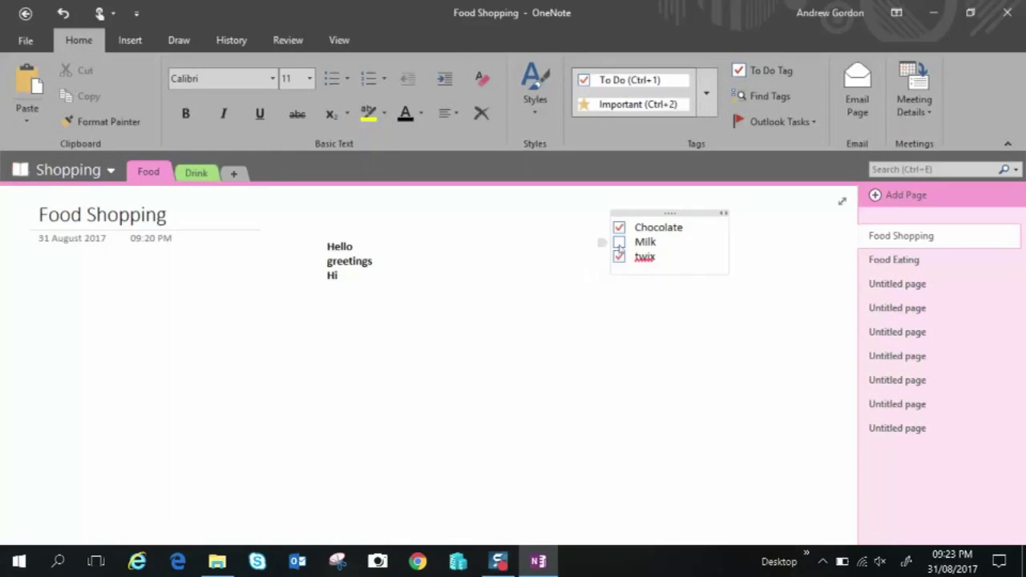
{"action": "left_click", "coordinate": [619, 242]}
Move the checklist below the greetings note and tag all its items as Important
{"action": "left_click_drag", "start_coordinate": [655, 213], "coordinate": [370, 329]}
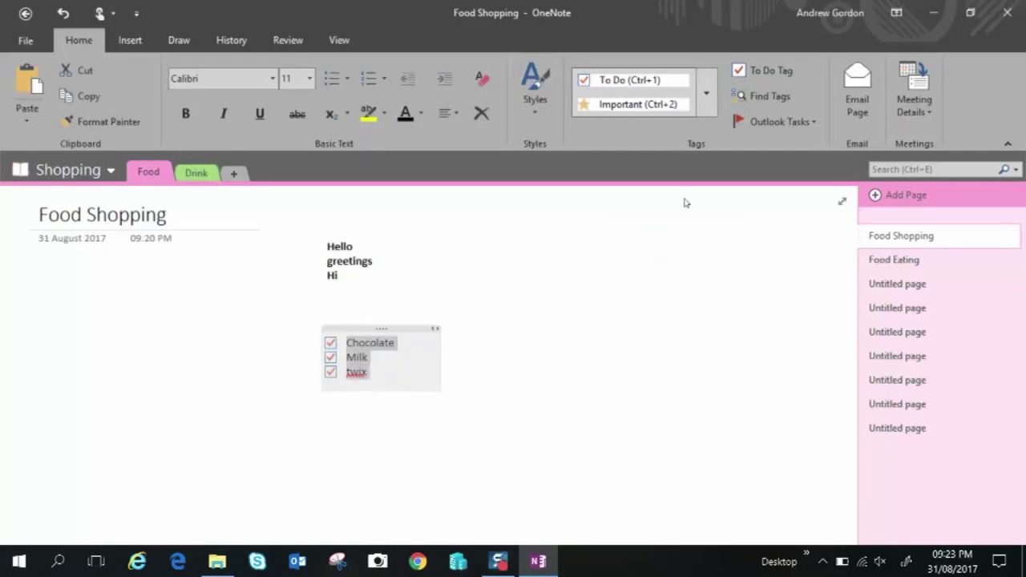
{"action": "left_click", "coordinate": [641, 105]}
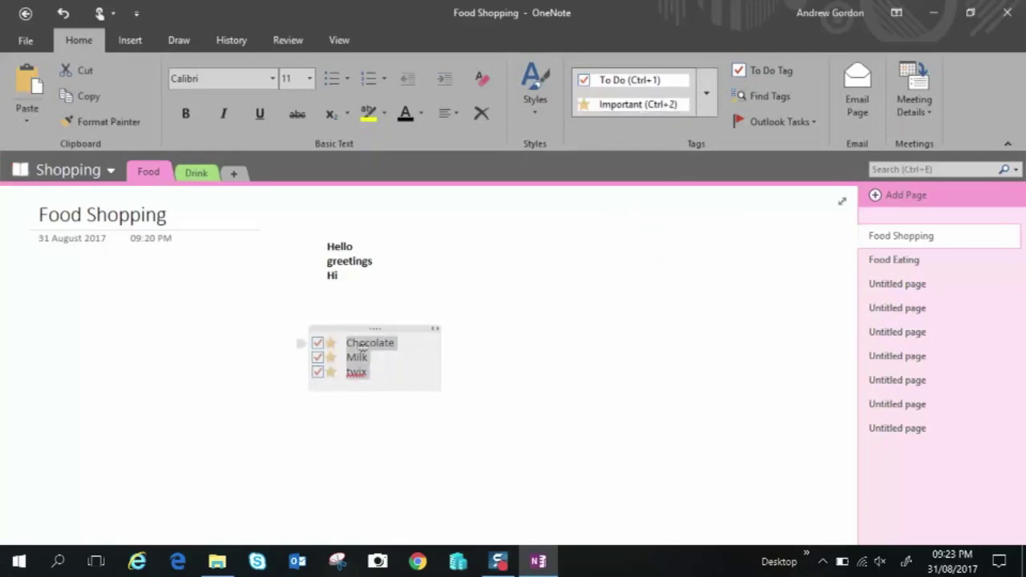
Add a new note to the right of the page with Fgfd tagged Important and an empty second line tagged Important
{"action": "left_click", "coordinate": [613, 304]}
{"action": "left_click", "coordinate": [611, 99]}
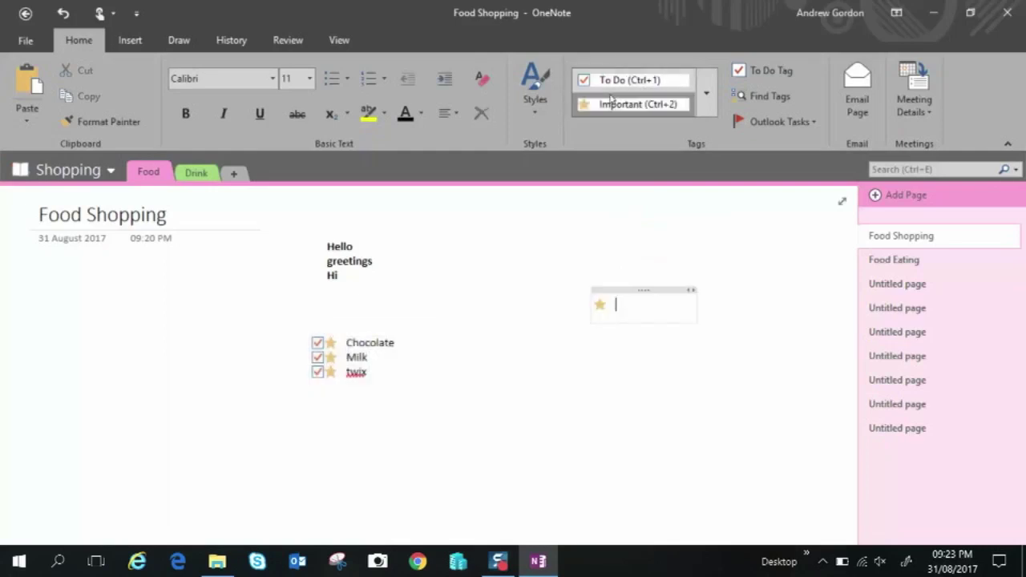
{"action": "type", "text": "Fgfd"}
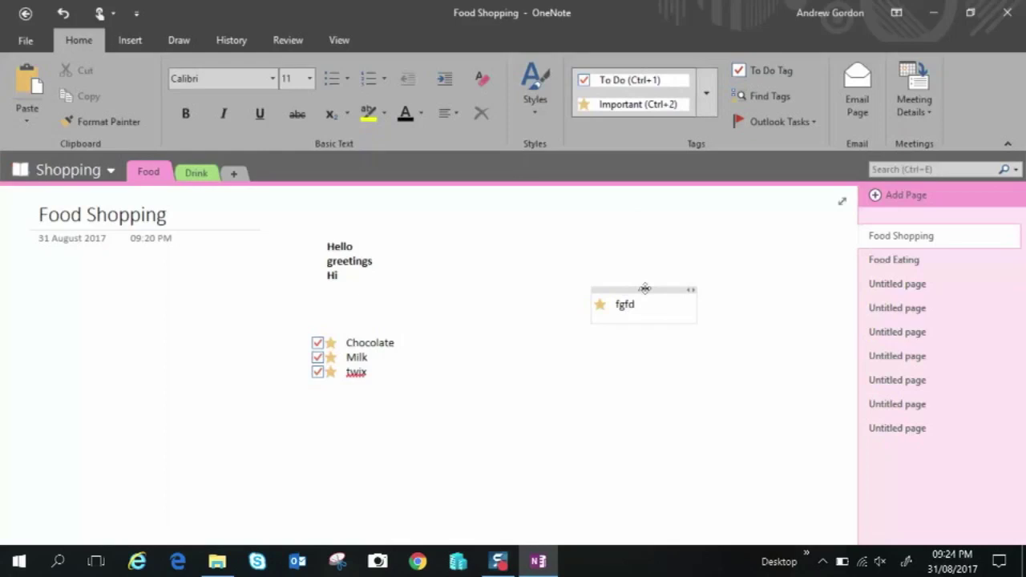
{"action": "key", "text": "Return"}
{"action": "left_click", "coordinate": [631, 106]}
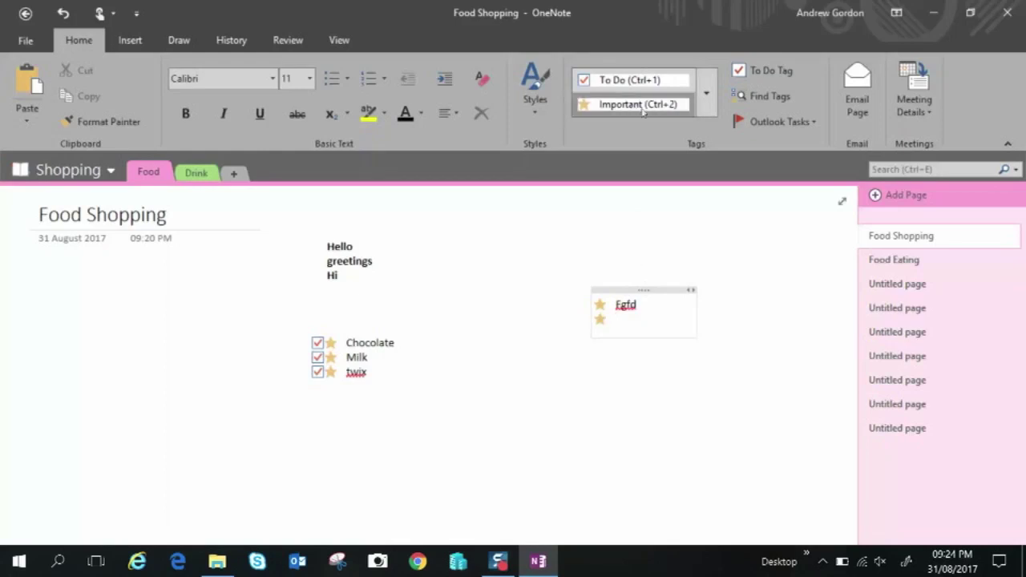
Add the Music to listen to tag to the Fgfd note's second line and move the note closer to the checklist
{"action": "left_click", "coordinate": [705, 107]}
{"action": "left_click", "coordinate": [795, 297]}
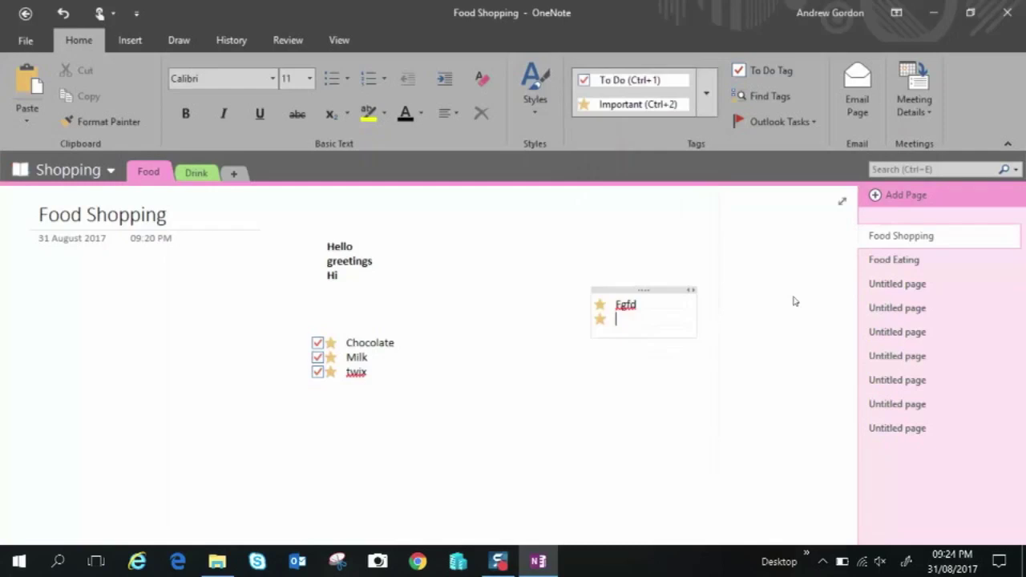
{"action": "left_click", "coordinate": [705, 110]}
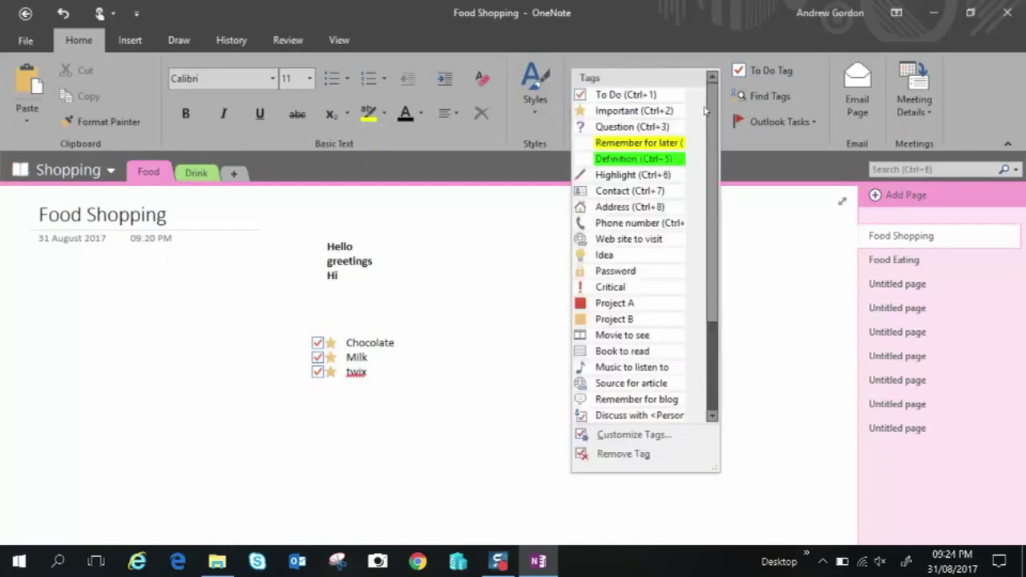
{"action": "left_click", "coordinate": [628, 367]}
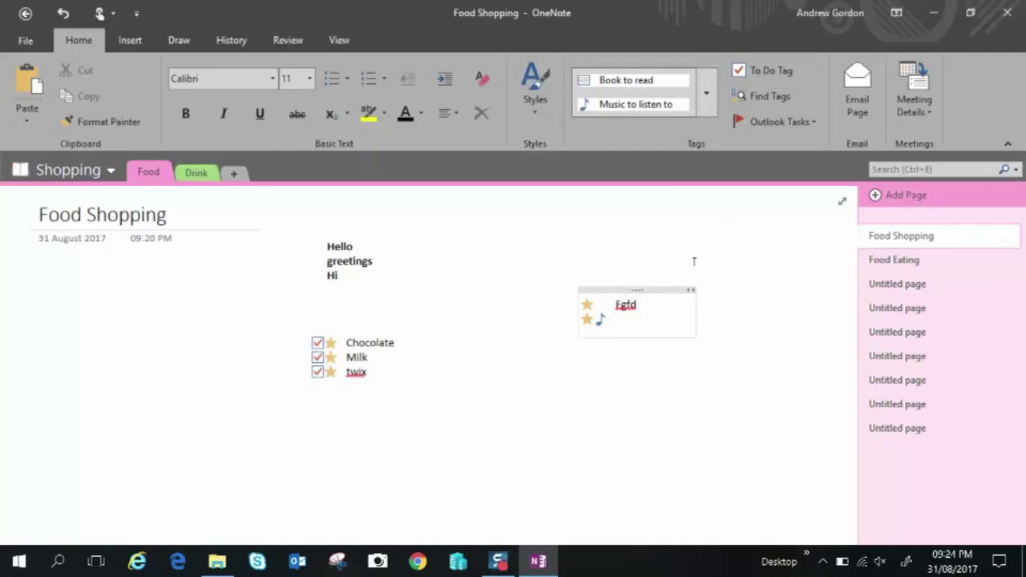
{"action": "left_click_drag", "start_coordinate": [646, 291], "coordinate": [549, 290]}
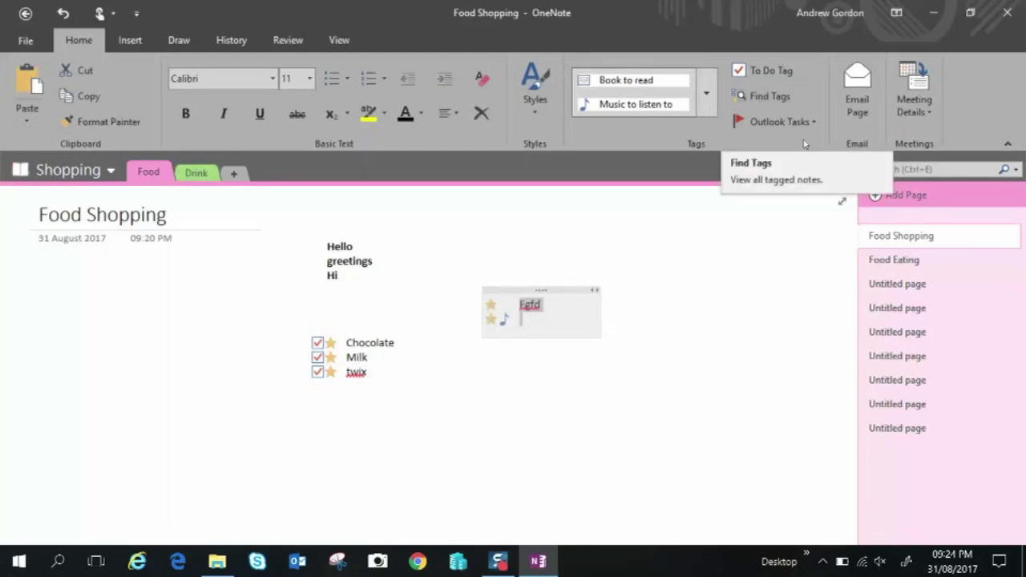
Review all tagged notes in the tags summary, grouped by tag name, and close the summary
{"action": "left_click", "coordinate": [778, 99]}
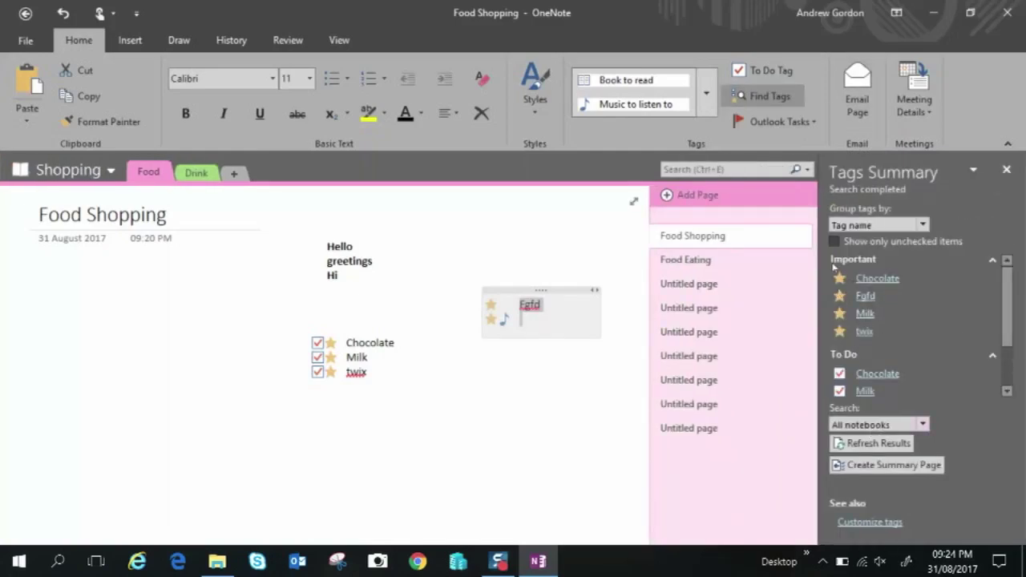
{"action": "left_click", "coordinate": [1007, 170]}
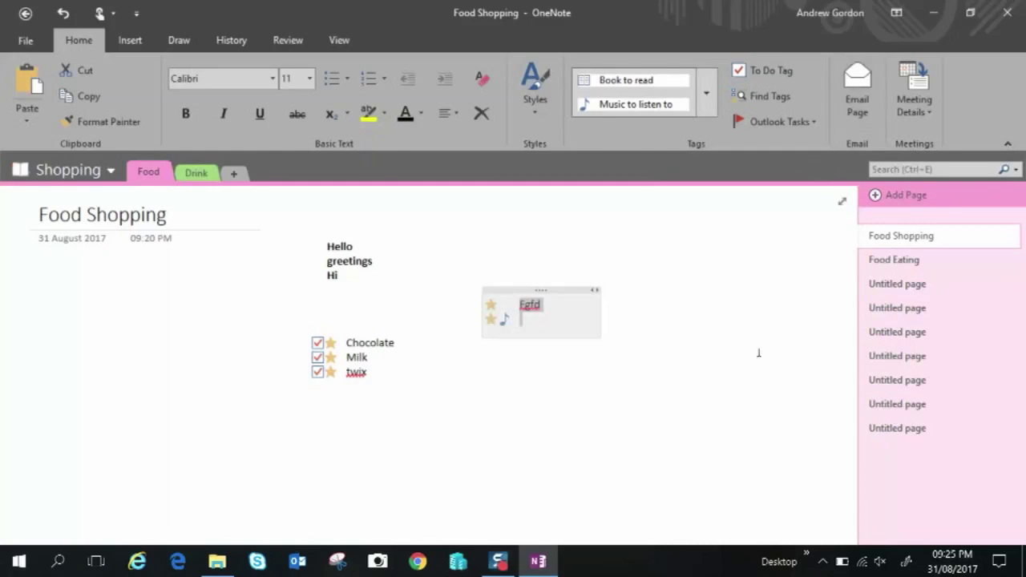
Insert extra vertical space between the greetings note and the notes below it, and reduce that space again
{"action": "left_click", "coordinate": [130, 42]}
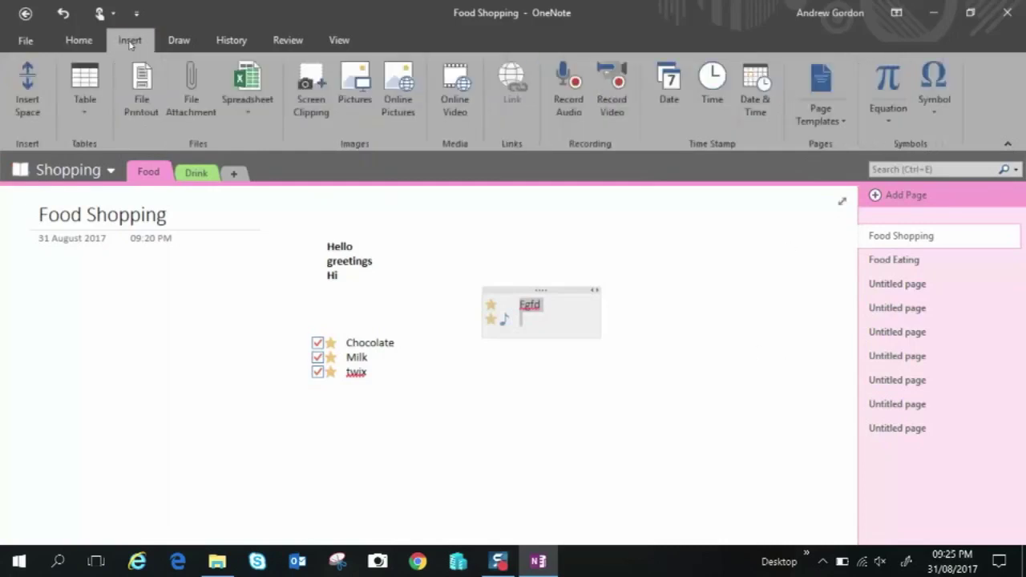
{"action": "left_click", "coordinate": [27, 85]}
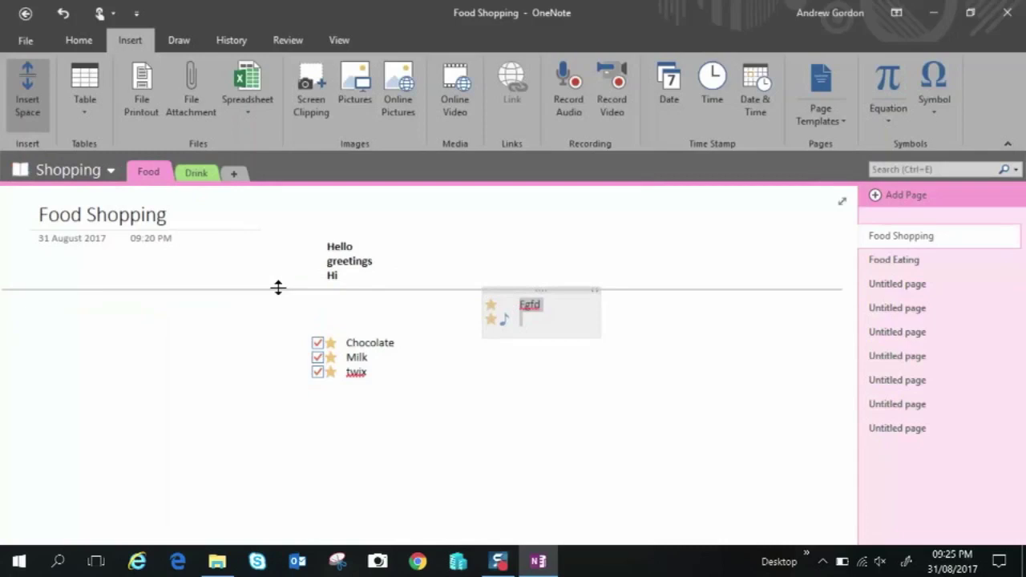
{"action": "left_click_drag", "start_coordinate": [278, 287], "coordinate": [259, 410]}
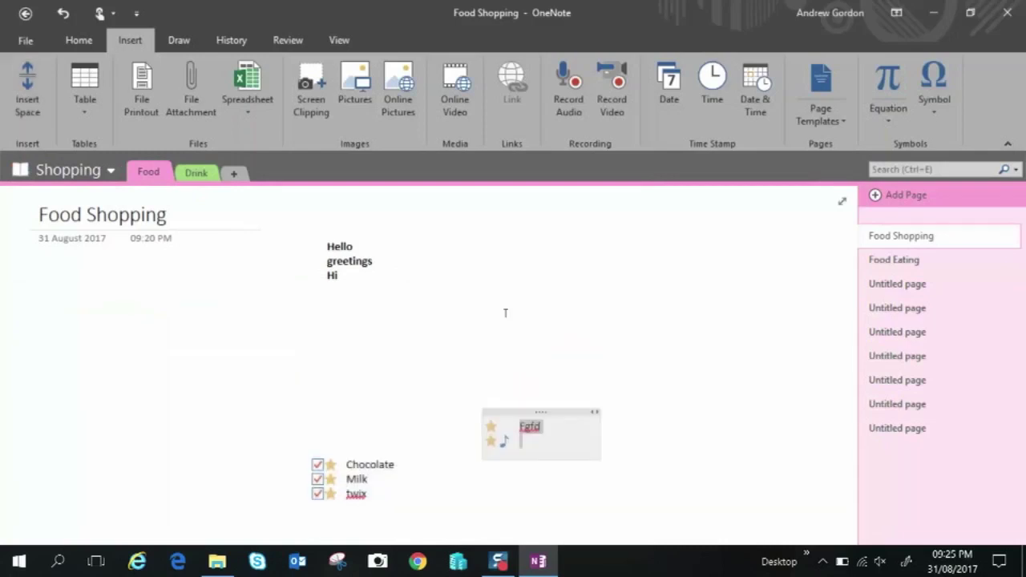
{"action": "left_click", "coordinate": [40, 105]}
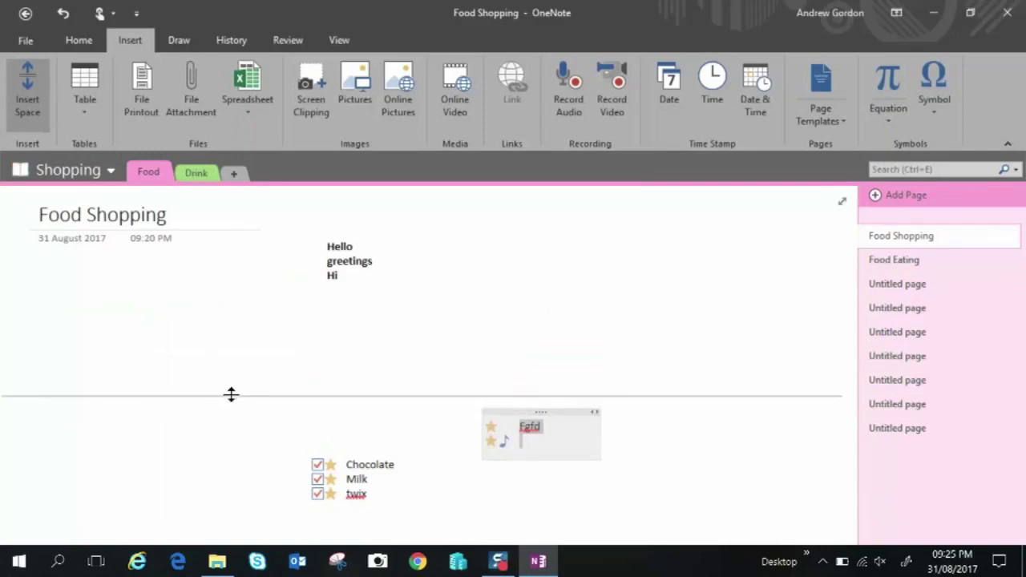
{"action": "left_click_drag", "start_coordinate": [230, 394], "coordinate": [245, 296]}
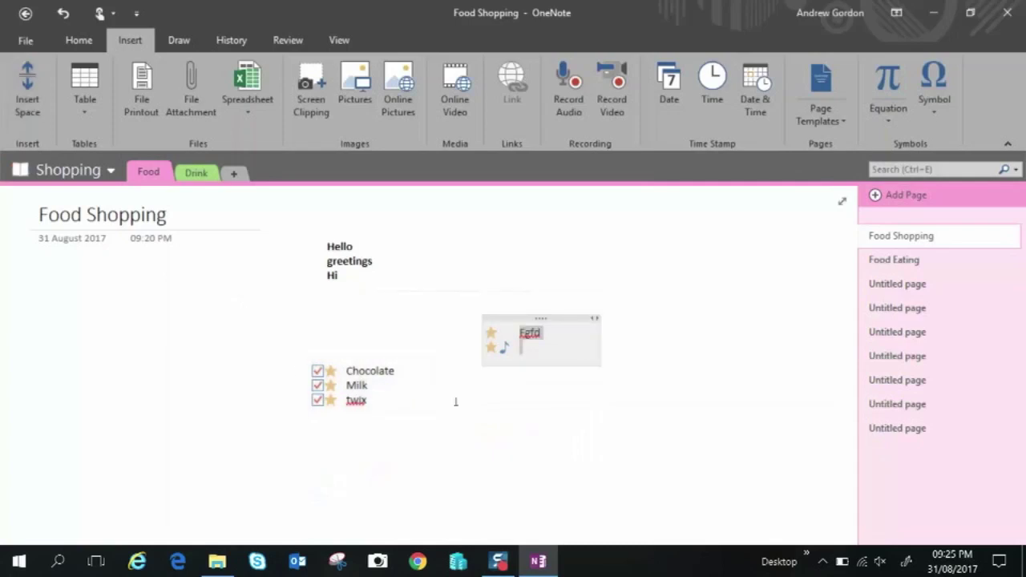
Insert a table of five columns and three rows around the selected Fgfd note content
{"action": "left_click", "coordinate": [84, 120]}
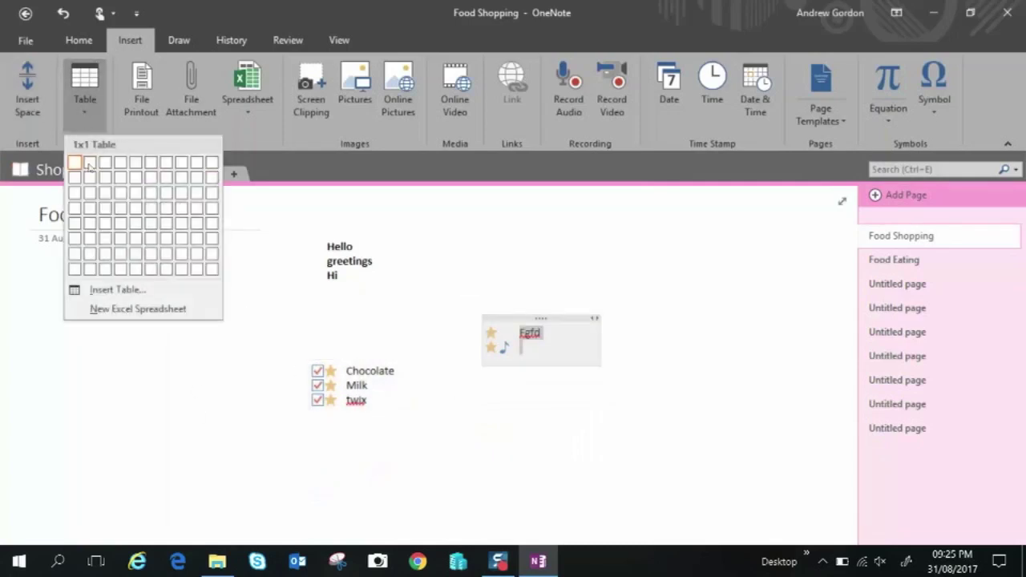
{"action": "left_click", "coordinate": [132, 193]}
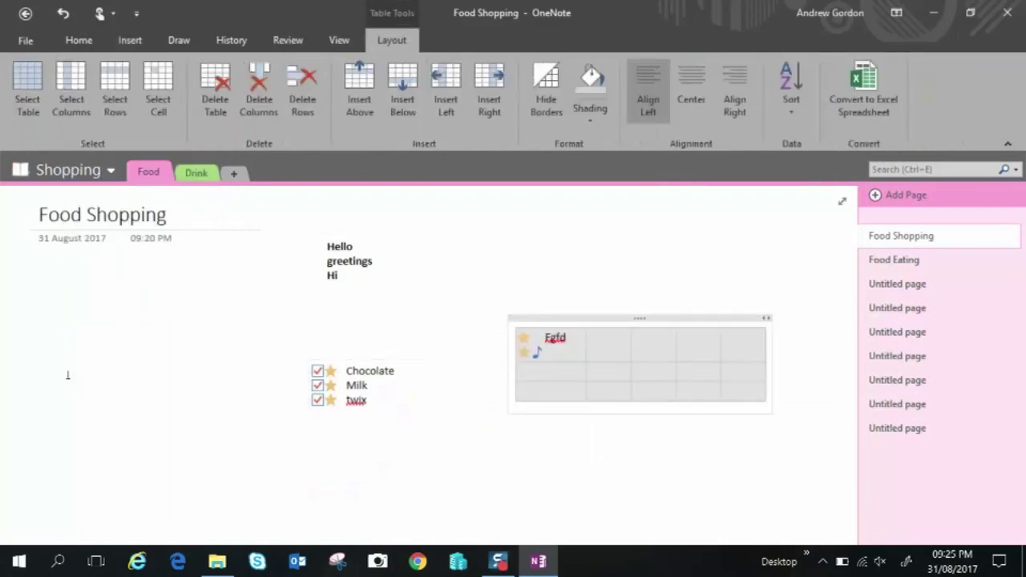
Build a table of four columns and four rows left of the checklist while typing, with A in its first cell
{"action": "left_click", "coordinate": [120, 419]}
{"action": "type", "text": "a"}
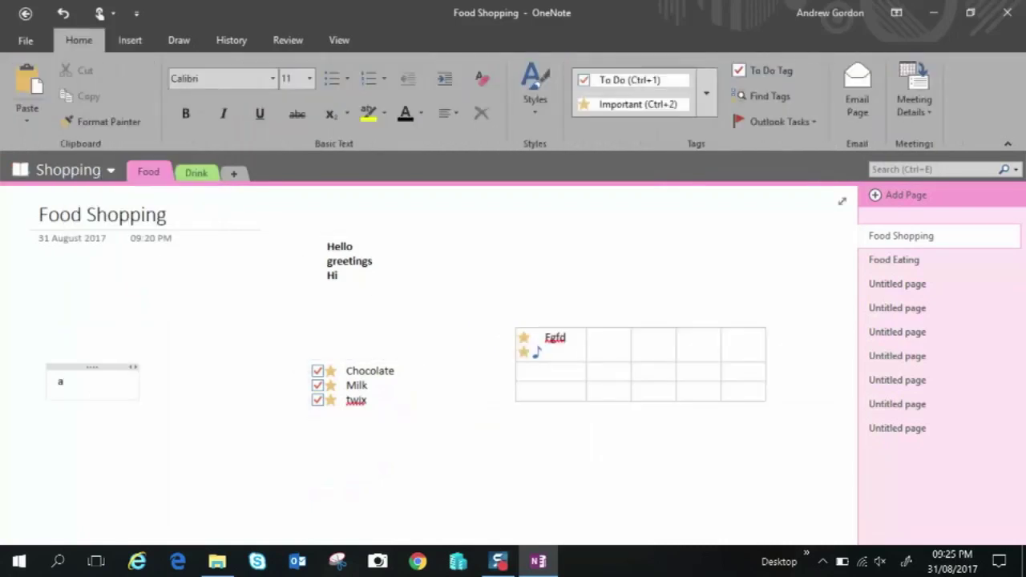
{"action": "key", "text": "Tab"}
{"action": "key", "text": "Tab"}
{"action": "key", "text": "Tab"}
{"action": "key", "text": "Tab"}
{"action": "key", "text": "Tab"}
{"action": "key", "text": "Tab"}
{"action": "key", "text": "Tab"}
{"action": "key", "text": "Tab"}
{"action": "key", "text": "Tab"}
{"action": "key", "text": "Tab"}
{"action": "key", "text": "Tab"}
{"action": "key", "text": "Tab"}
{"action": "key", "text": "Tab"}
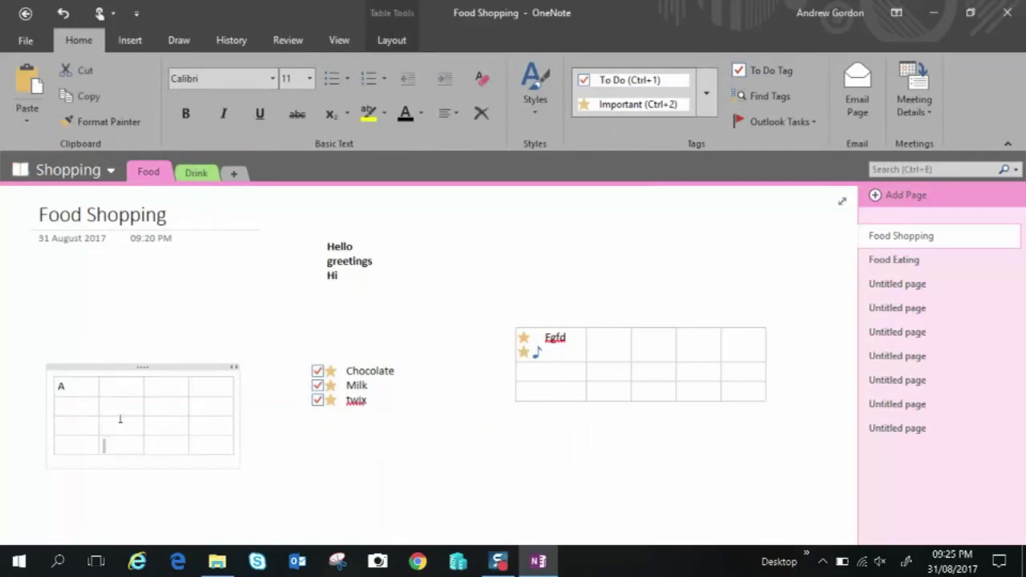
Insert pdf-sample.pdf as a file printout on the Food Eating page
{"action": "left_click", "coordinate": [130, 41]}
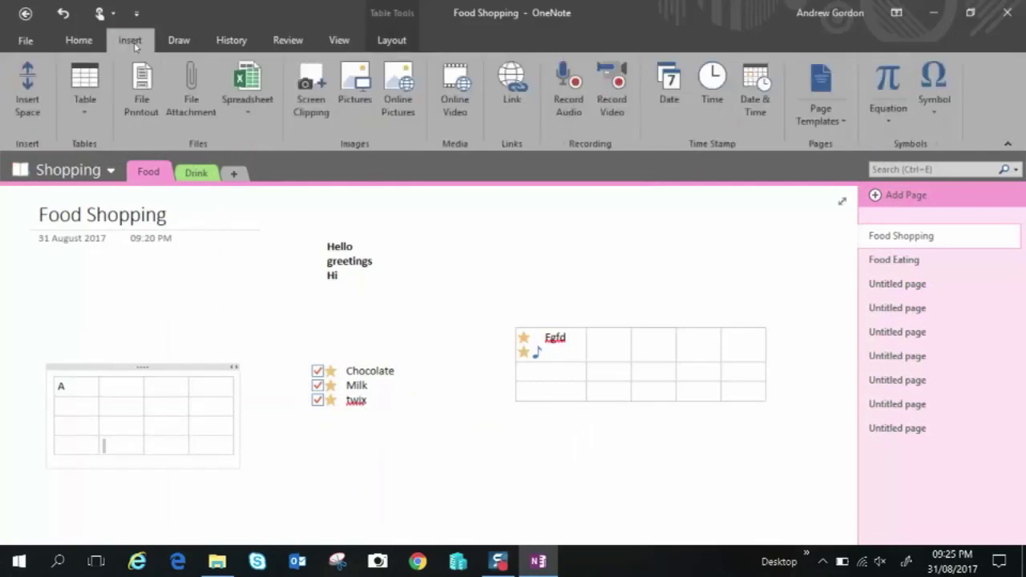
{"action": "left_click", "coordinate": [307, 476]}
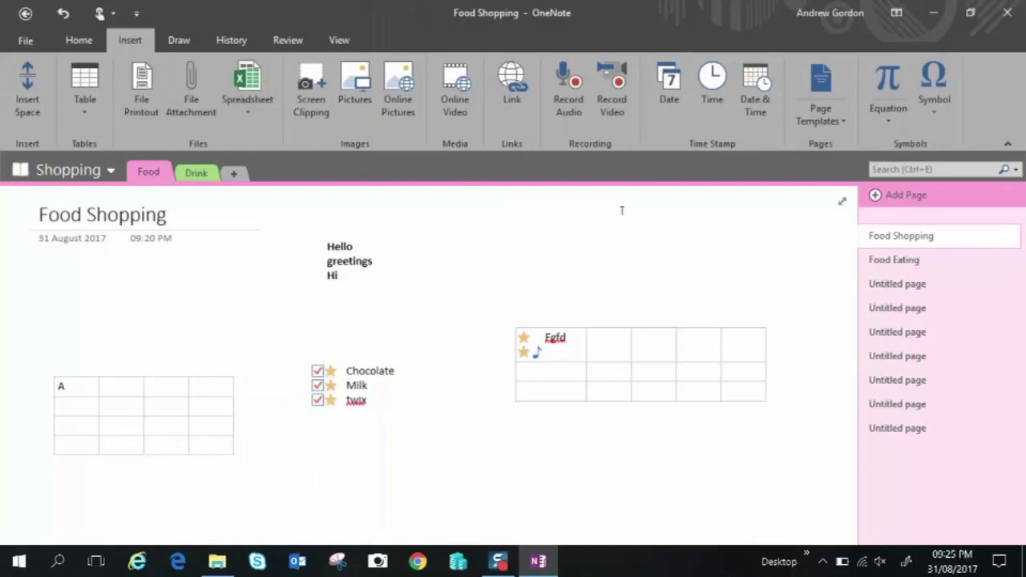
{"action": "left_click", "coordinate": [891, 261]}
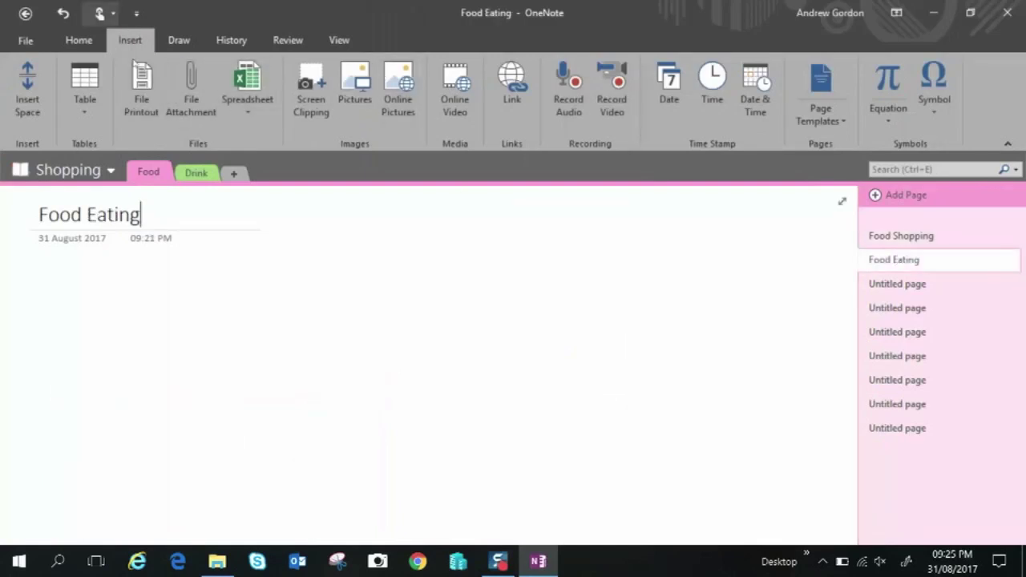
{"action": "left_click", "coordinate": [144, 96]}
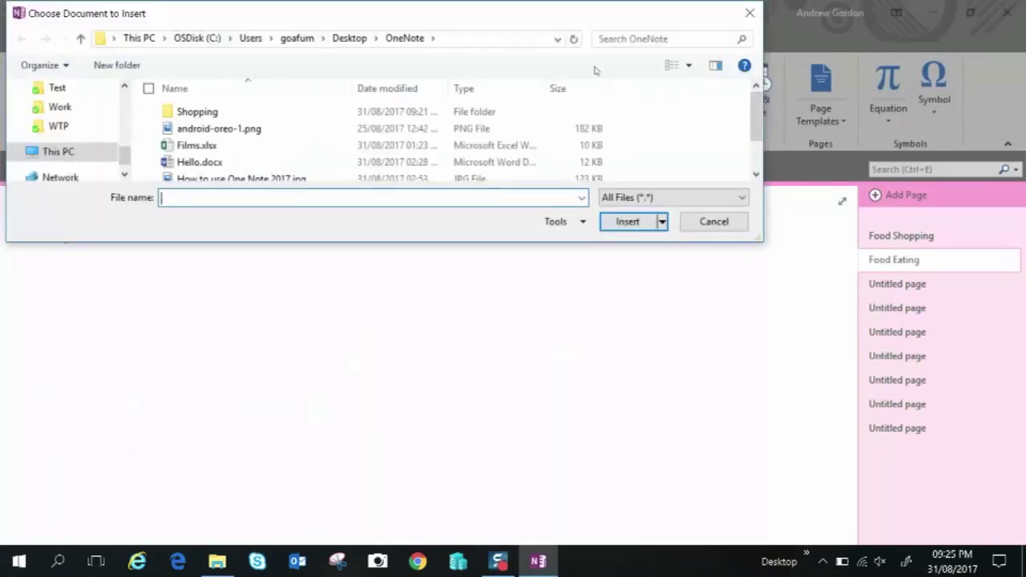
{"action": "left_click_drag", "start_coordinate": [757, 110], "coordinate": [754, 130]}
{"action": "double_click", "coordinate": [292, 157]}
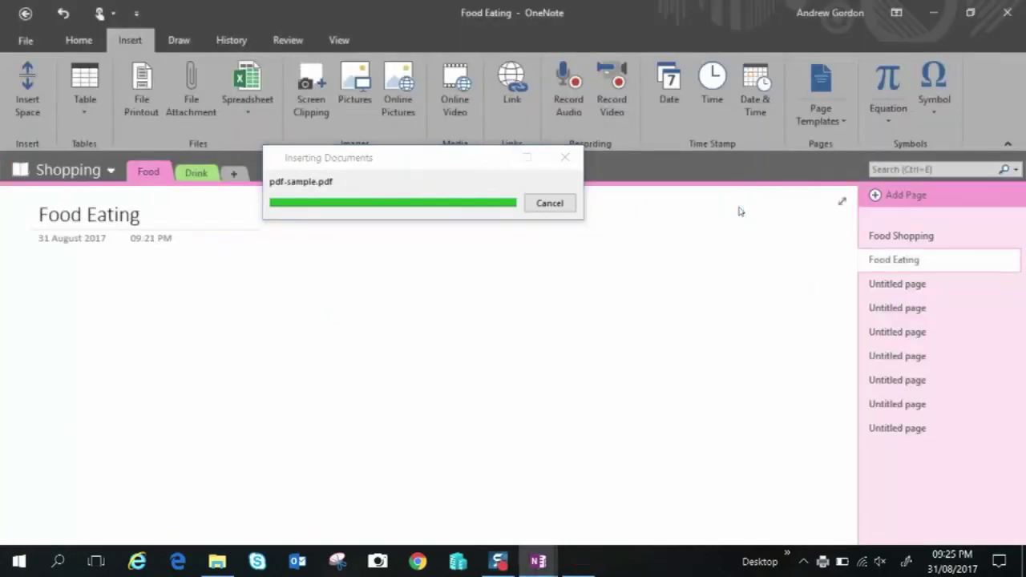
Look through the inserted PDF printout and shrink its first page image
{"action": "scroll", "coordinate": [798, 386], "scroll_direction": "down", "scroll_amount": 5}
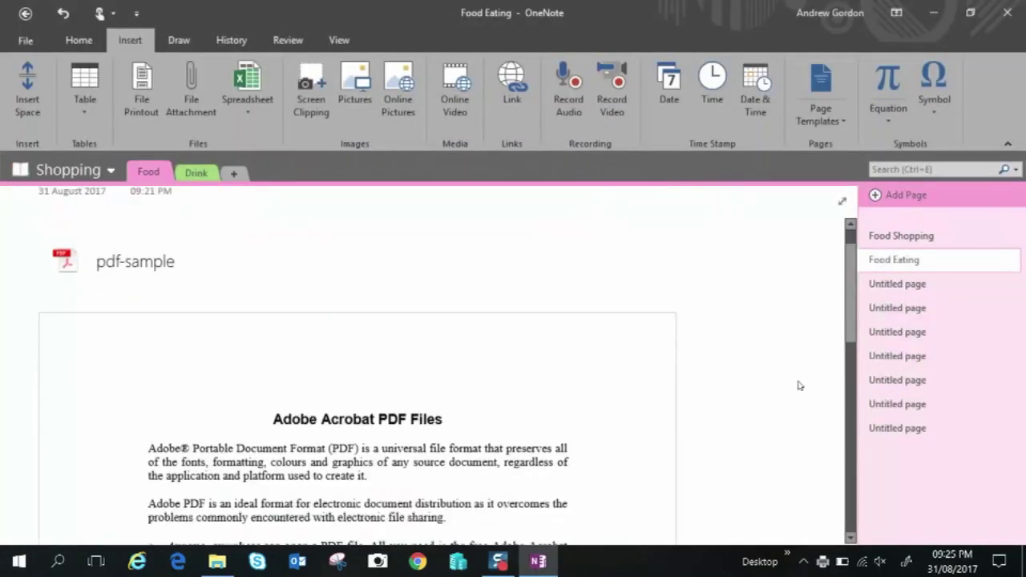
{"action": "scroll", "coordinate": [798, 385], "scroll_direction": "down", "scroll_amount": 5}
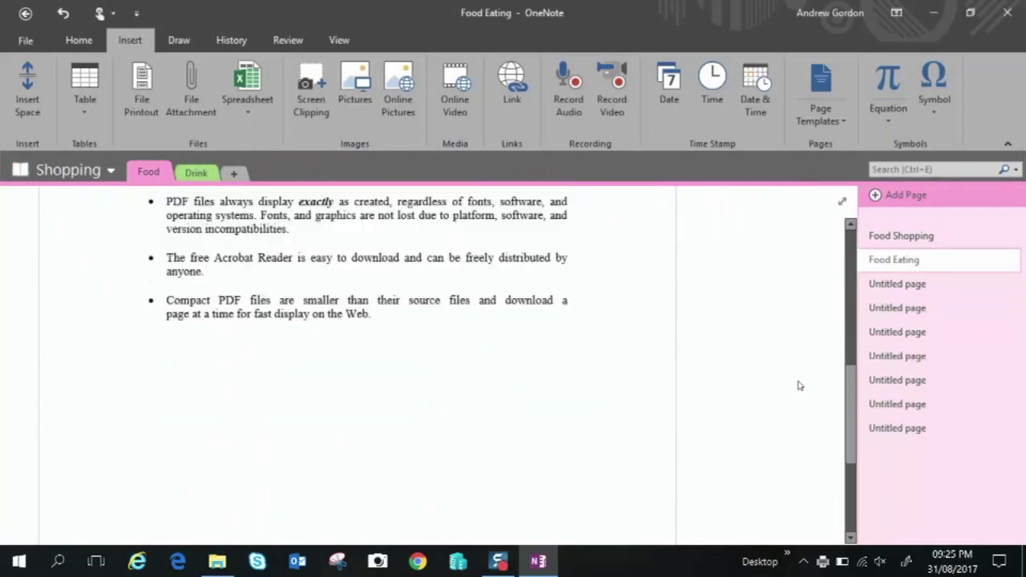
{"action": "scroll", "coordinate": [798, 386], "scroll_direction": "up", "scroll_amount": 10}
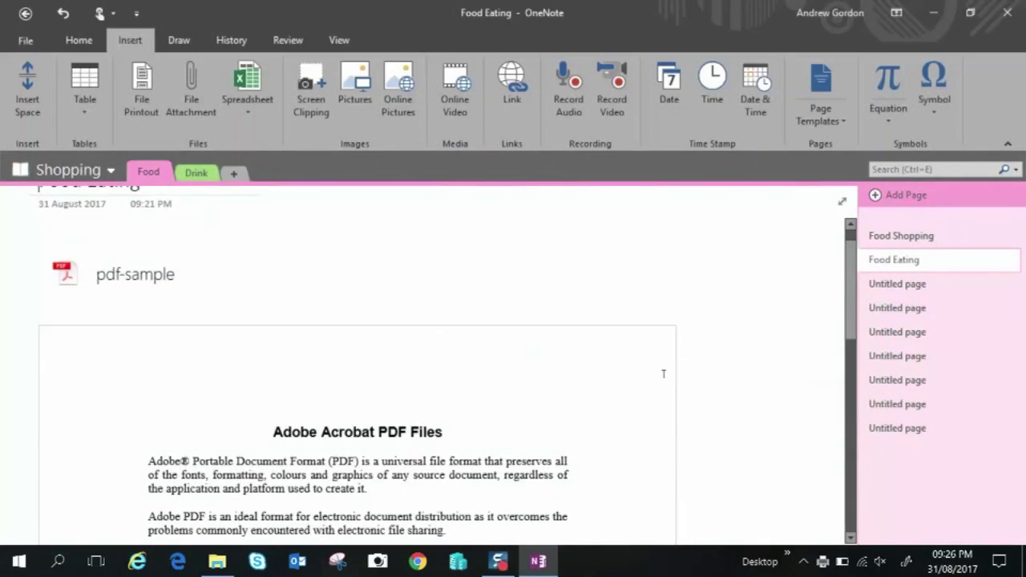
{"action": "left_click", "coordinate": [672, 343]}
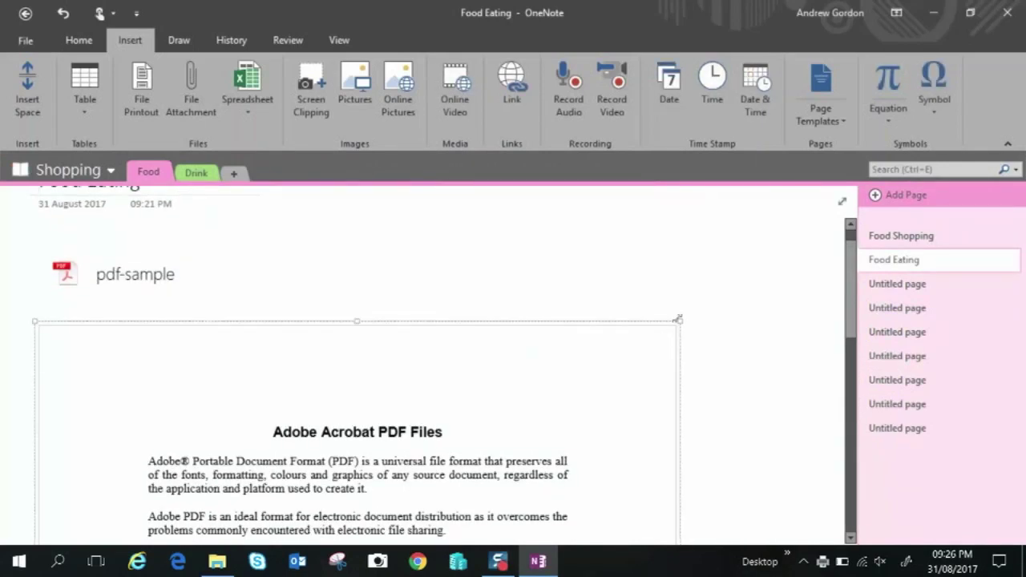
{"action": "left_click_drag", "start_coordinate": [677, 319], "coordinate": [460, 418]}
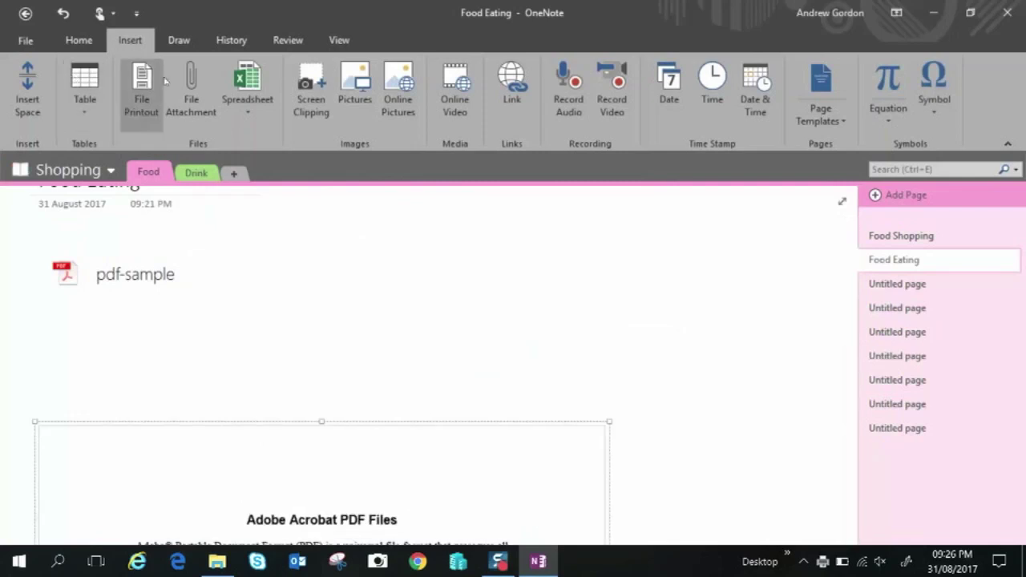
Attach Films.xlsx as a file in the blank area between the pdf-sample icon and the printout
{"action": "left_click", "coordinate": [596, 310]}
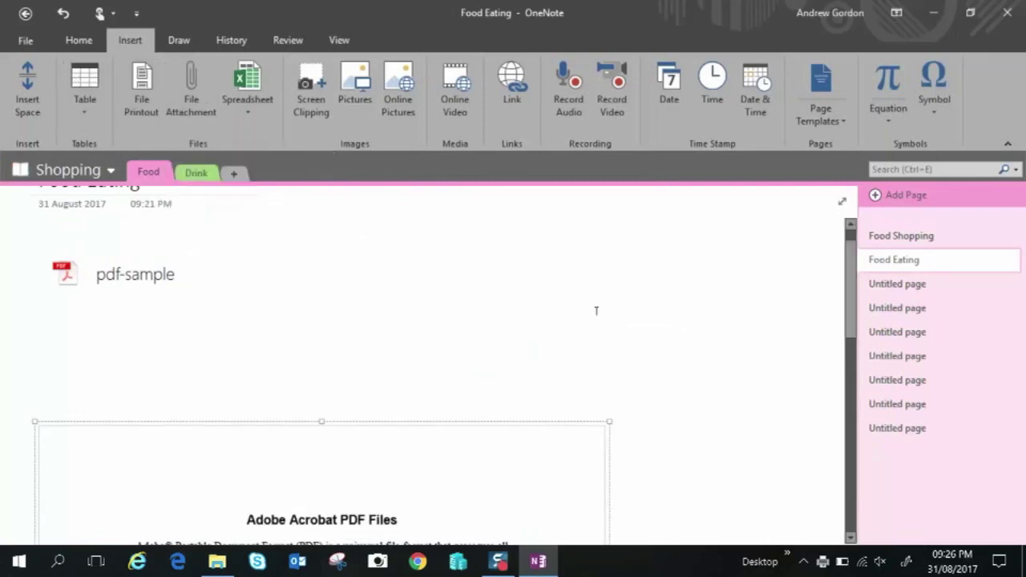
{"action": "left_click", "coordinate": [193, 94]}
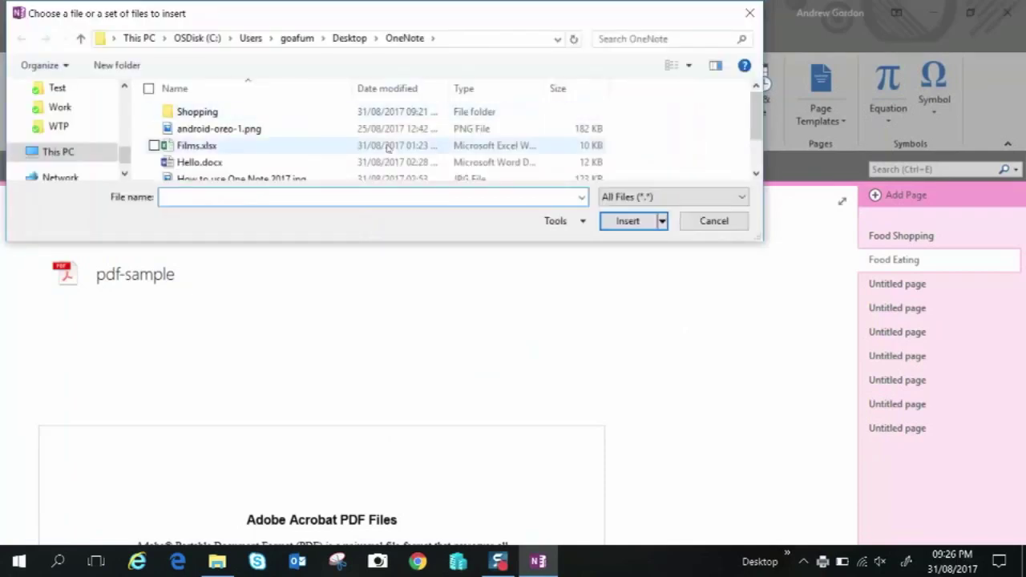
{"action": "left_click", "coordinate": [360, 145]}
{"action": "double_click", "coordinate": [361, 145]}
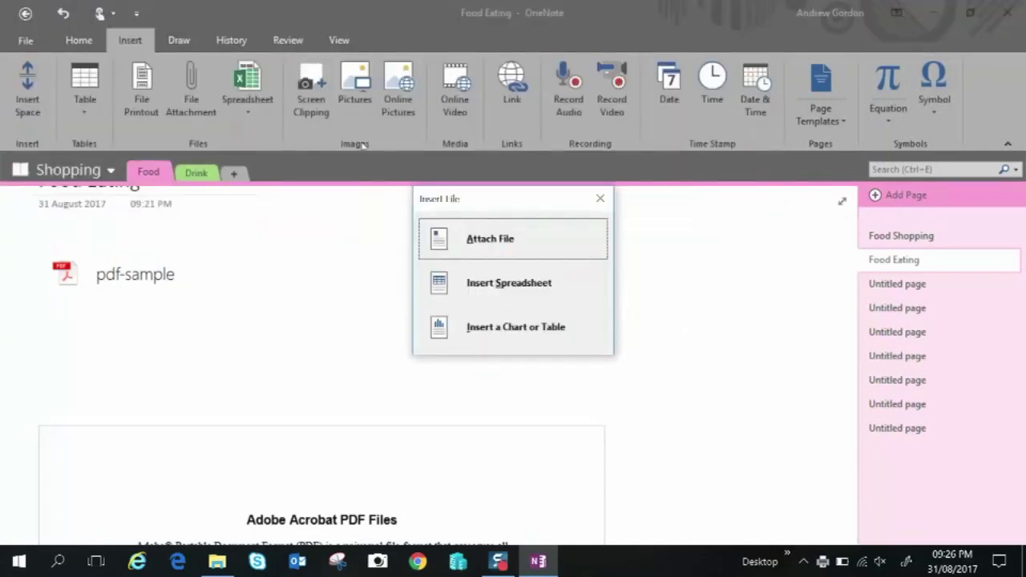
{"action": "left_click", "coordinate": [494, 237]}
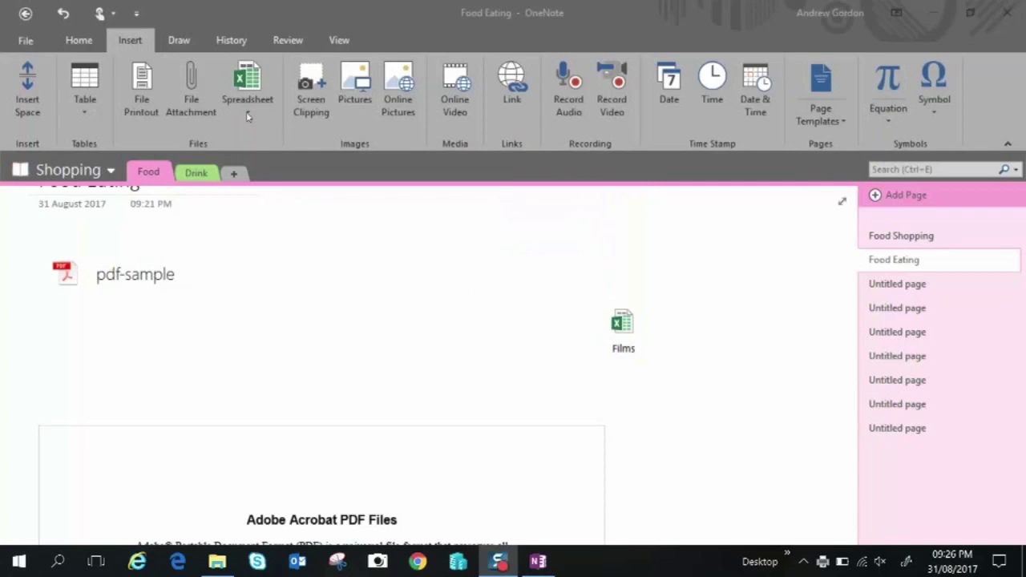
Insert the existing Excel file Films.xlsx as a spreadsheet on the first untitled page below Food Eating
{"action": "left_click", "coordinate": [870, 287]}
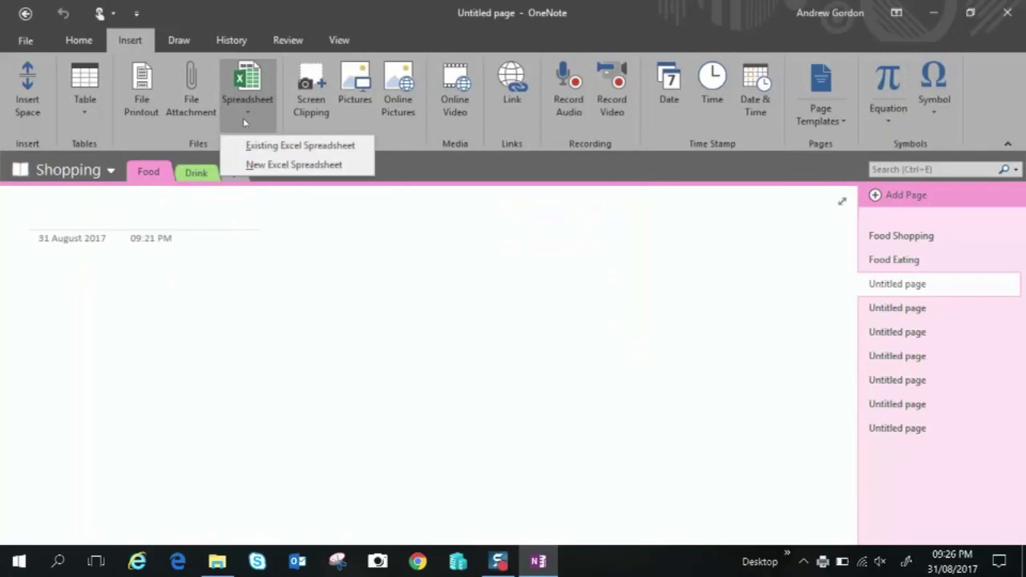
{"action": "left_click", "coordinate": [262, 147]}
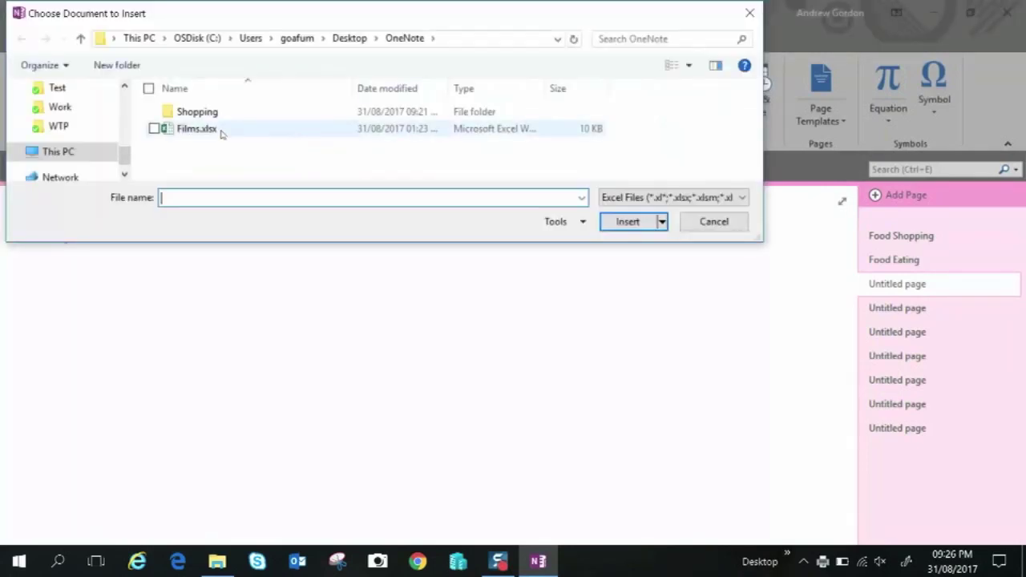
{"action": "double_click", "coordinate": [222, 134]}
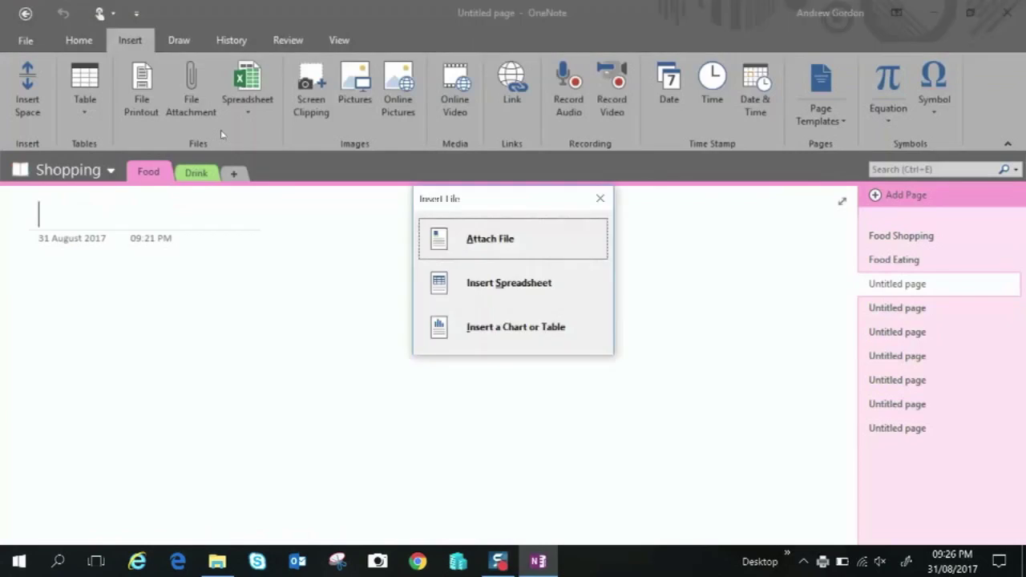
{"action": "left_click", "coordinate": [475, 282]}
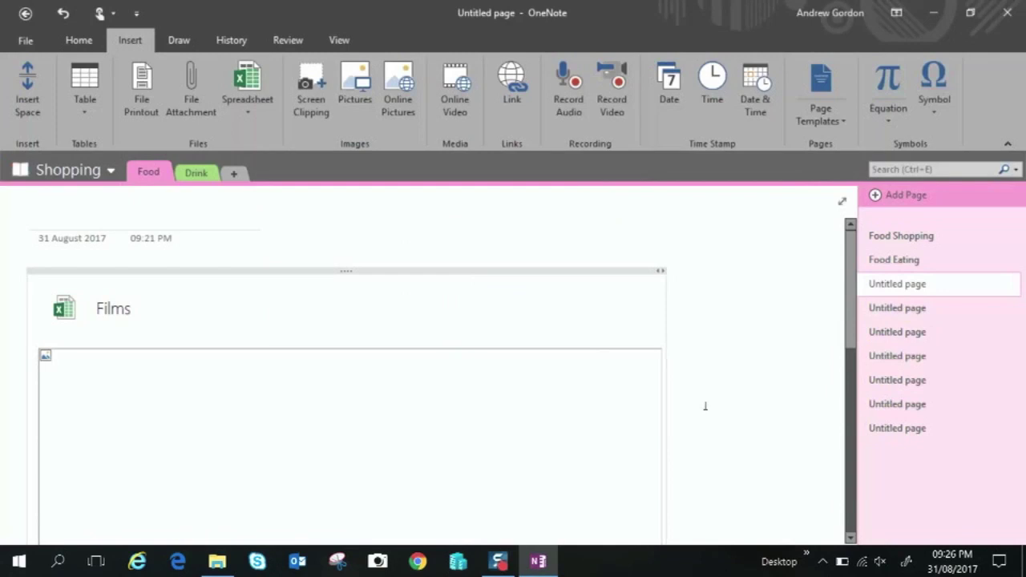
{"action": "scroll", "coordinate": [705, 406], "scroll_direction": "down", "scroll_amount": 3}
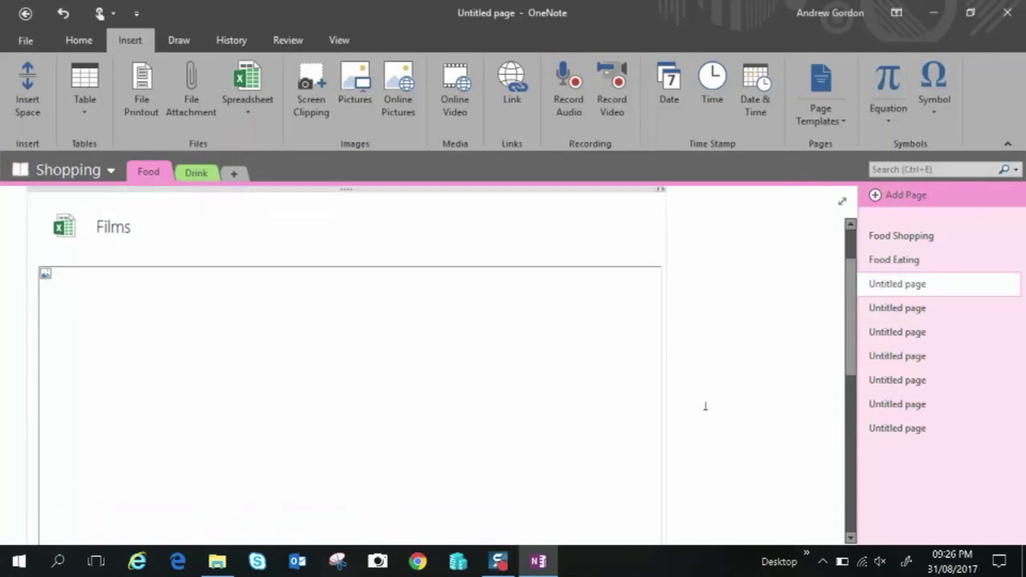
{"action": "scroll", "coordinate": [705, 405], "scroll_direction": "up", "scroll_amount": 1}
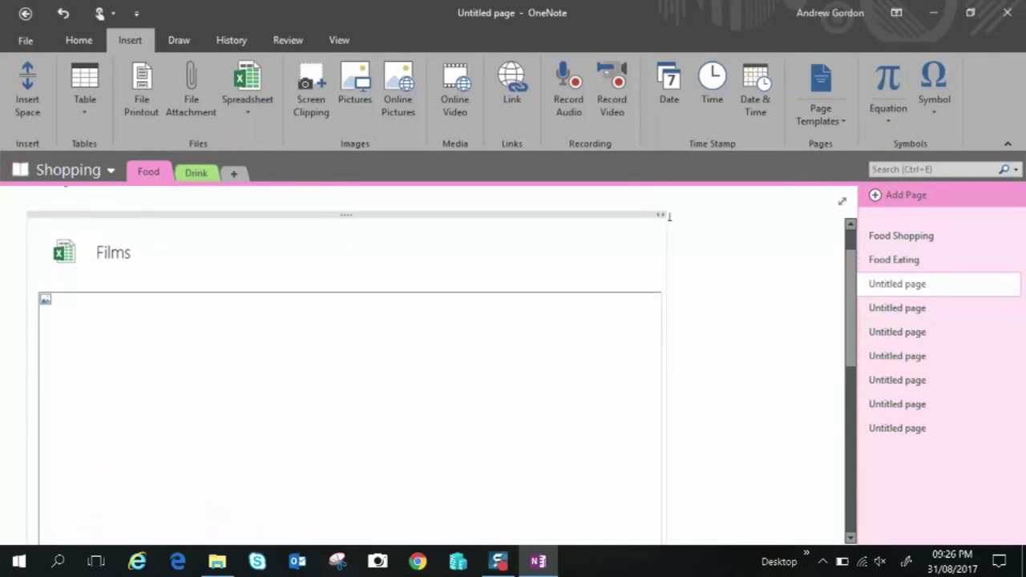
Refresh the embedded Films spreadsheet preview on the page
{"action": "mouse_move", "coordinate": [349, 366]}
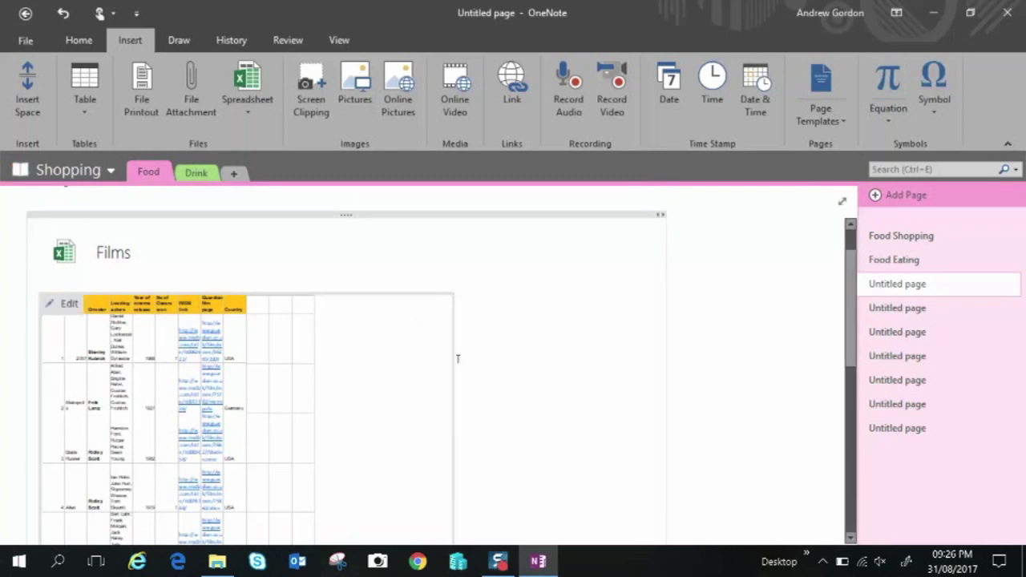
{"action": "scroll", "coordinate": [425, 341], "scroll_direction": "down", "scroll_amount": 1}
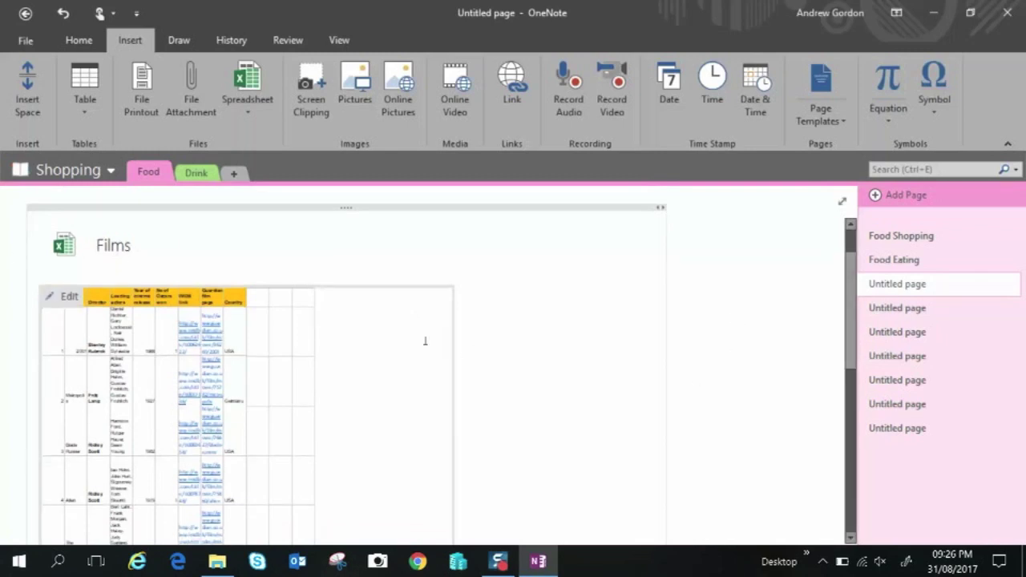
{"action": "right_click", "coordinate": [385, 299]}
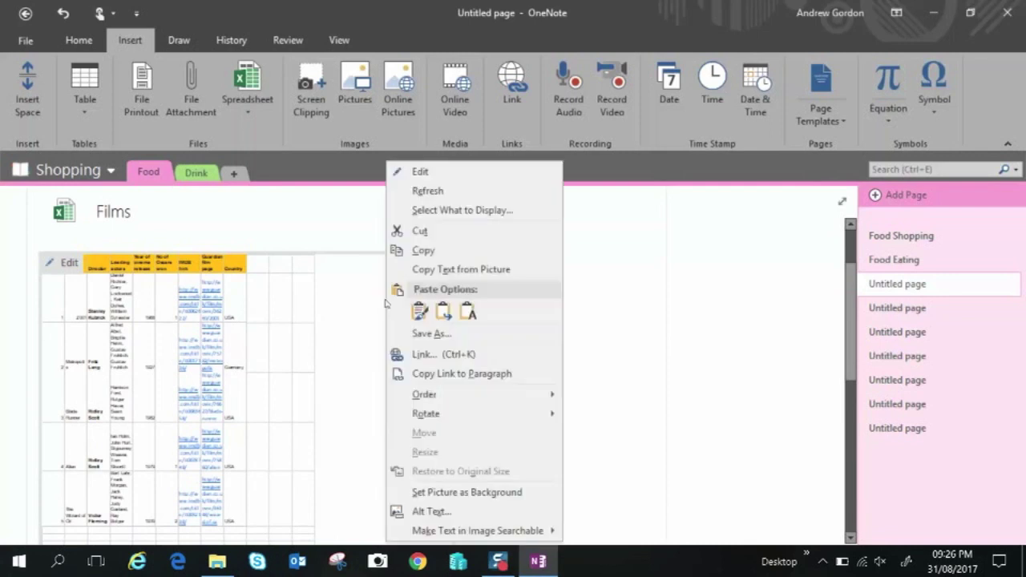
{"action": "left_click", "coordinate": [440, 191]}
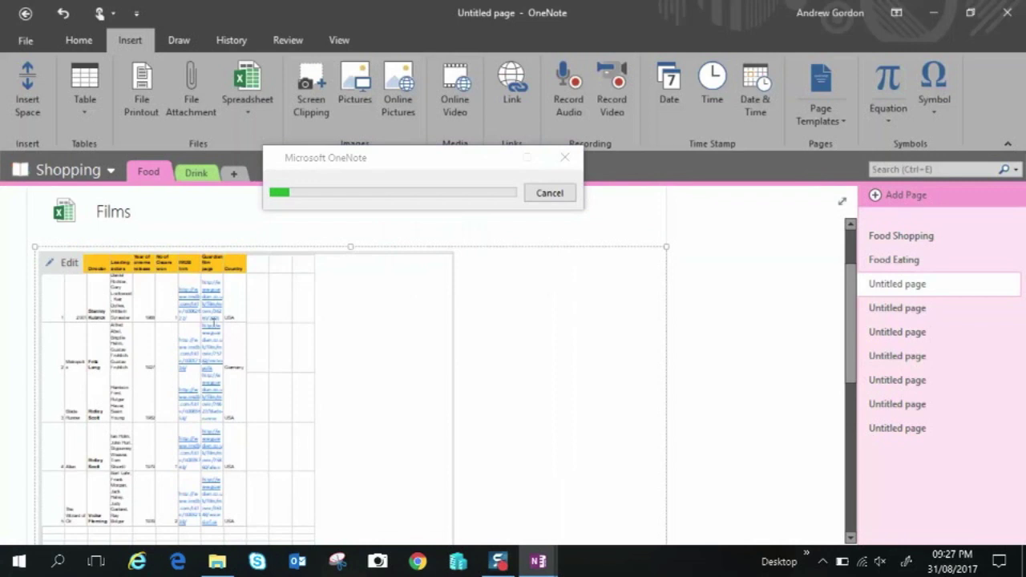
{"action": "scroll", "coordinate": [112, 288], "scroll_direction": "down", "scroll_amount": 1}
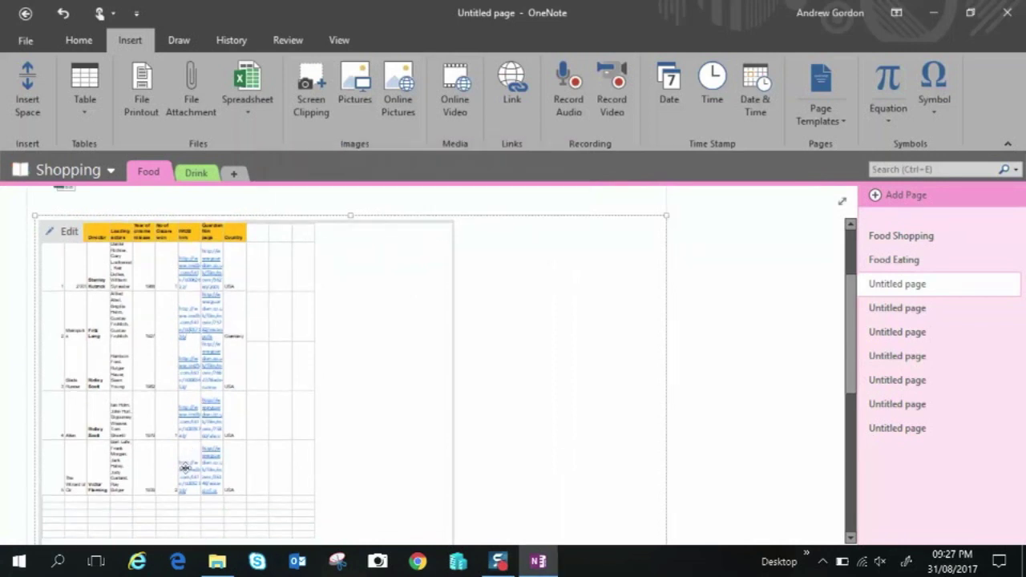
Insert a screen clipping of the runner from the desktop wallpaper and the picture android-oreo-1.png below it
{"action": "left_click", "coordinate": [318, 106]}
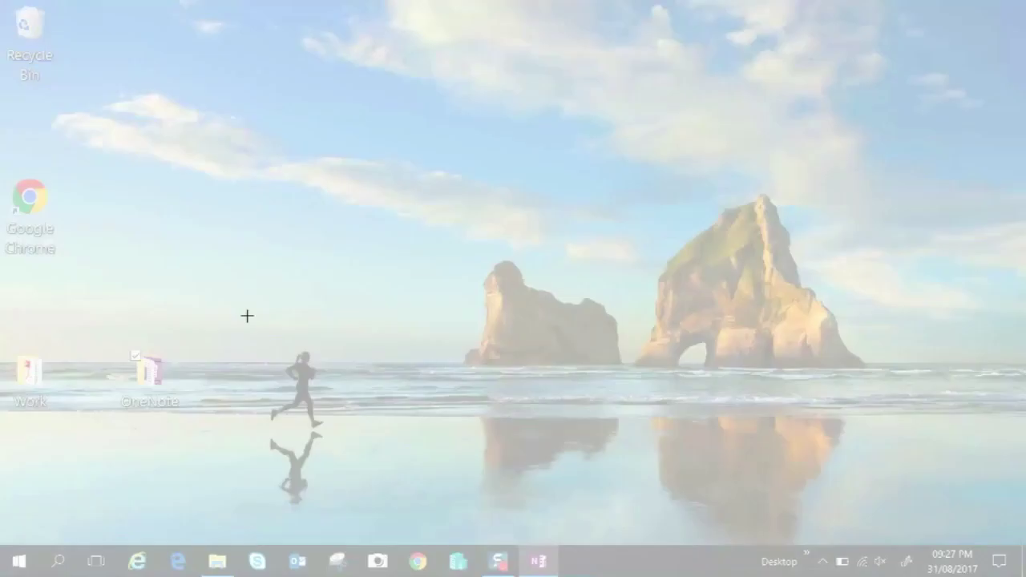
{"action": "left_click_drag", "start_coordinate": [240, 303], "coordinate": [418, 511]}
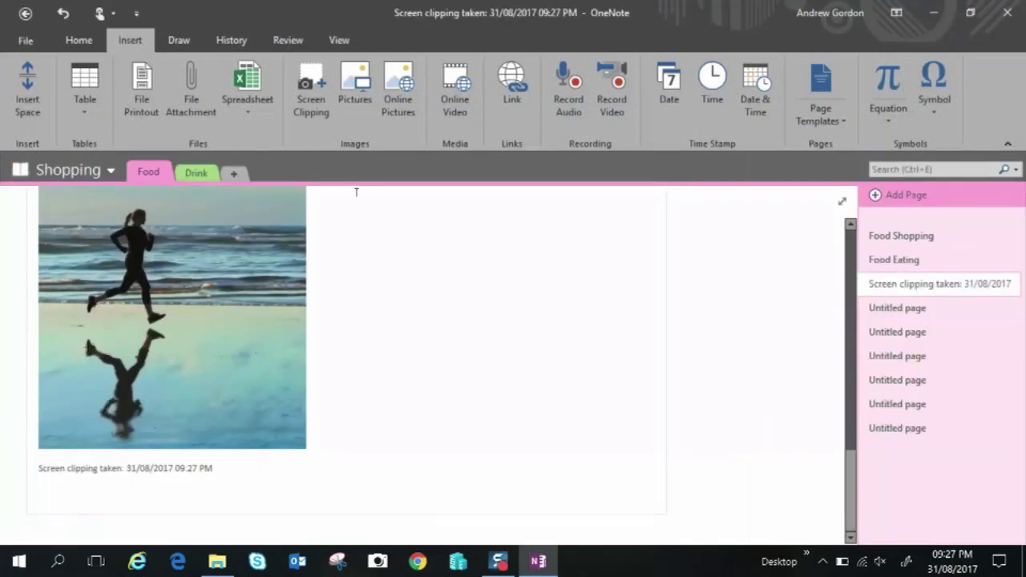
{"action": "left_click", "coordinate": [361, 115]}
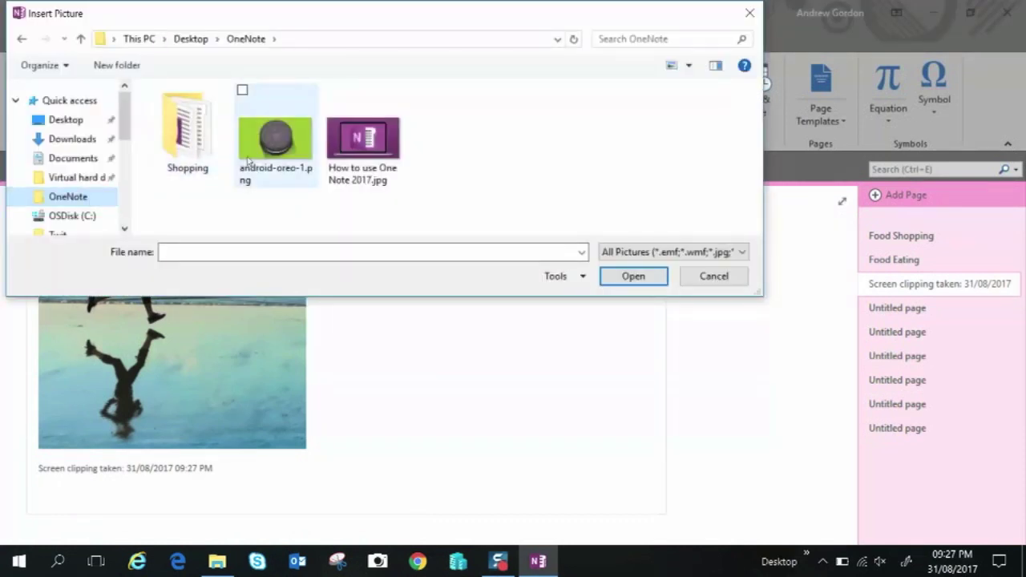
{"action": "double_click", "coordinate": [268, 151]}
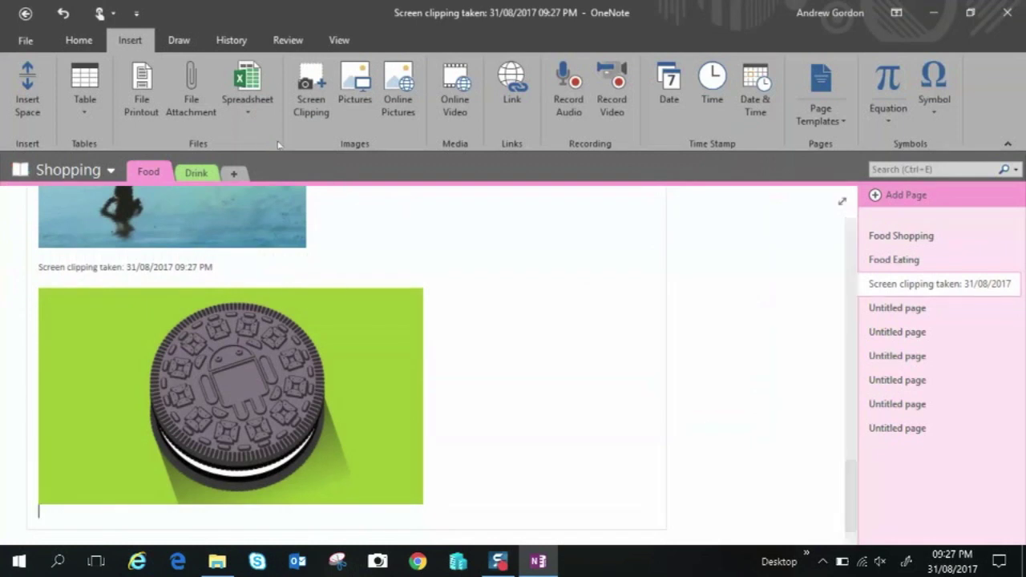
Search Bing images for soccer, insert the first result below the Oreo picture, and place the cursor beneath it
{"action": "left_click", "coordinate": [398, 116]}
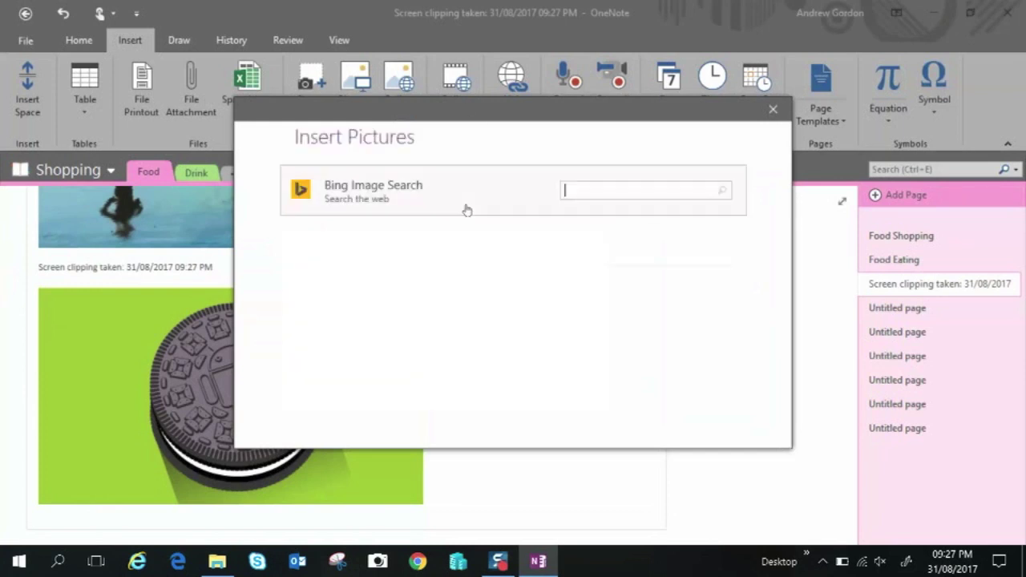
{"action": "type", "text": "soccer"}
{"action": "key", "text": "Return"}
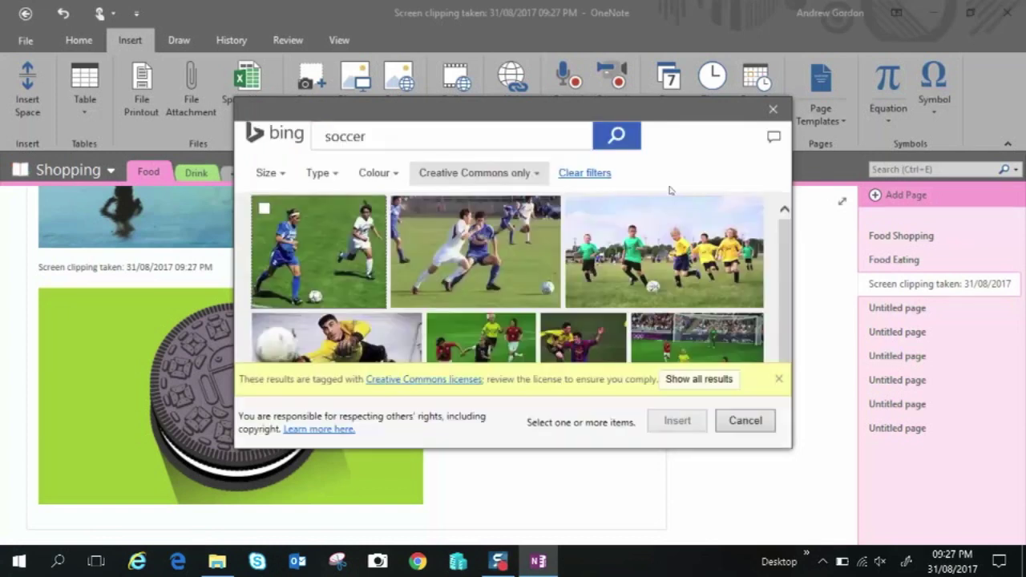
{"action": "left_click", "coordinate": [265, 210]}
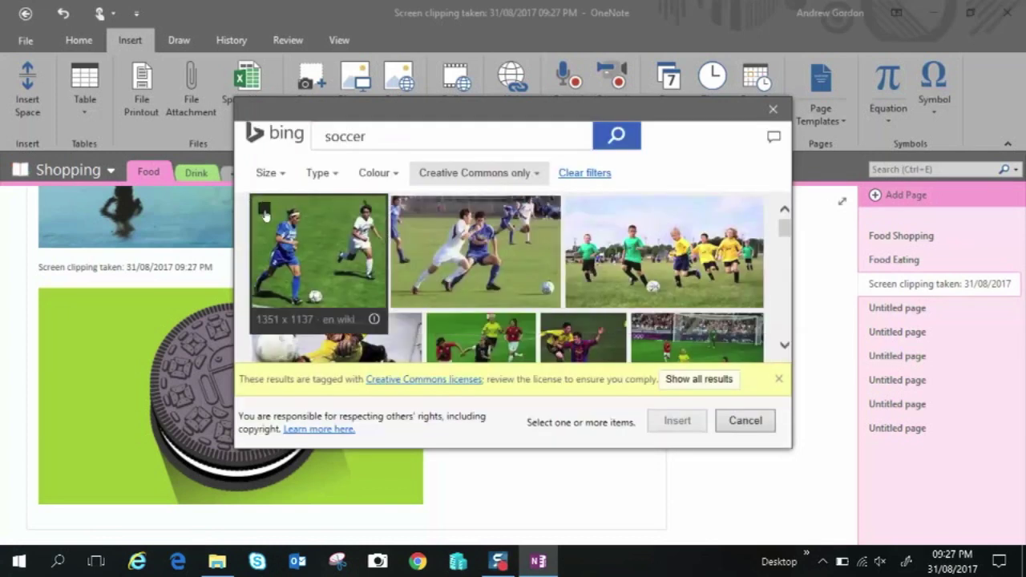
{"action": "left_click", "coordinate": [677, 422]}
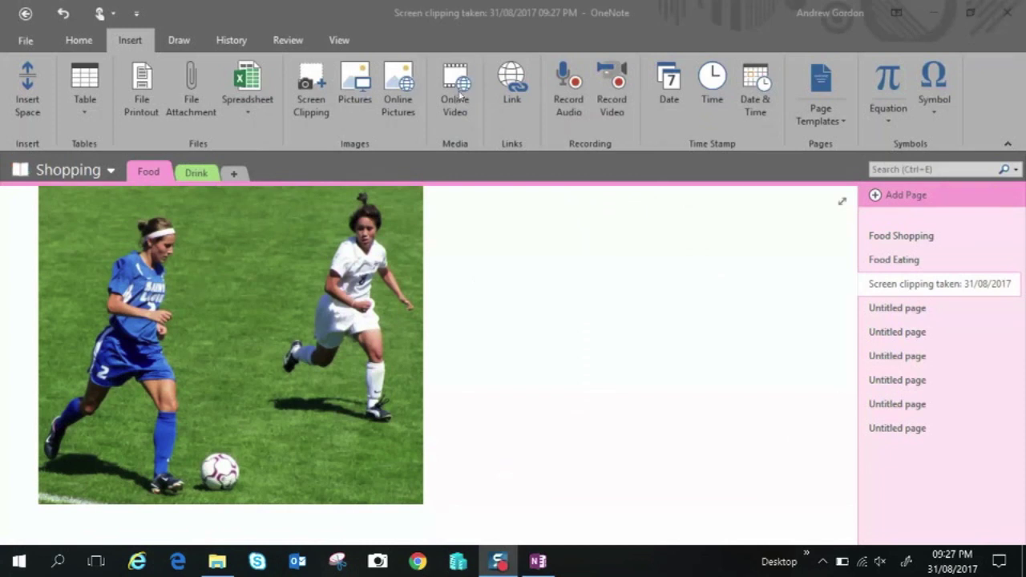
{"action": "left_click", "coordinate": [480, 518]}
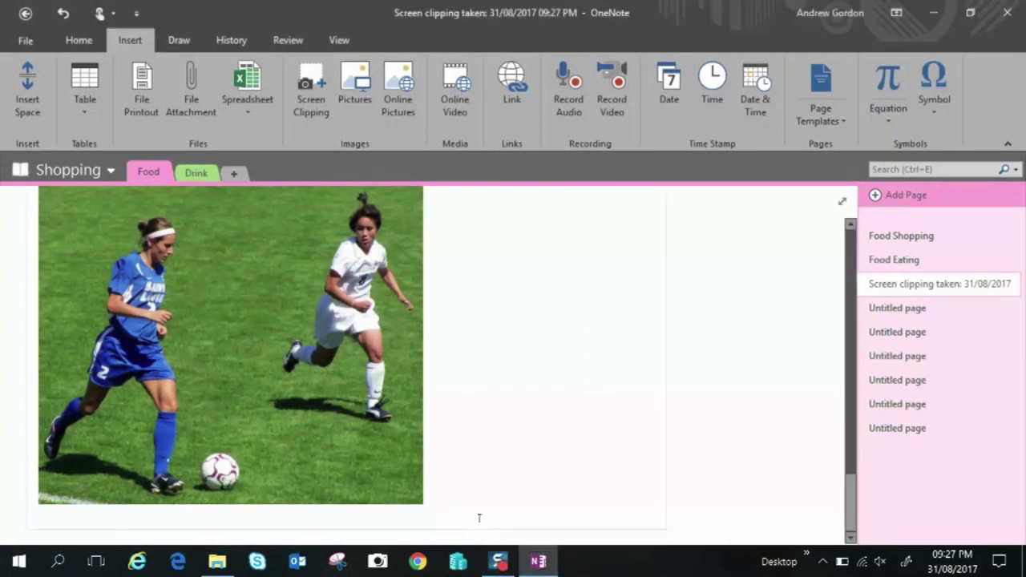
{"action": "scroll", "coordinate": [480, 518], "scroll_direction": "down", "scroll_amount": 1}
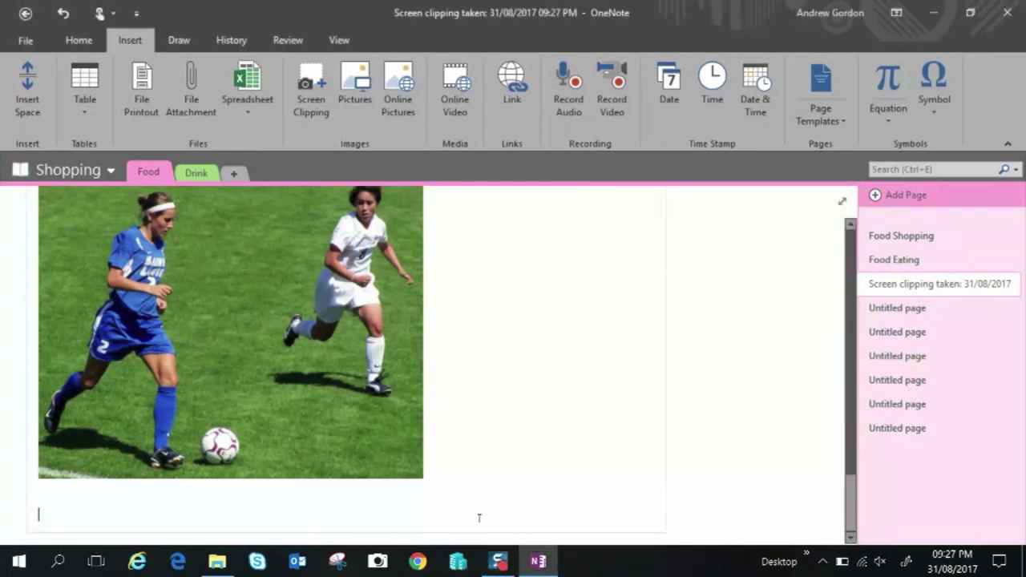
Open the first untitled page, examine the online video insertion form, clear its prefilled address and cancel it
{"action": "left_click", "coordinate": [929, 306]}
{"action": "left_click", "coordinate": [461, 102]}
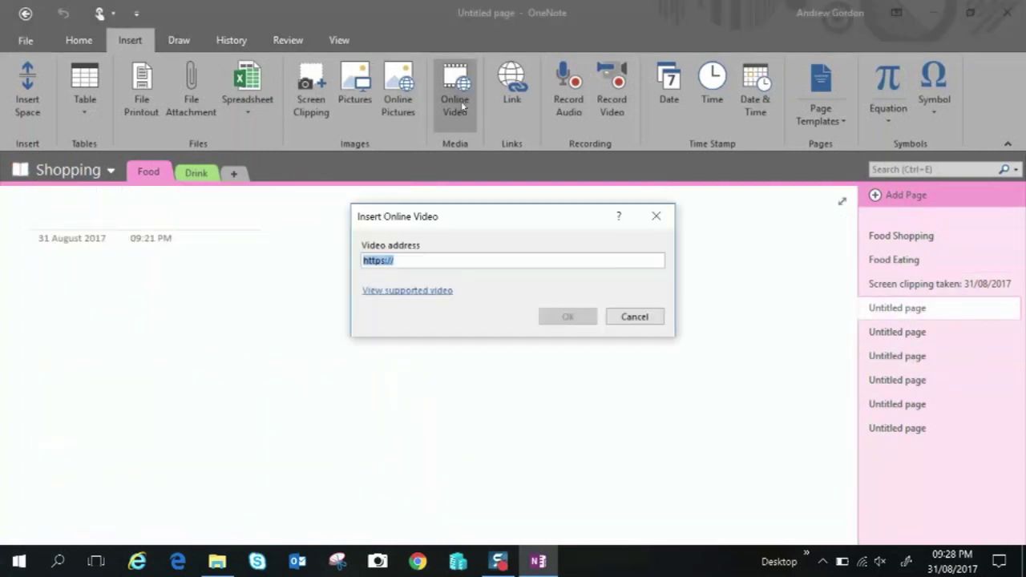
{"action": "left_click", "coordinate": [462, 262]}
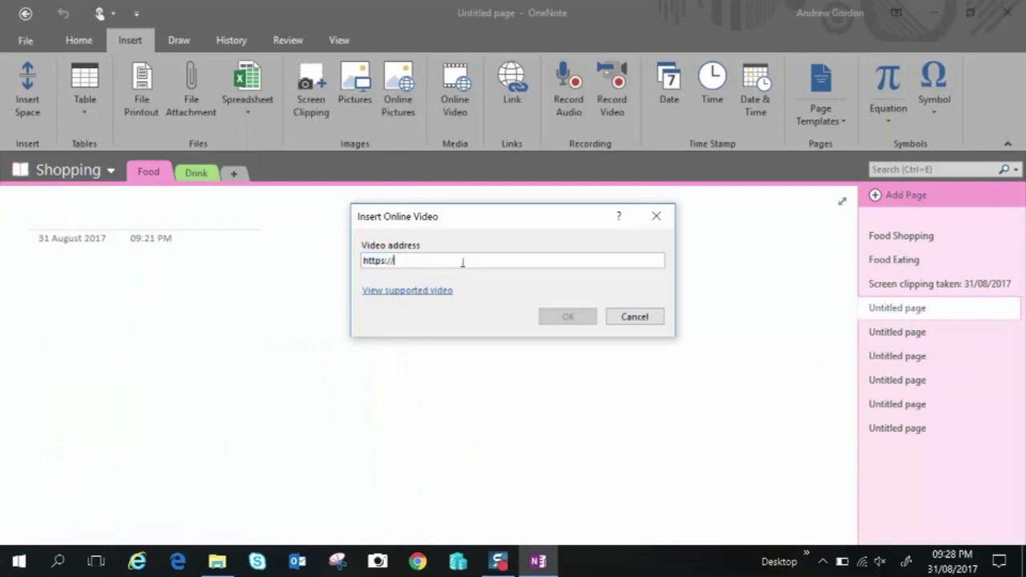
{"action": "key", "text": "BackSpace"}
{"action": "key", "text": "BackSpace"}
{"action": "key", "text": "BackSpace"}
{"action": "key", "text": "BackSpace"}
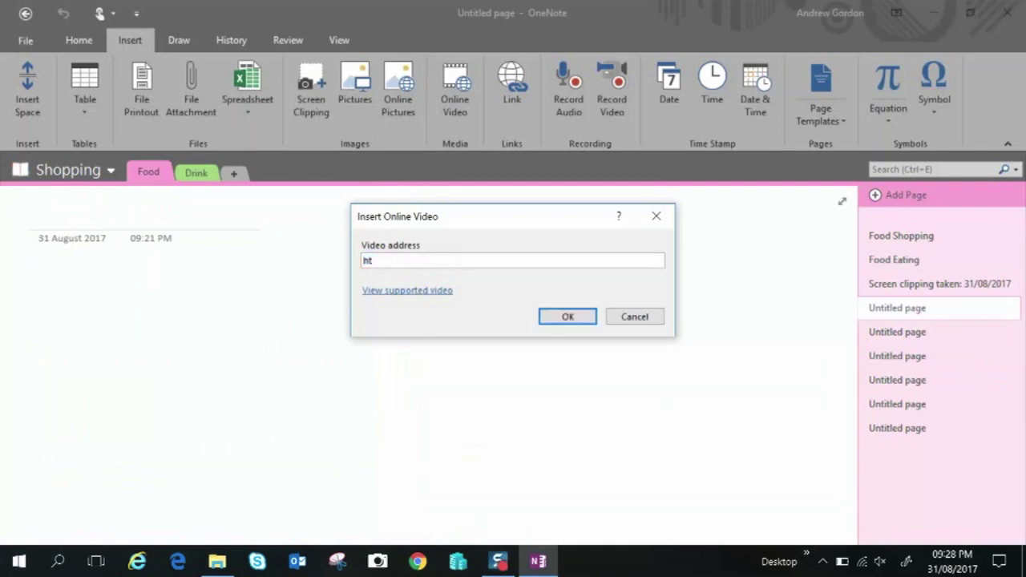
{"action": "key", "text": "BackSpace"}
{"action": "key", "text": "BackSpace"}
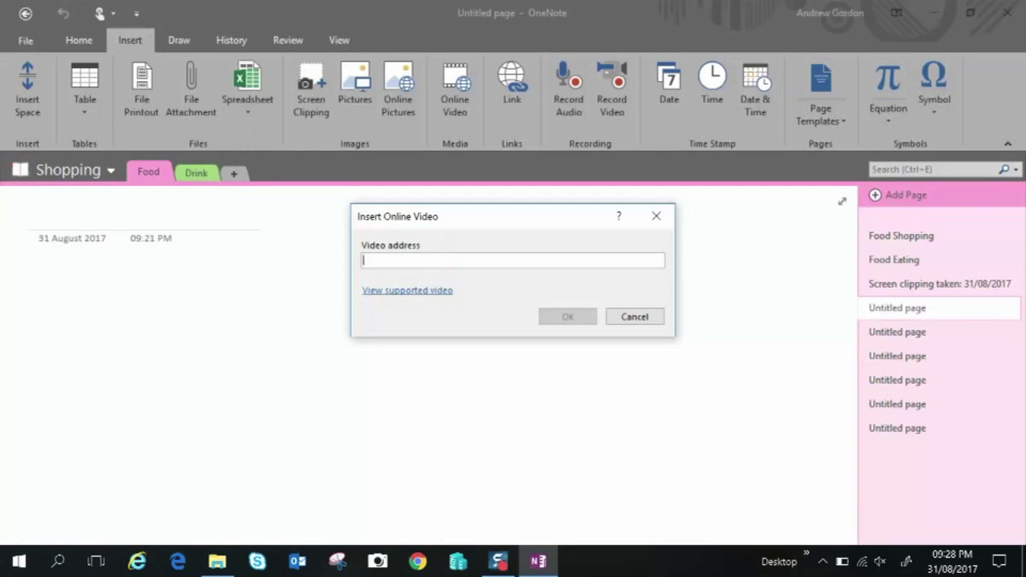
{"action": "left_click", "coordinate": [657, 216]}
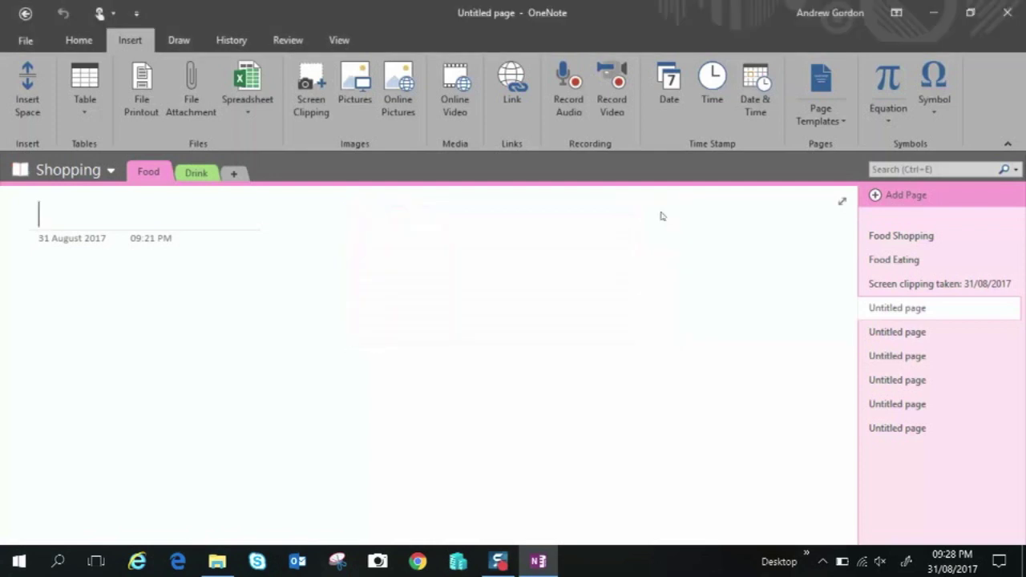
{"action": "left_click", "coordinate": [525, 111]}
{"action": "left_click", "coordinate": [448, 137]}
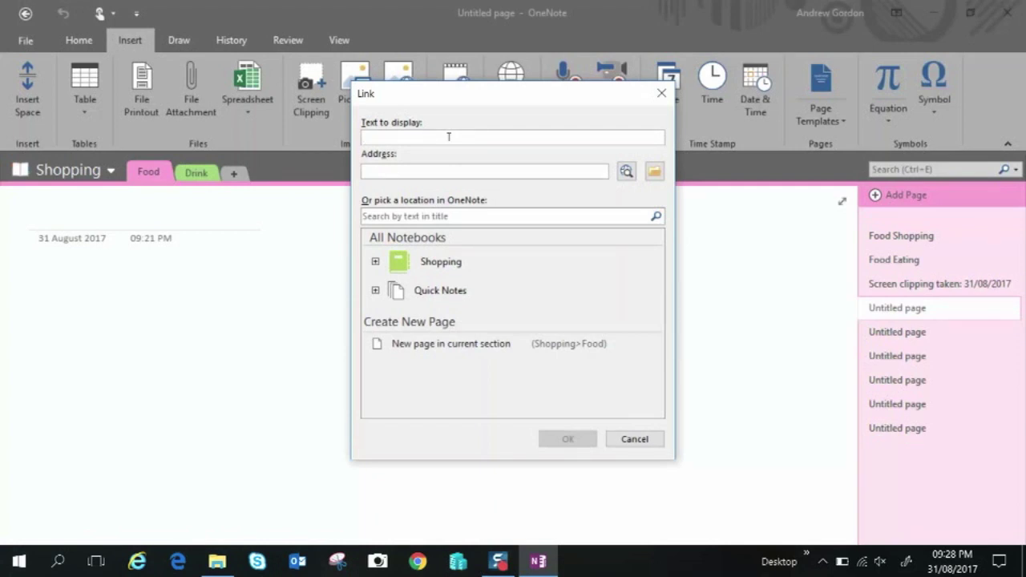
{"action": "type", "text": "intern"}
{"action": "type", "text": "www"}
{"action": "type", "text": ".goo"}
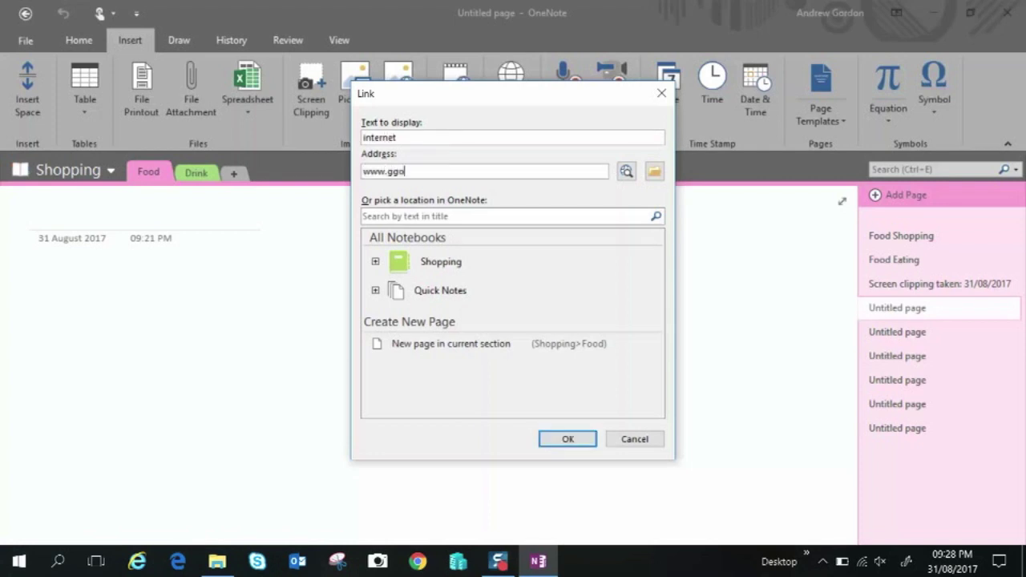
{"action": "key", "text": "BackSpace"}
{"action": "key", "text": "BackSpace"}
{"action": "type", "text": "oogle.com"}
{"action": "key", "text": "Return"}
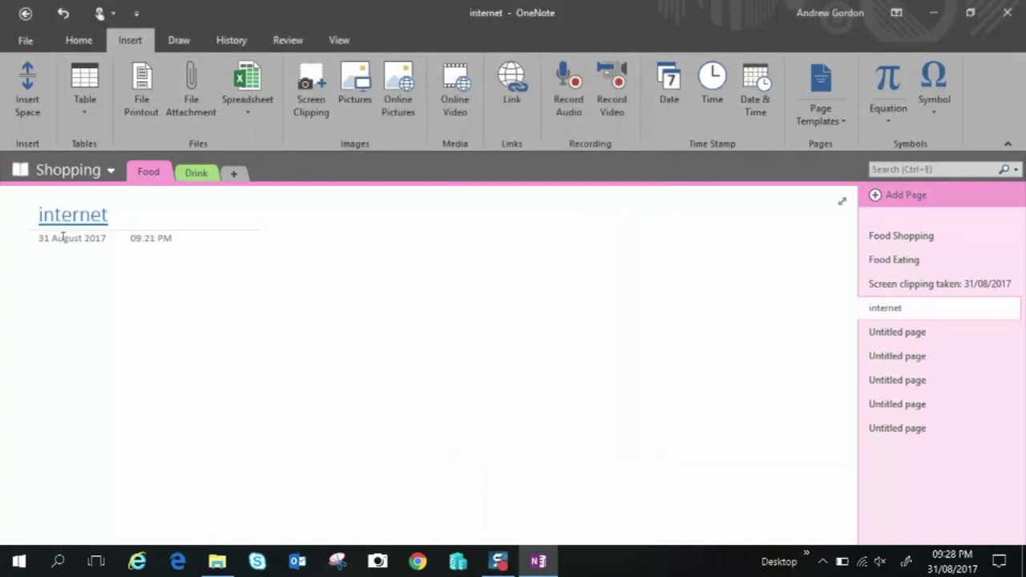
{"action": "left_click", "coordinate": [68, 217]}
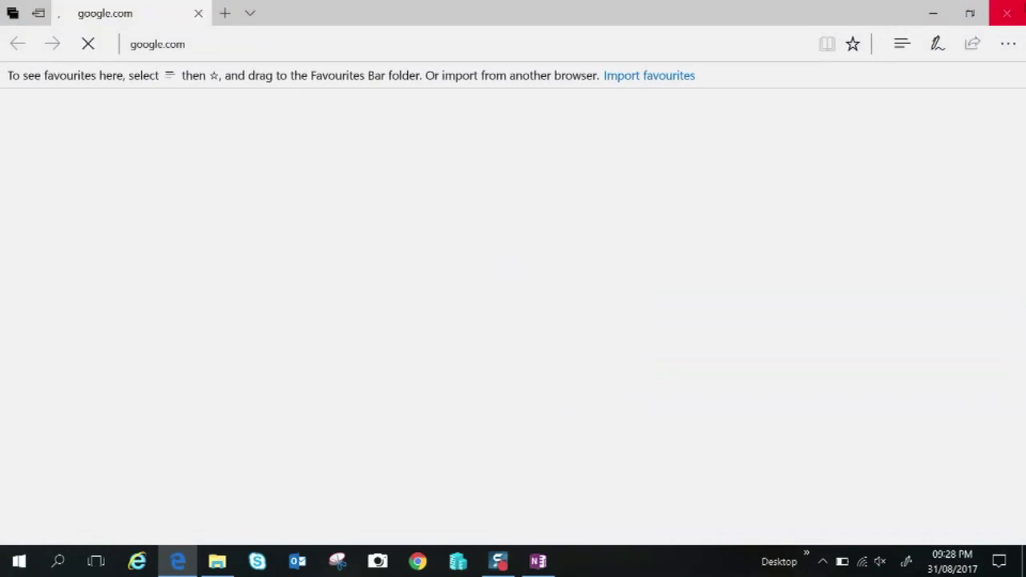
{"action": "left_click", "coordinate": [1007, 13]}
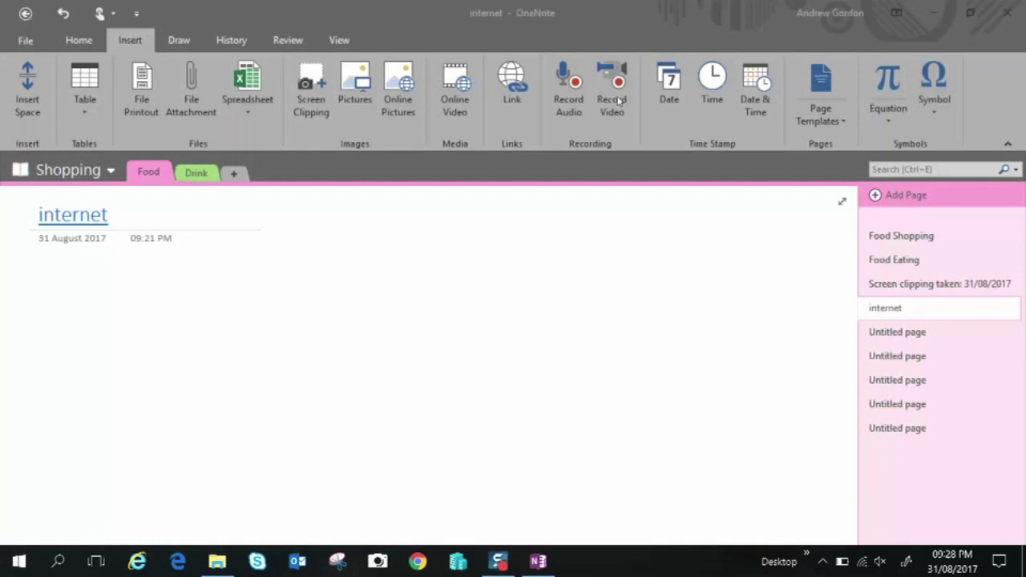
Insert a date stamp, a time stamp and a combined date and time stamp at three separate spots on the internet page
{"action": "left_click", "coordinate": [554, 272]}
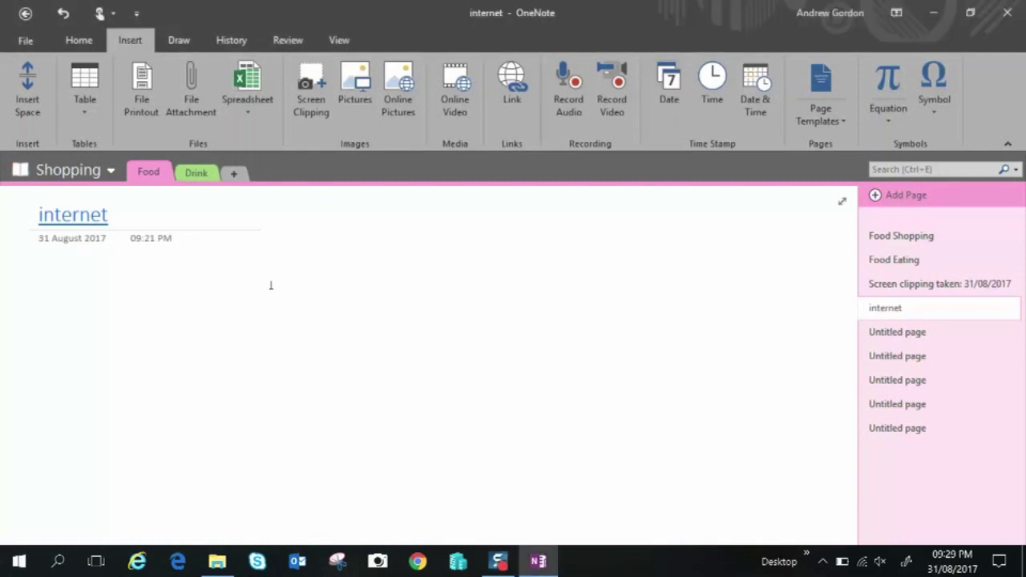
{"action": "left_click", "coordinate": [231, 323]}
{"action": "left_click", "coordinate": [290, 362]}
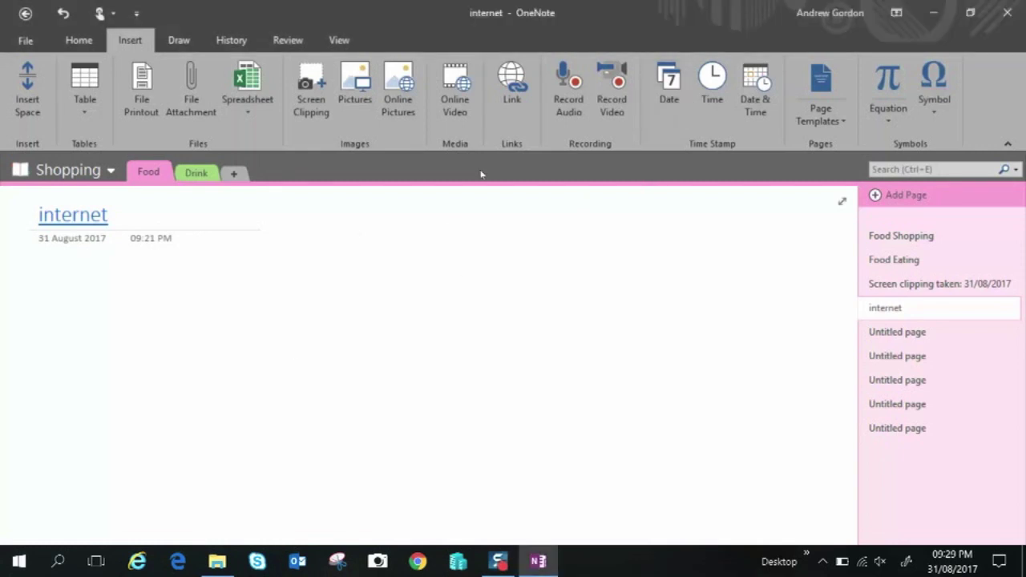
{"action": "left_click", "coordinate": [670, 86]}
{"action": "left_click", "coordinate": [655, 361]}
{"action": "left_click", "coordinate": [705, 84]}
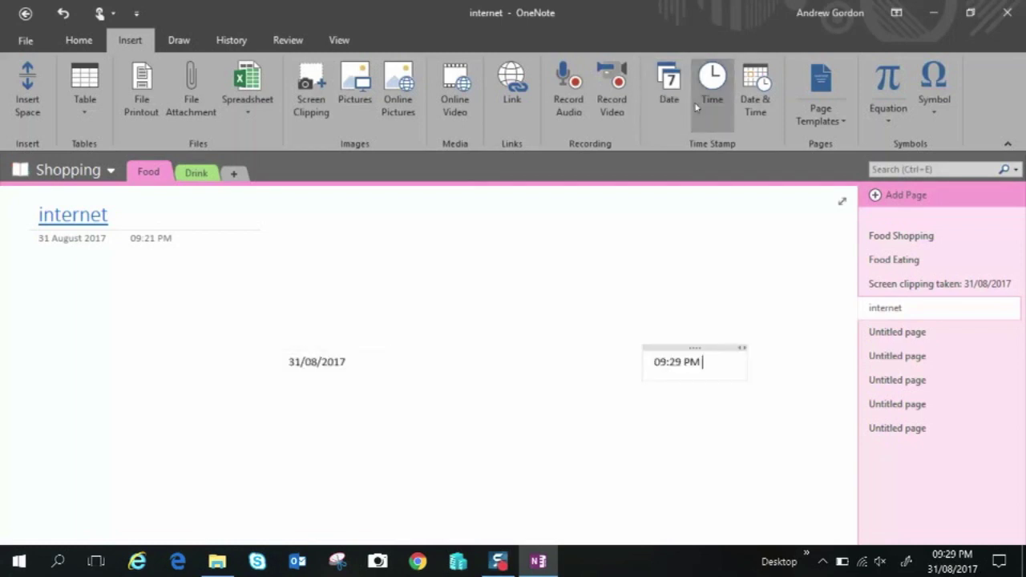
{"action": "left_click", "coordinate": [654, 265]}
{"action": "left_click", "coordinate": [755, 90]}
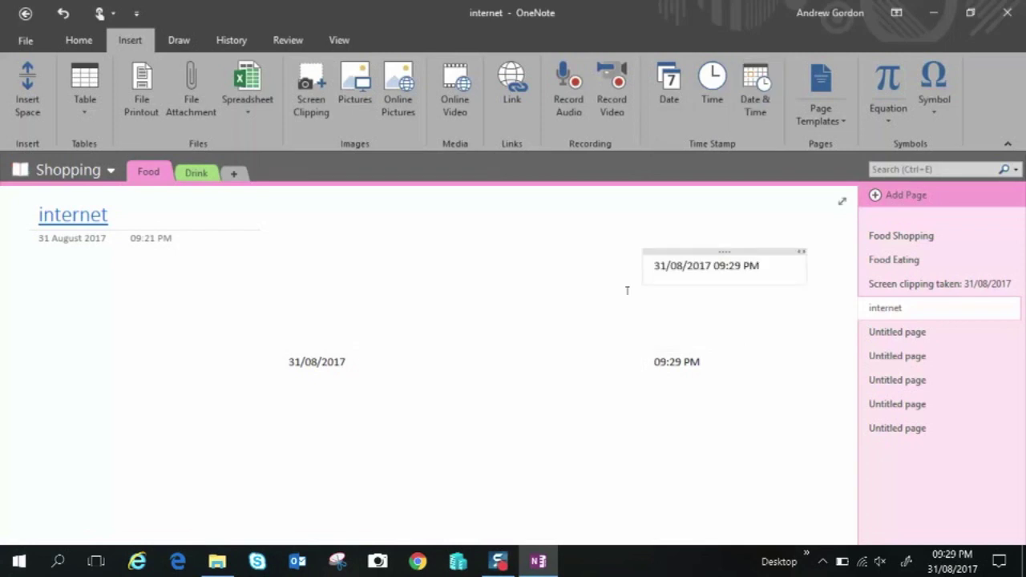
Add a page to the Food section from the Project Overview template in the Business category
{"action": "left_click", "coordinate": [957, 331]}
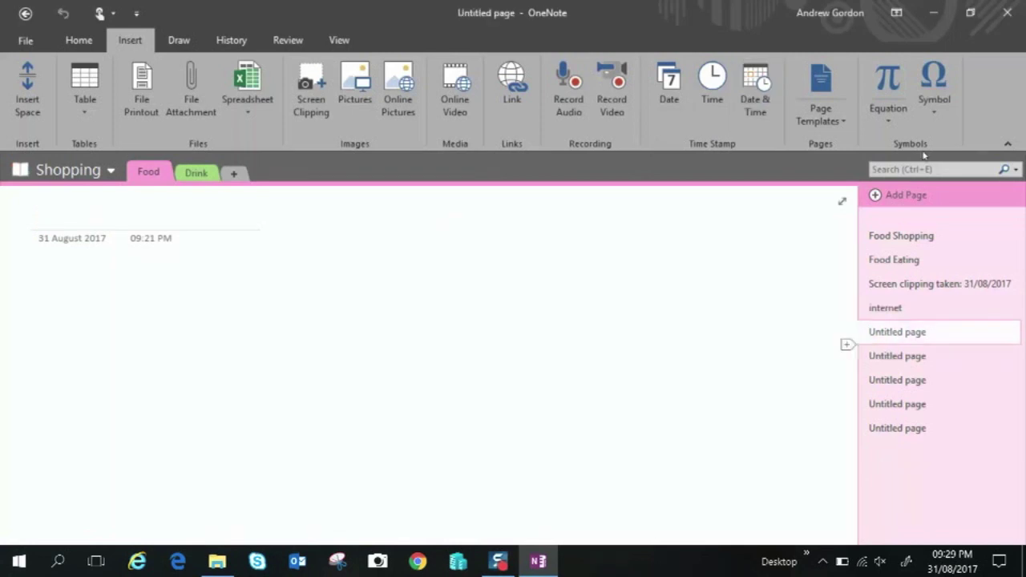
{"action": "left_click", "coordinate": [829, 127]}
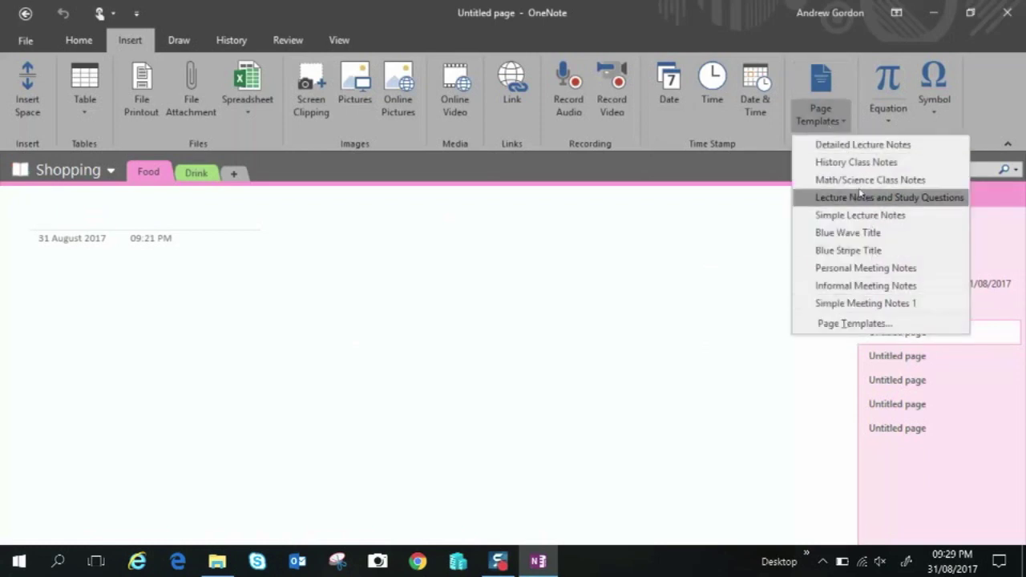
{"action": "left_click", "coordinate": [852, 325]}
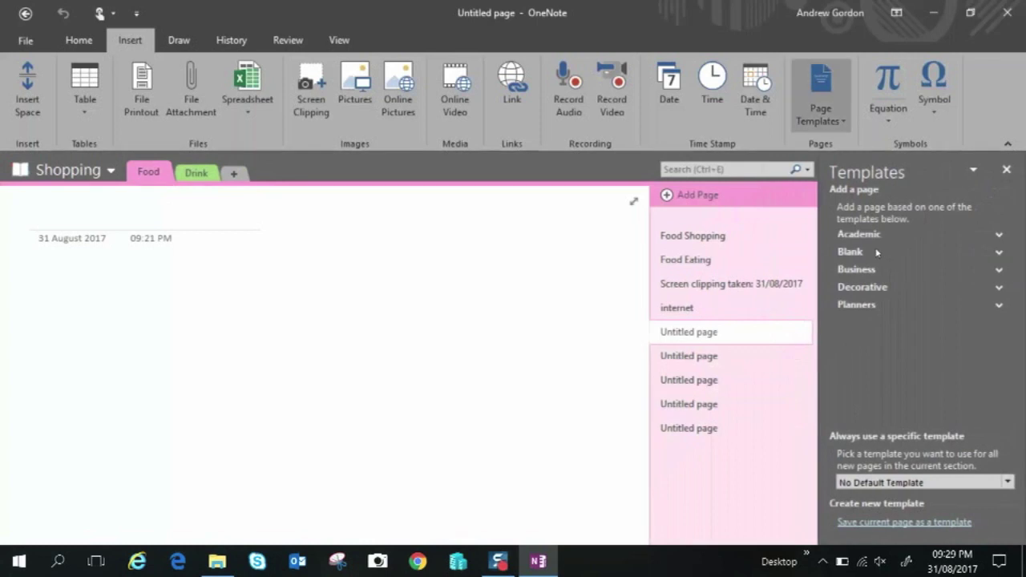
{"action": "left_click", "coordinate": [854, 271]}
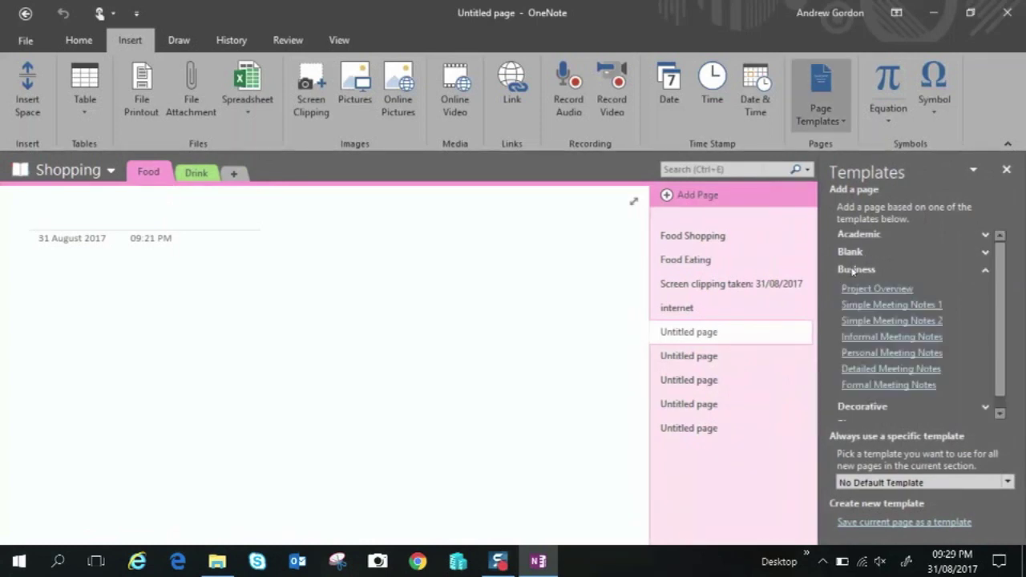
{"action": "left_click", "coordinate": [859, 291]}
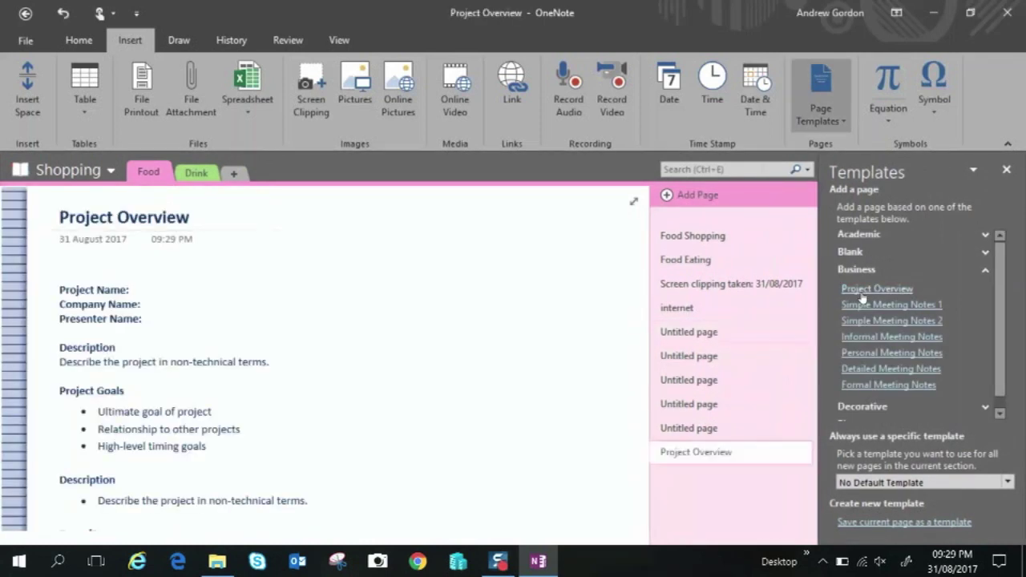
Look through the Project Overview page and the Academic and Business template lists, and close the template list
{"action": "scroll", "coordinate": [514, 396], "scroll_direction": "down", "scroll_amount": 5}
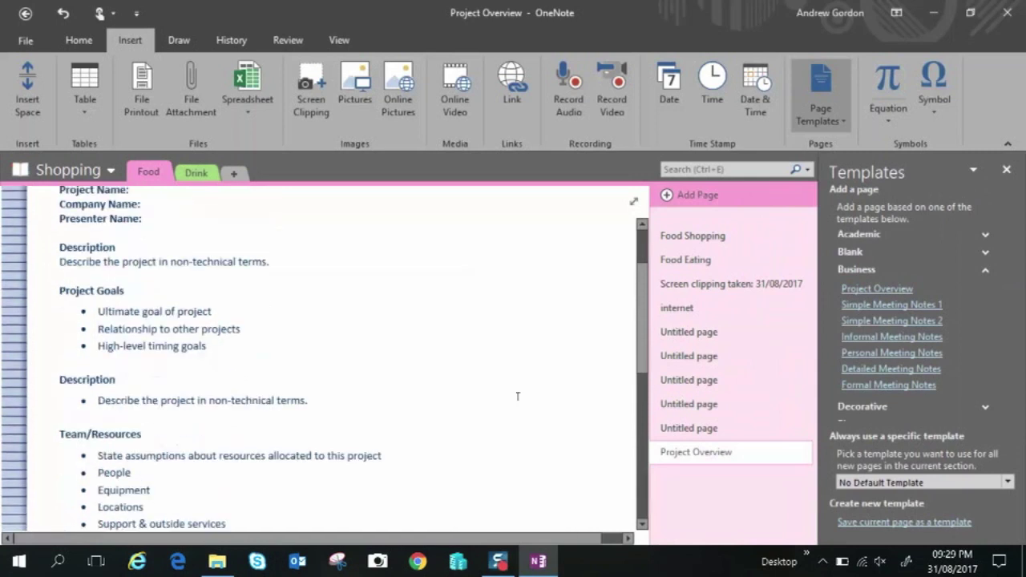
{"action": "scroll", "coordinate": [517, 396], "scroll_direction": "down", "scroll_amount": 3}
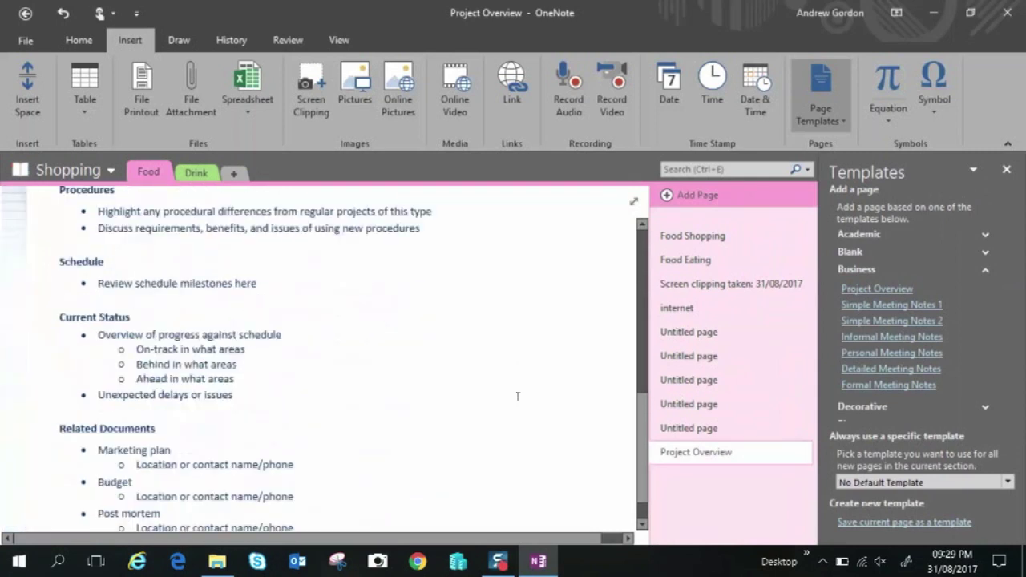
{"action": "scroll", "coordinate": [511, 429], "scroll_direction": "up", "scroll_amount": 3}
{"action": "scroll", "coordinate": [510, 429], "scroll_direction": "up", "scroll_amount": 5}
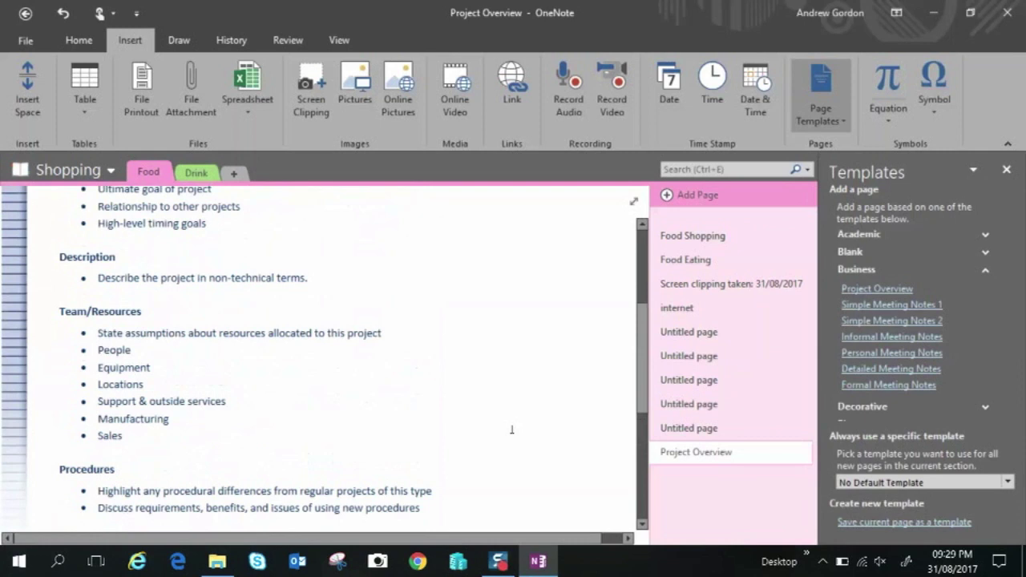
{"action": "left_click", "coordinate": [858, 237]}
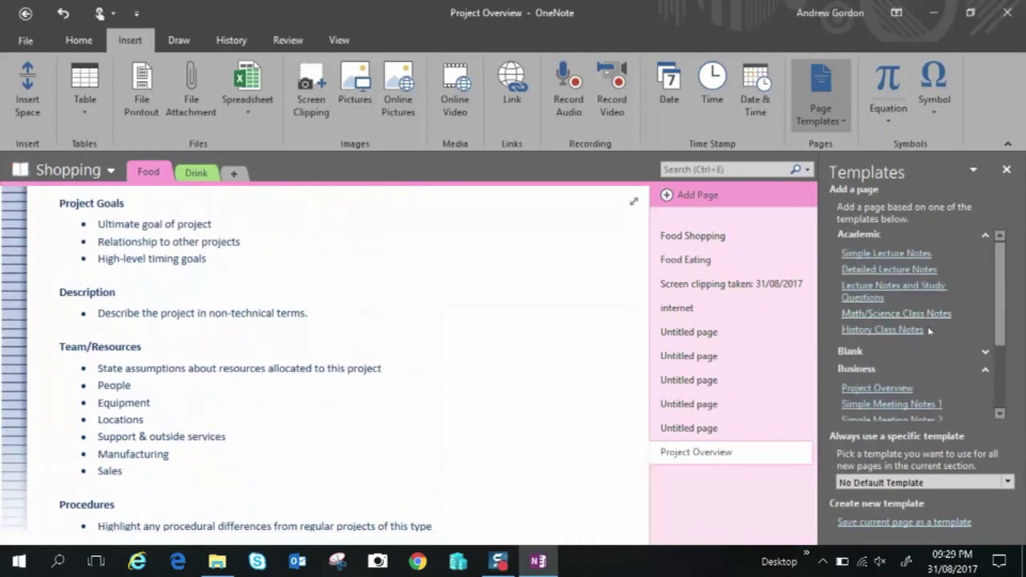
{"action": "scroll", "coordinate": [929, 330], "scroll_direction": "down", "scroll_amount": 2}
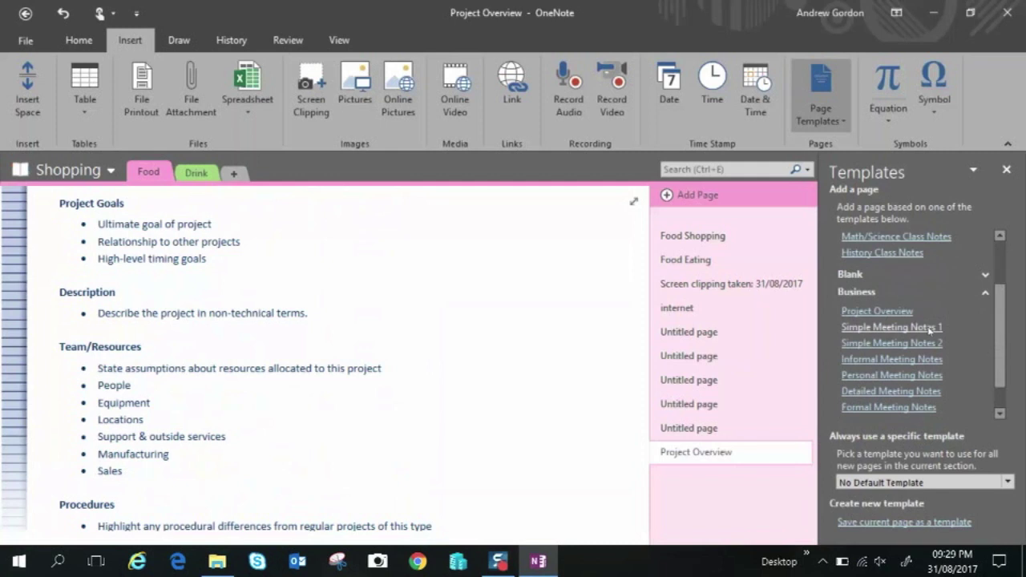
{"action": "left_click", "coordinate": [1005, 169]}
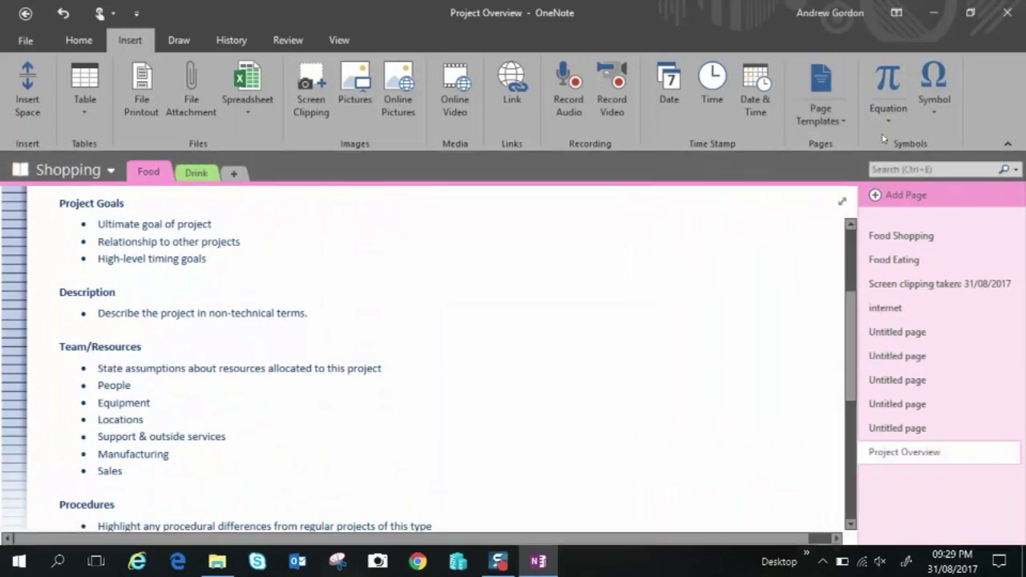
Insert a blank equation placeholder in the body of the third untitled page below internet
{"action": "left_click", "coordinate": [914, 380]}
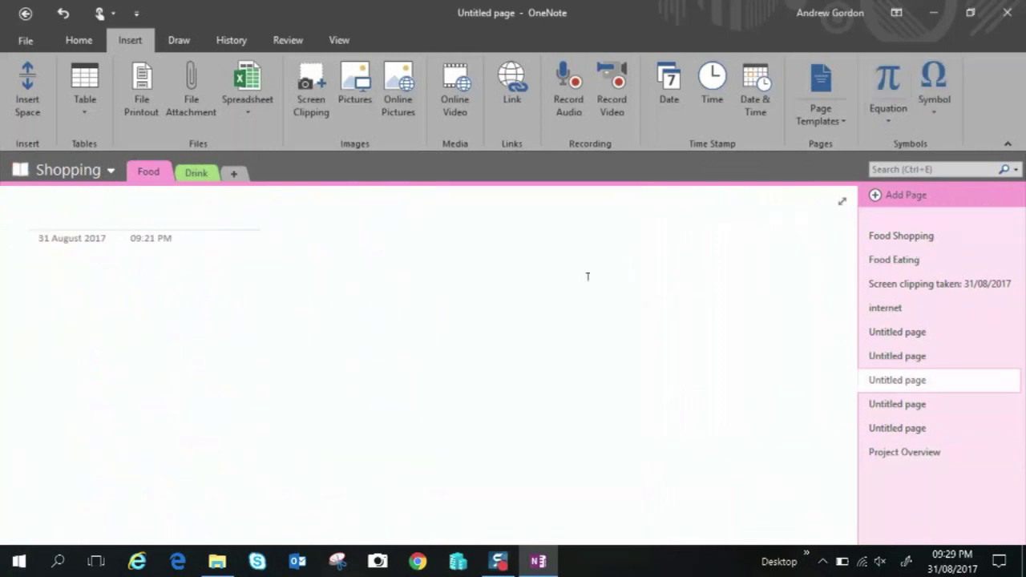
{"action": "key", "text": "Return"}
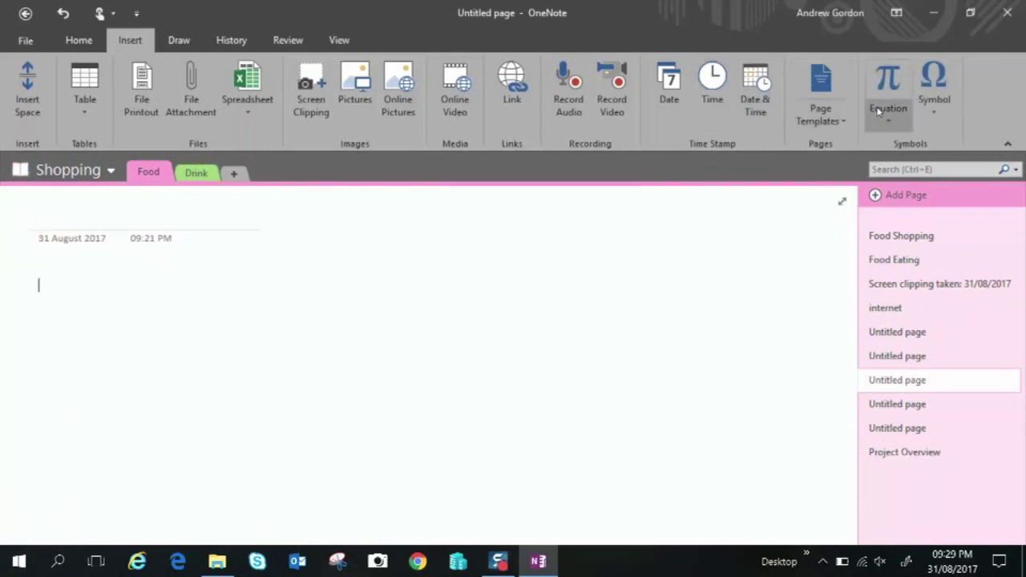
{"action": "left_click", "coordinate": [888, 80]}
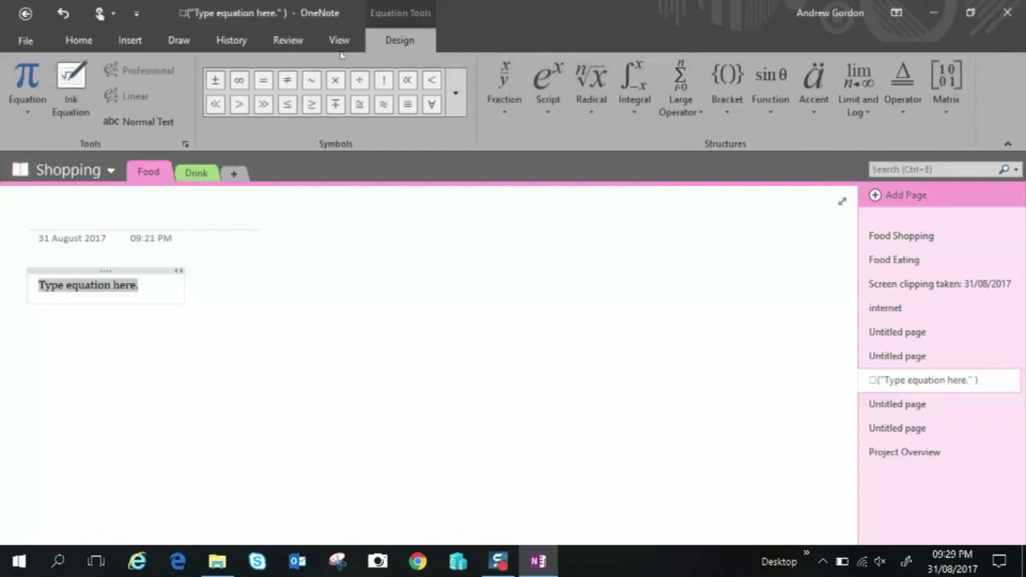
On the untitled page directly below internet, browse the full symbol set and close it without inserting a symbol
{"action": "left_click", "coordinate": [132, 42]}
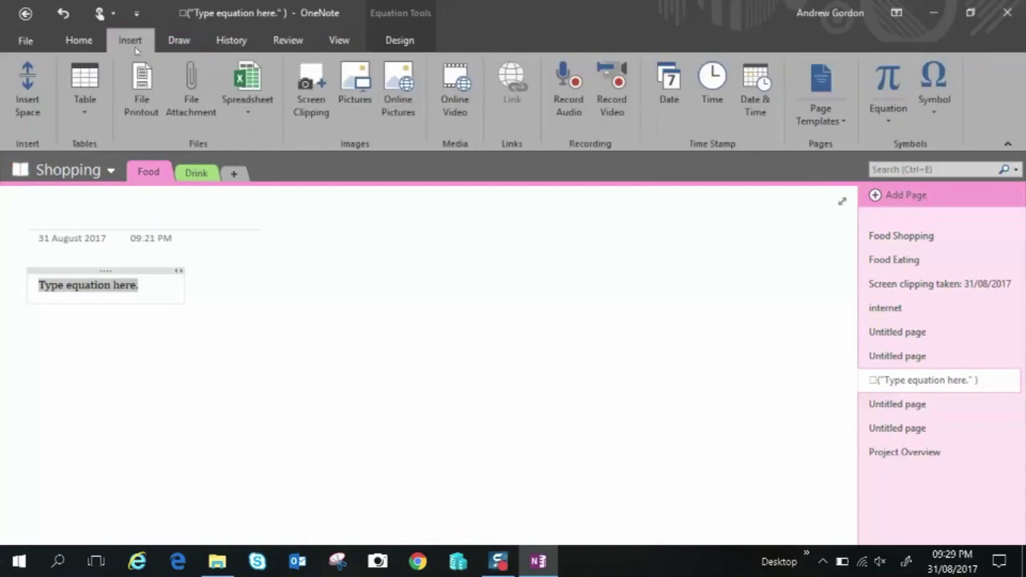
{"action": "left_click", "coordinate": [895, 334]}
{"action": "left_click", "coordinate": [934, 88]}
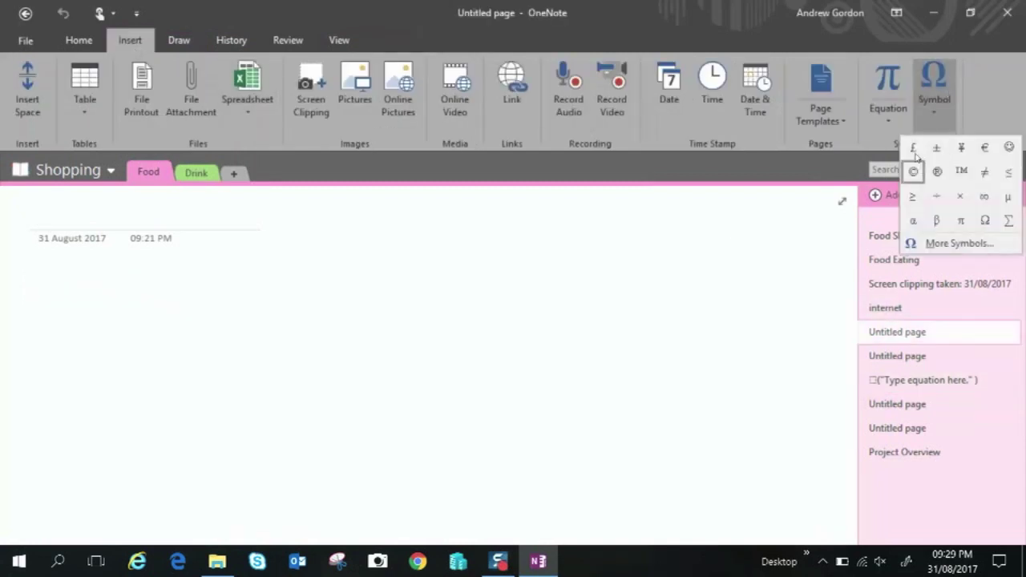
{"action": "left_click", "coordinate": [952, 245]}
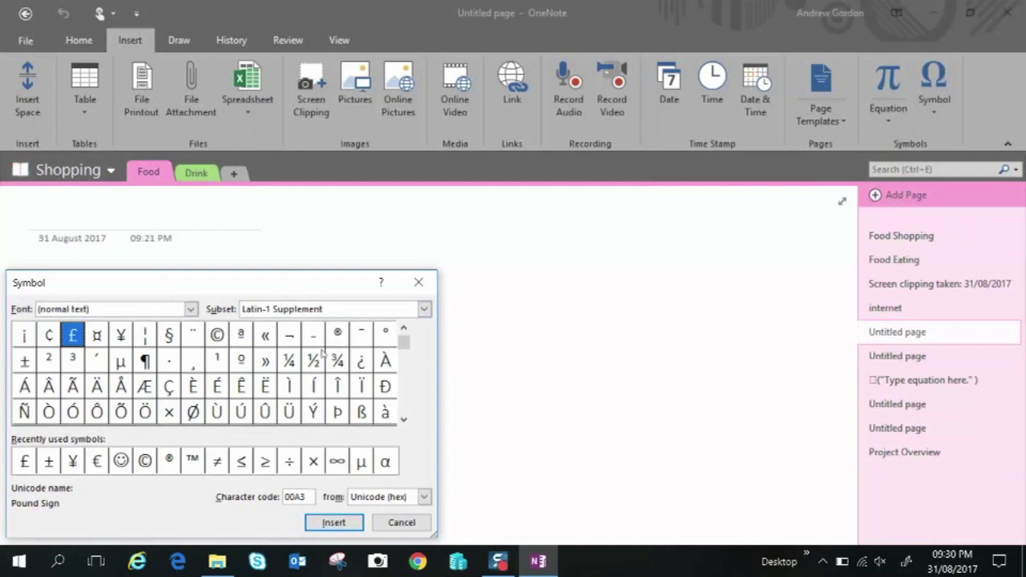
{"action": "left_click_drag", "start_coordinate": [403, 342], "coordinate": [403, 404]}
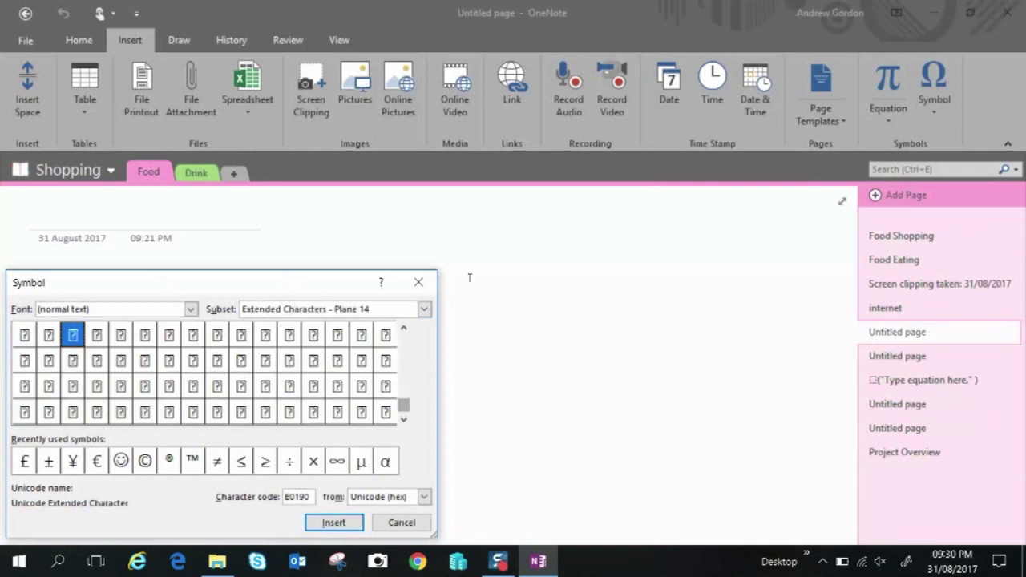
{"action": "left_click", "coordinate": [418, 283]}
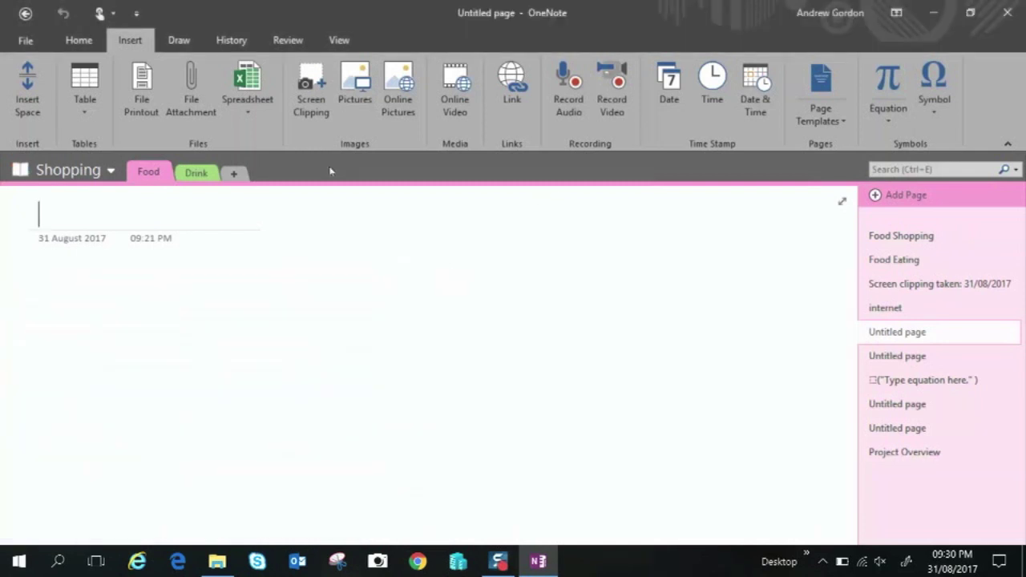
Draw a small open loop with the thin red pen and a larger arc with the green highlighter in the page body
{"action": "left_click", "coordinate": [183, 47]}
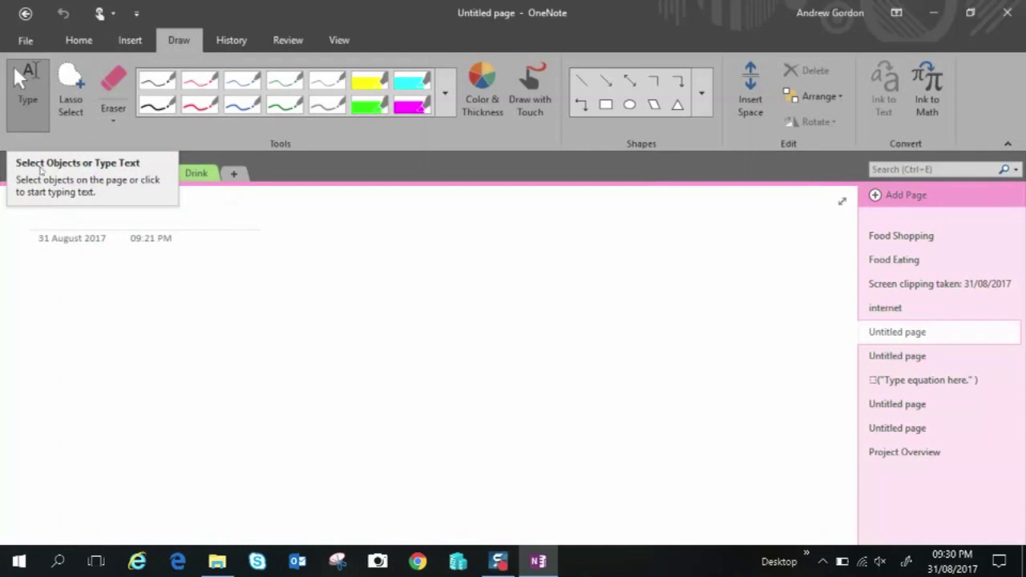
{"action": "key", "text": "Return"}
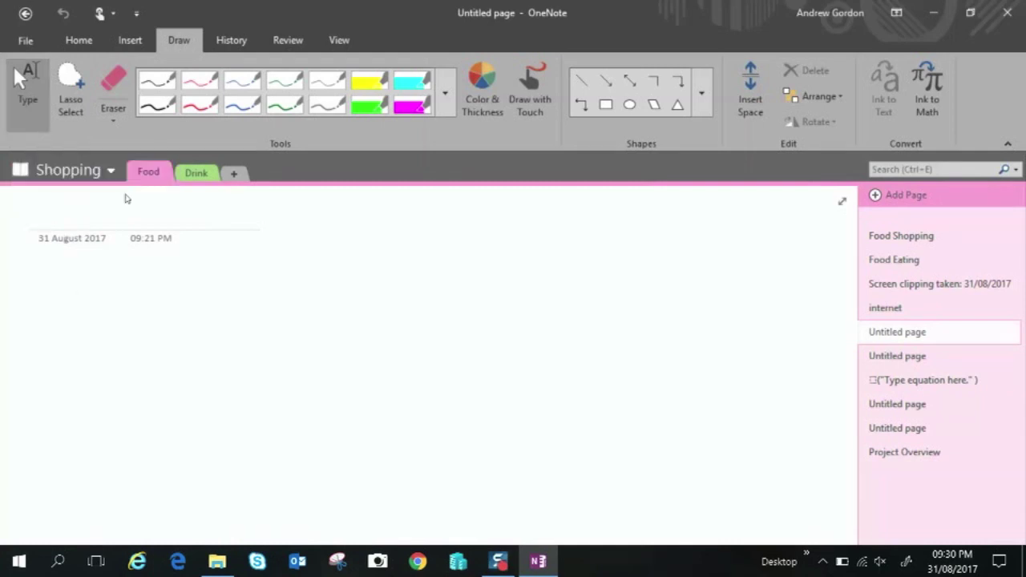
{"action": "left_click", "coordinate": [199, 80]}
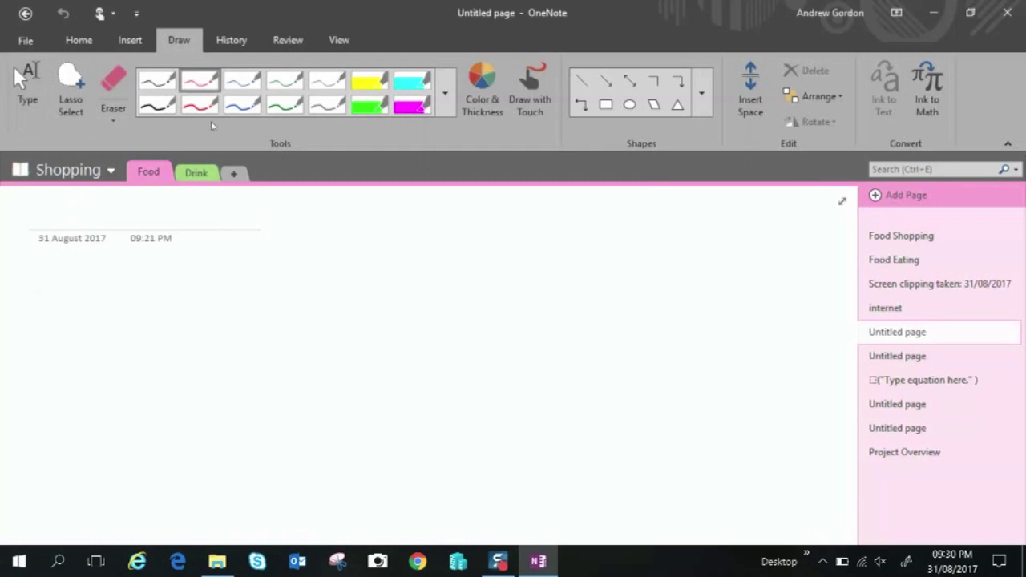
{"action": "mouse_move", "coordinate": [133, 303]}
{"action": "left_mouse_down"}
{"action": "mouse_move", "coordinate": [189, 311]}
{"action": "mouse_move", "coordinate": [131, 312]}
{"action": "left_mouse_up"}
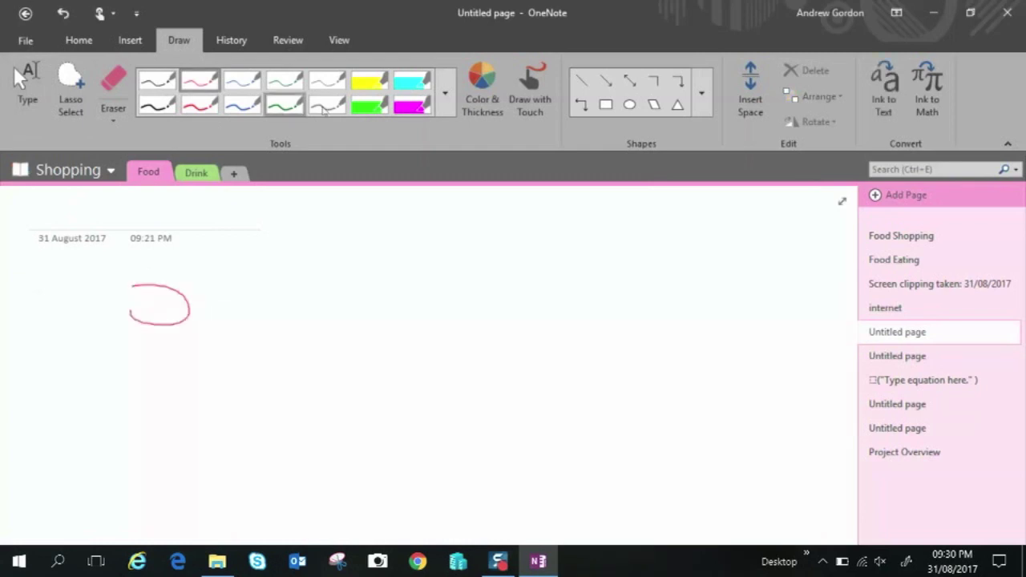
{"action": "left_click", "coordinate": [371, 105]}
{"action": "mouse_move", "coordinate": [316, 229]}
{"action": "left_mouse_down"}
{"action": "mouse_move", "coordinate": [361, 277]}
{"action": "mouse_move", "coordinate": [273, 305]}
{"action": "left_mouse_up"}
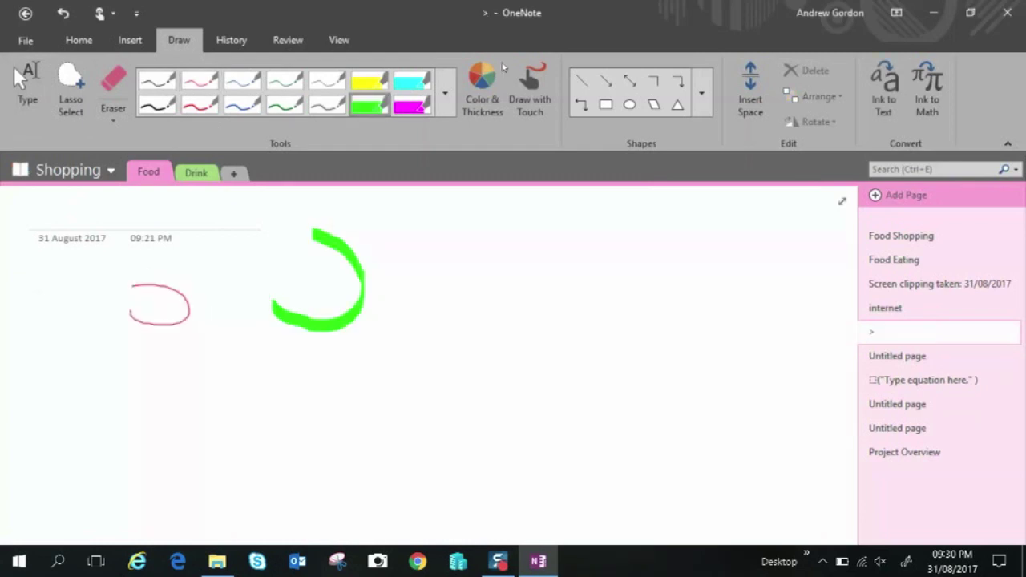
Look over the ink color and thickness options without changing them, and draw a green L-shaped double-headed arrow beside the highlighter arc
{"action": "left_click", "coordinate": [485, 113]}
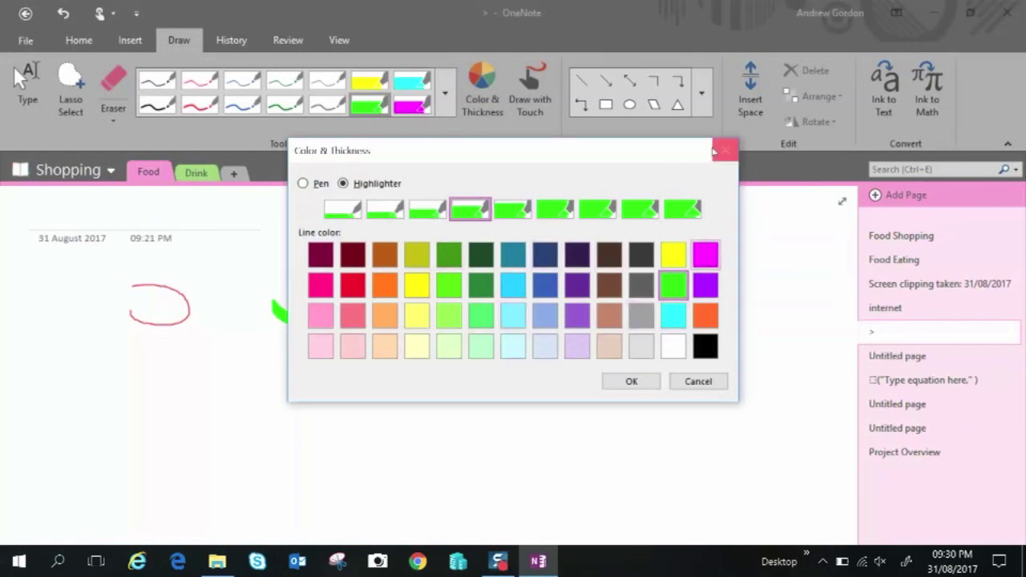
{"action": "left_click", "coordinate": [724, 149]}
{"action": "left_click", "coordinate": [581, 104]}
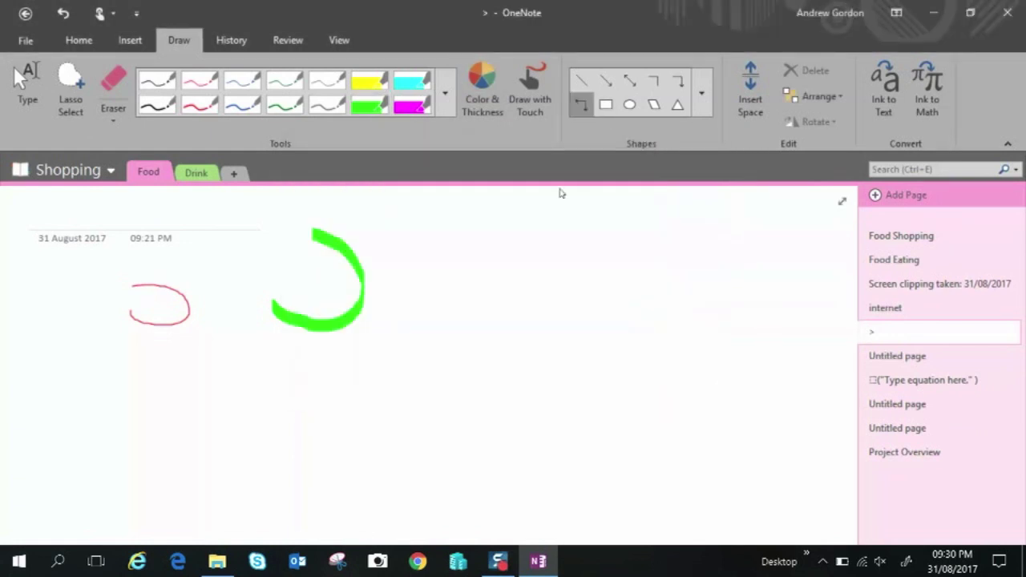
{"action": "mouse_move", "coordinate": [558, 216]}
{"action": "left_mouse_down"}
{"action": "mouse_move", "coordinate": [625, 280]}
{"action": "mouse_move", "coordinate": [639, 278]}
{"action": "left_mouse_up"}
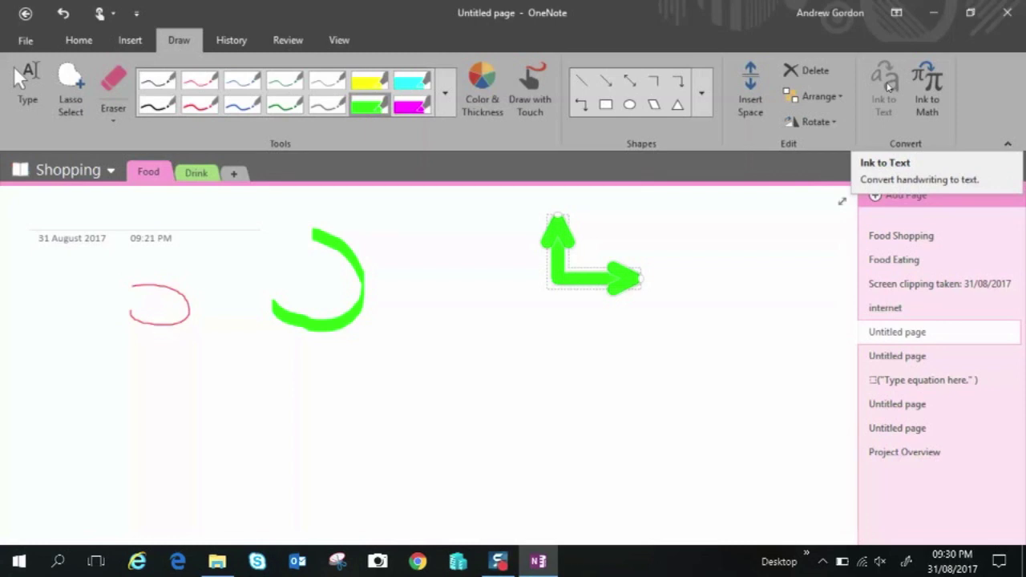
{"action": "left_click", "coordinate": [793, 251]}
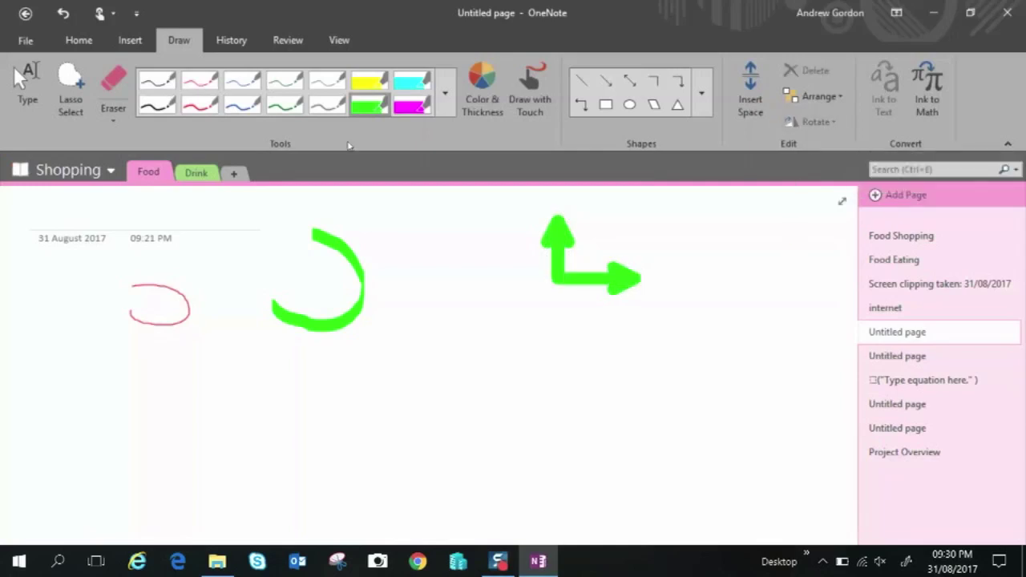
Look at the Shopping notebook's recycle bin, return to the page, and check the recycle bin options without choosing any
{"action": "left_click", "coordinate": [231, 40]}
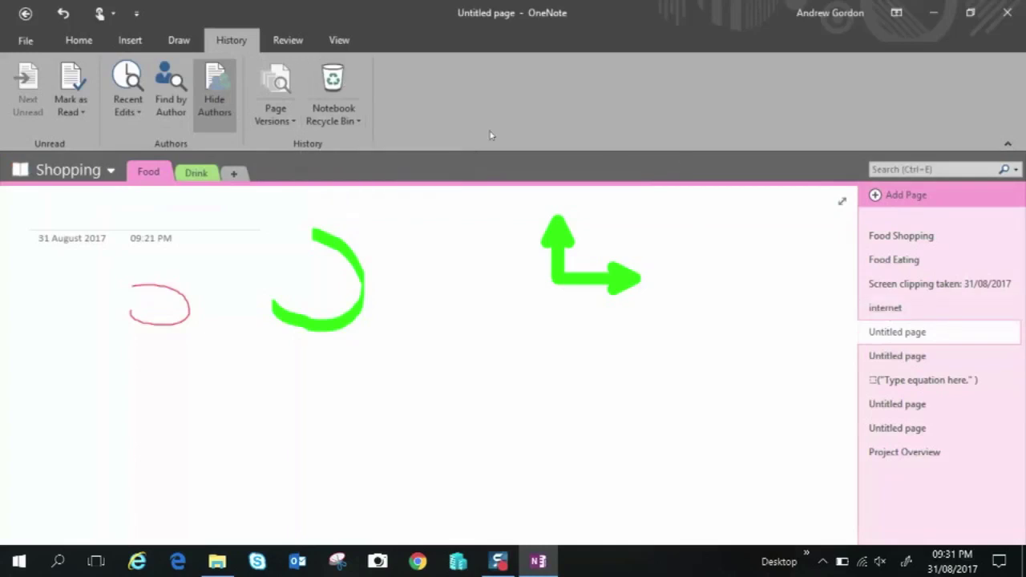
{"action": "left_click", "coordinate": [332, 80]}
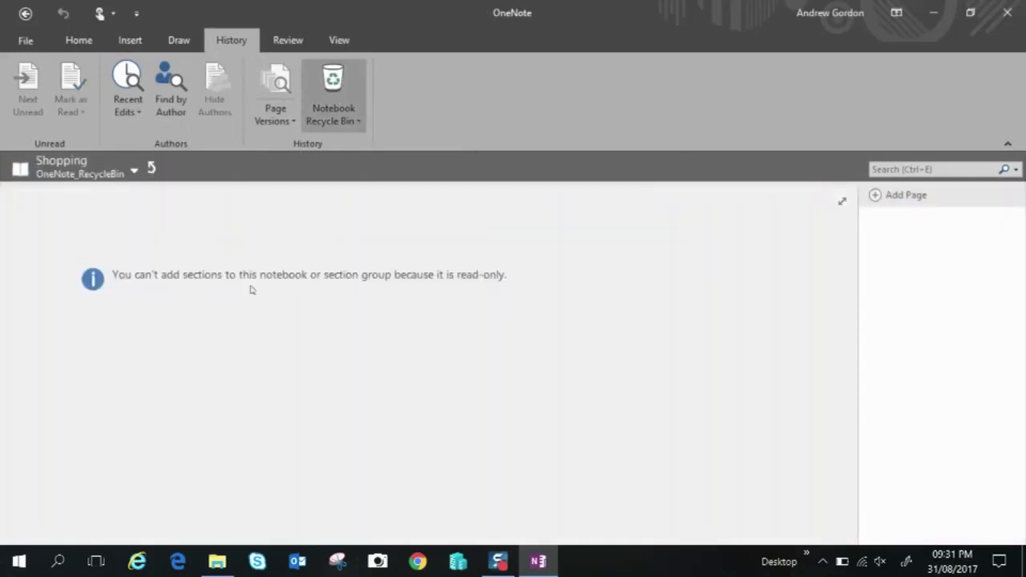
{"action": "left_click", "coordinate": [335, 80]}
{"action": "left_click", "coordinate": [335, 80]}
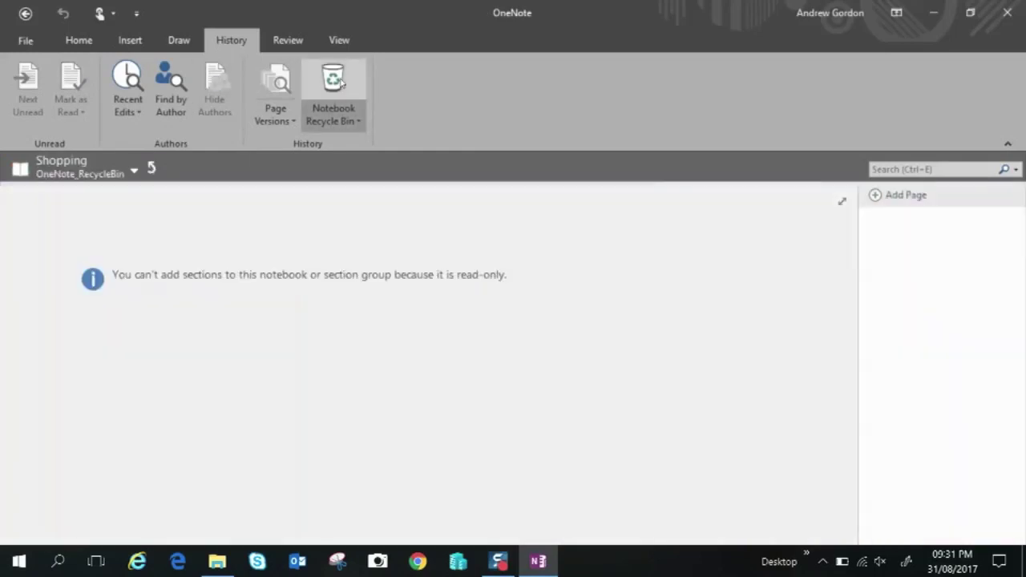
{"action": "left_click", "coordinate": [335, 80]}
{"action": "left_click", "coordinate": [356, 122]}
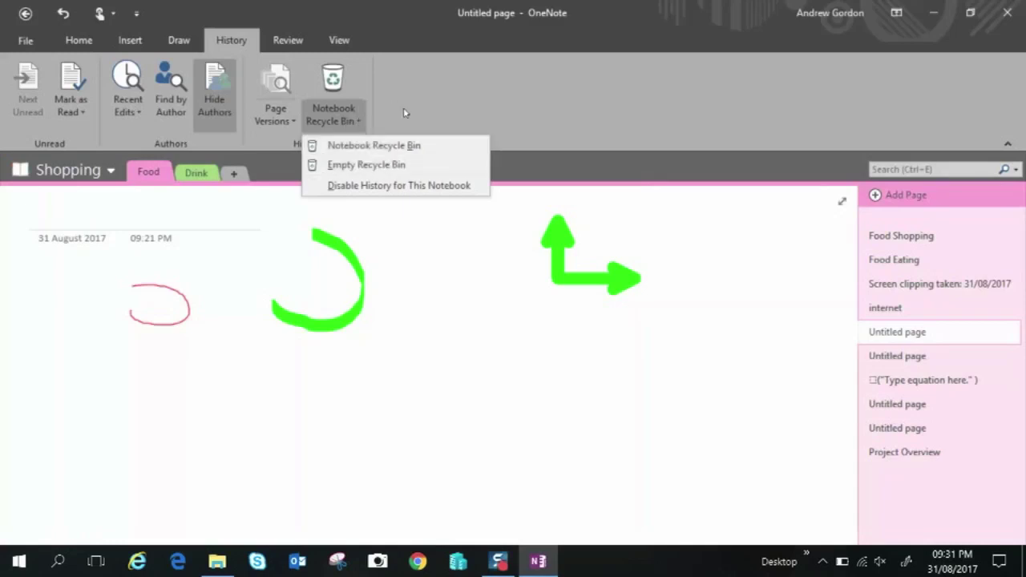
{"action": "left_click", "coordinate": [404, 113]}
Examine the password protection options for the Food section and back out of setting a password
{"action": "left_click", "coordinate": [282, 40]}
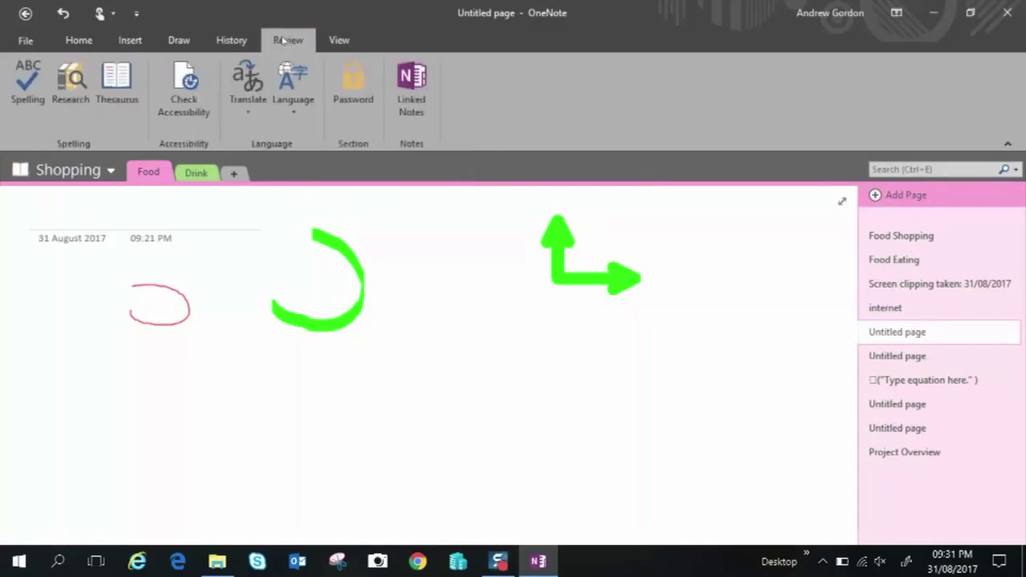
{"action": "left_click", "coordinate": [248, 38]}
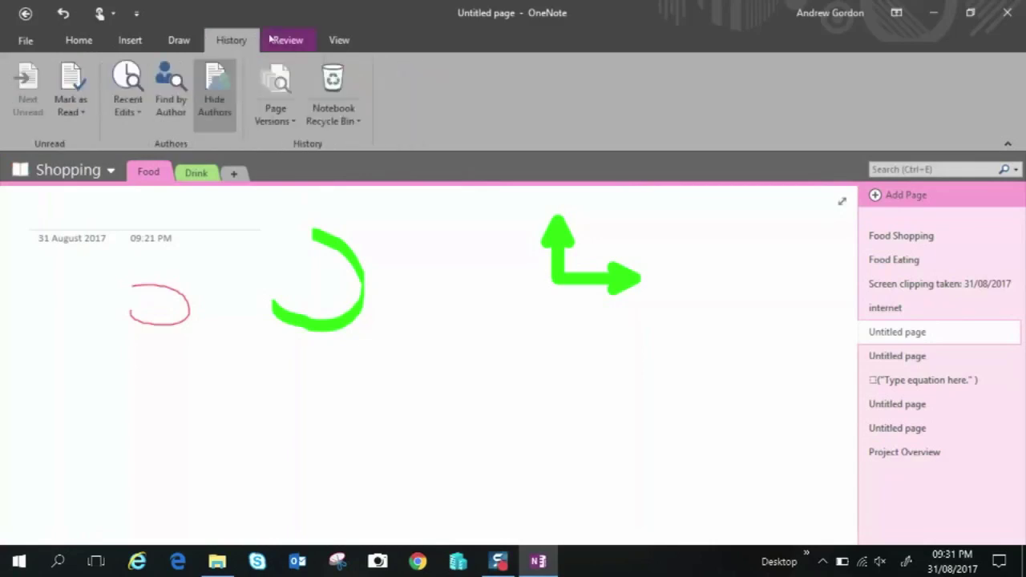
{"action": "left_click", "coordinate": [273, 39]}
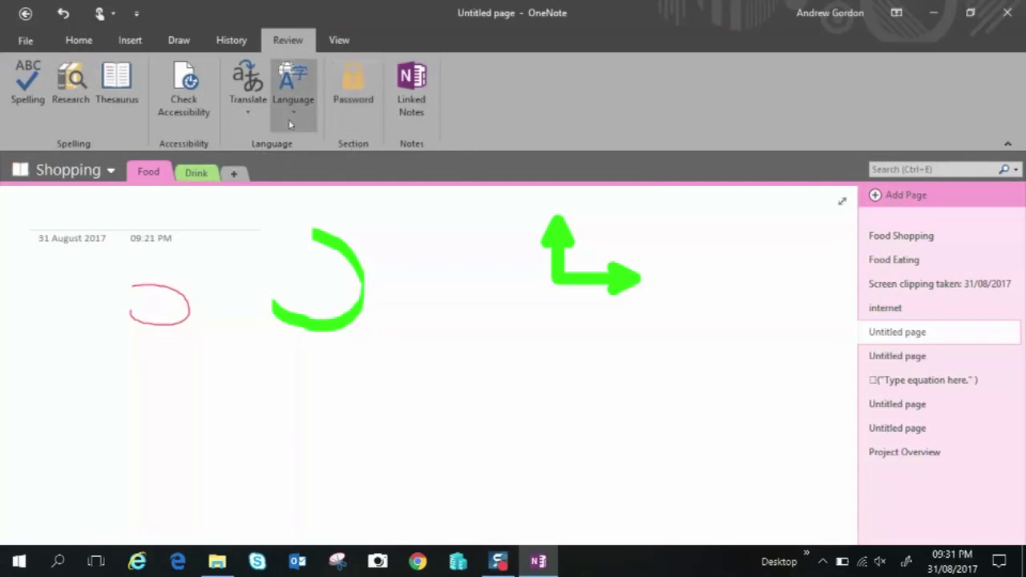
{"action": "left_click", "coordinate": [357, 118]}
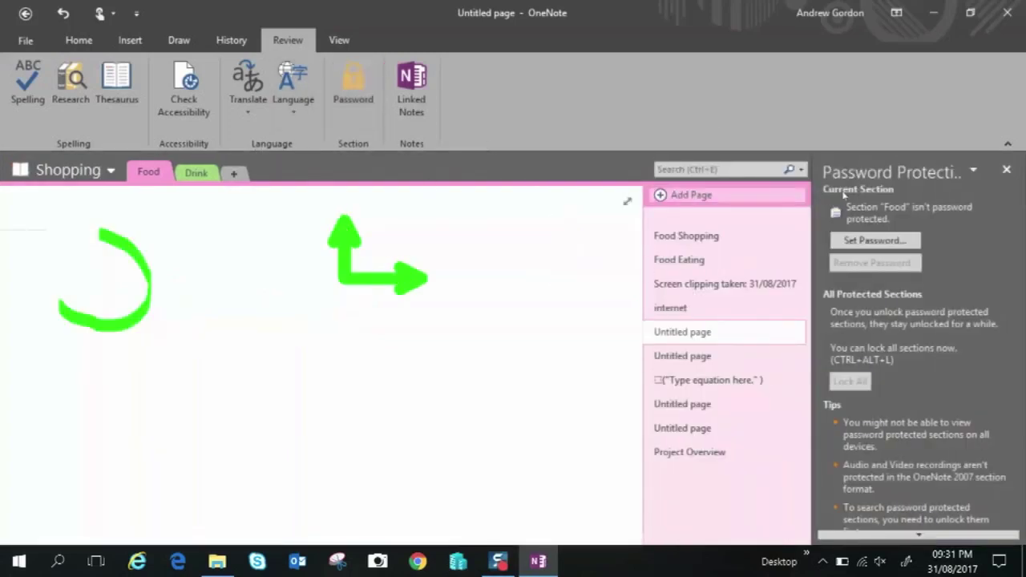
{"action": "left_click", "coordinate": [886, 247]}
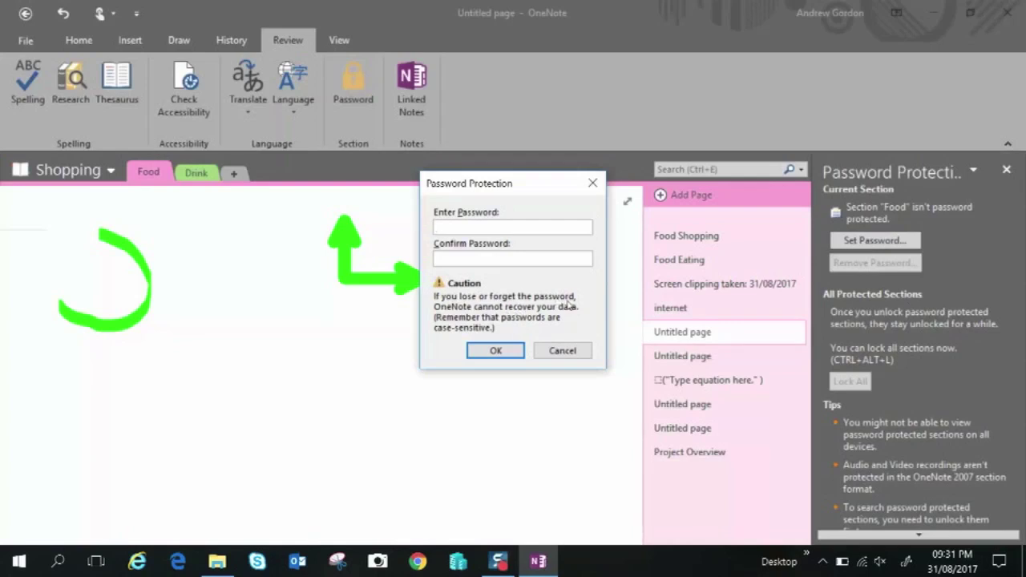
{"action": "left_click", "coordinate": [582, 353]}
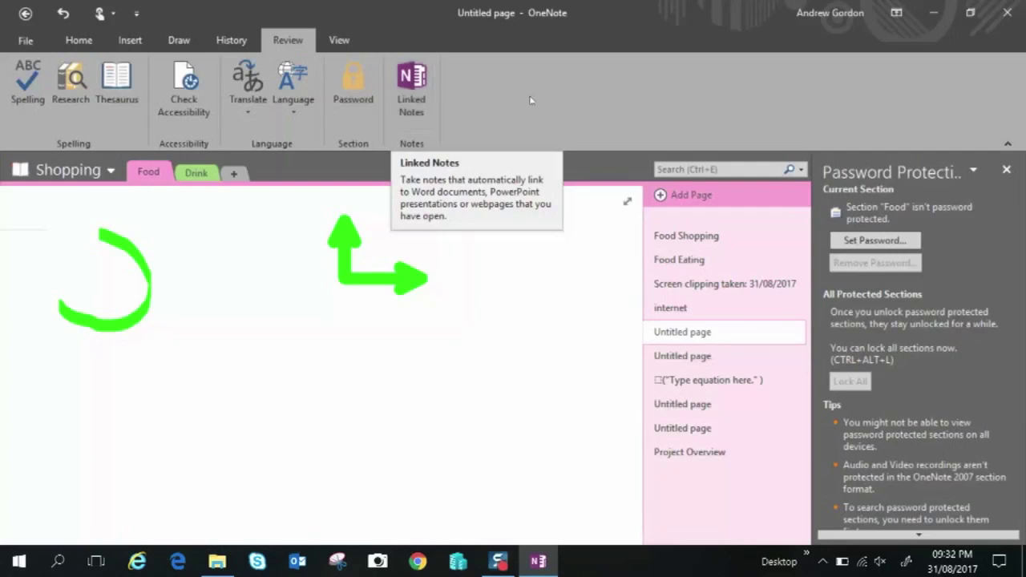
Give the page with the drawings a pale blue background in normal view, and close the password protection pane
{"action": "left_click", "coordinate": [340, 40]}
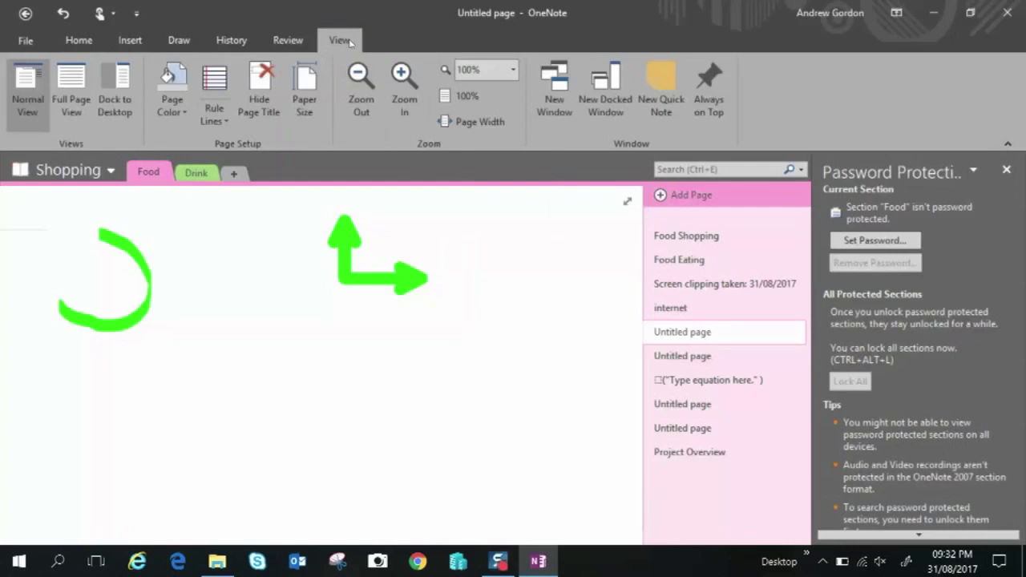
{"action": "left_click", "coordinate": [27, 95]}
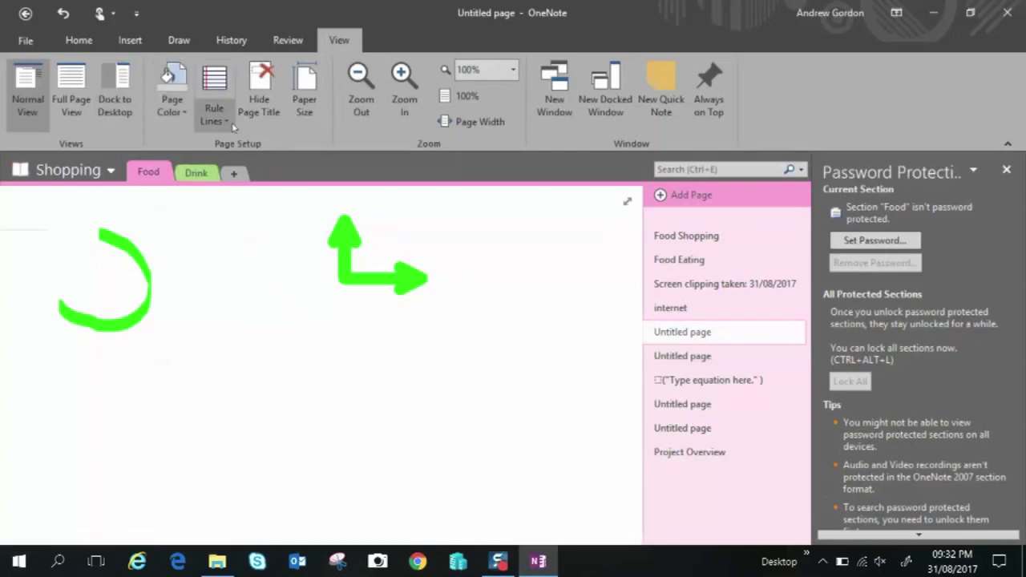
{"action": "left_click", "coordinate": [173, 112]}
{"action": "left_click", "coordinate": [205, 190]}
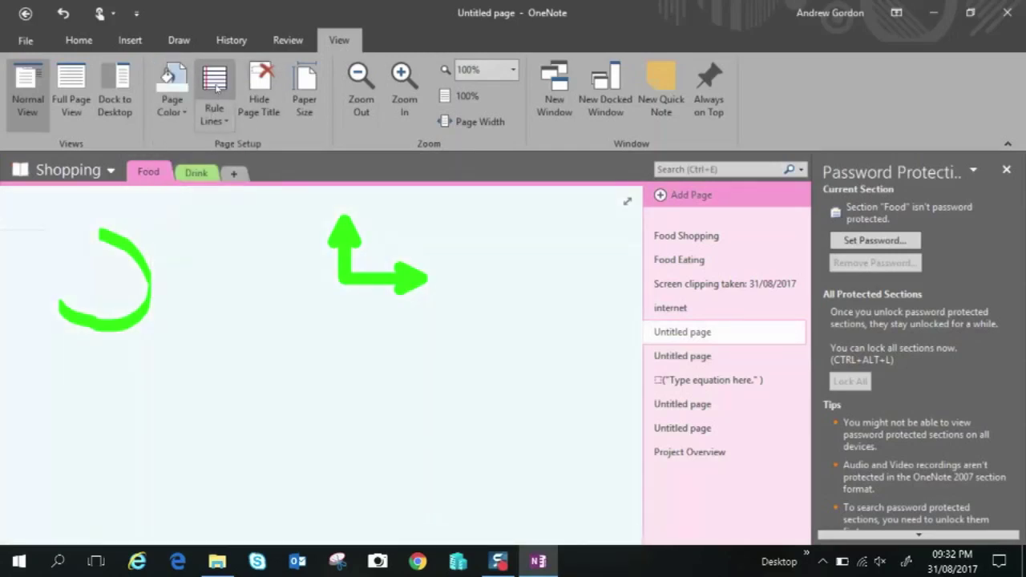
{"action": "left_click", "coordinate": [1006, 170]}
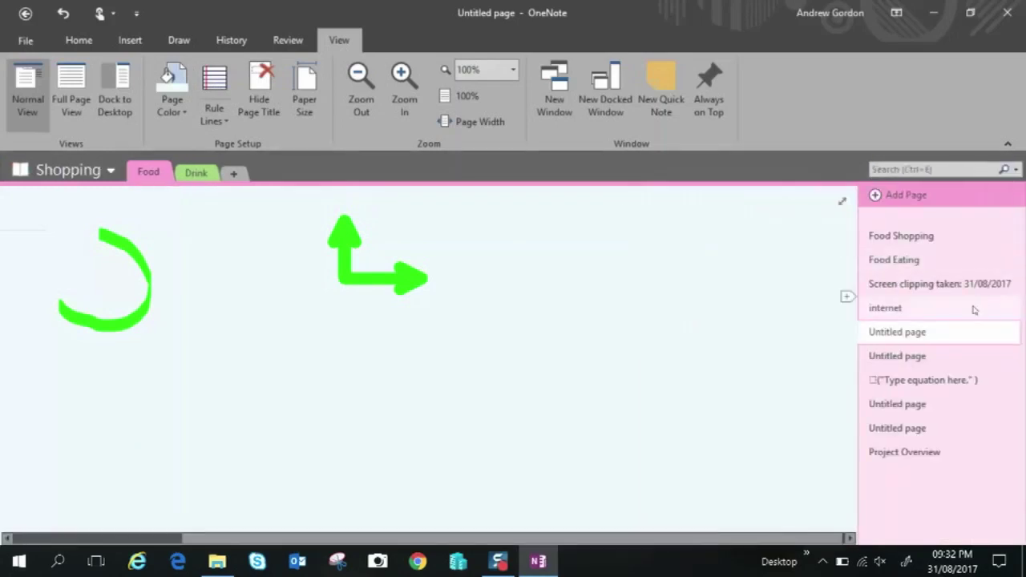
Apply the third rule-line style, with a red margin line, to the second untitled page below internet
{"action": "left_click", "coordinate": [939, 365]}
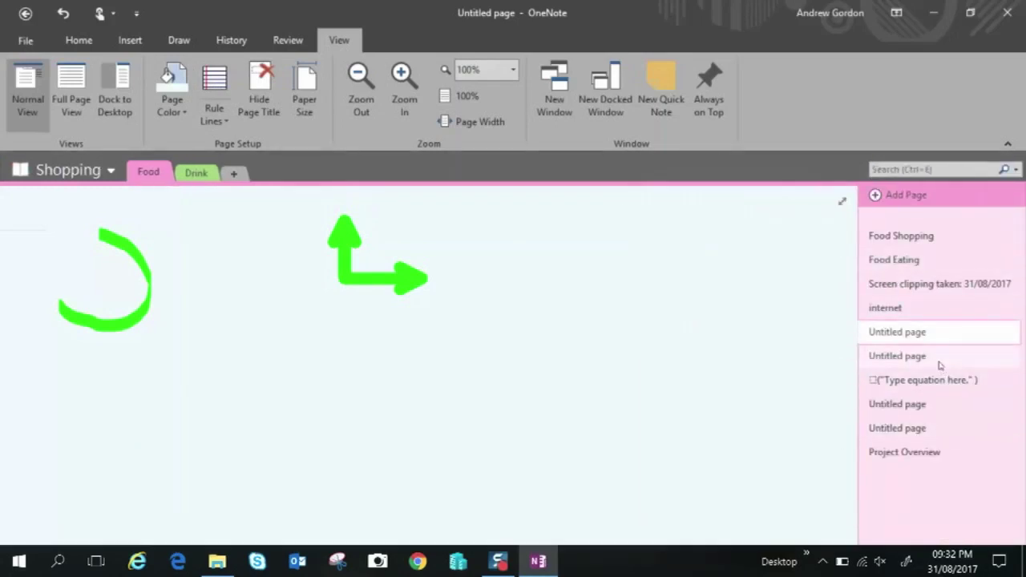
{"action": "left_click", "coordinate": [218, 116]}
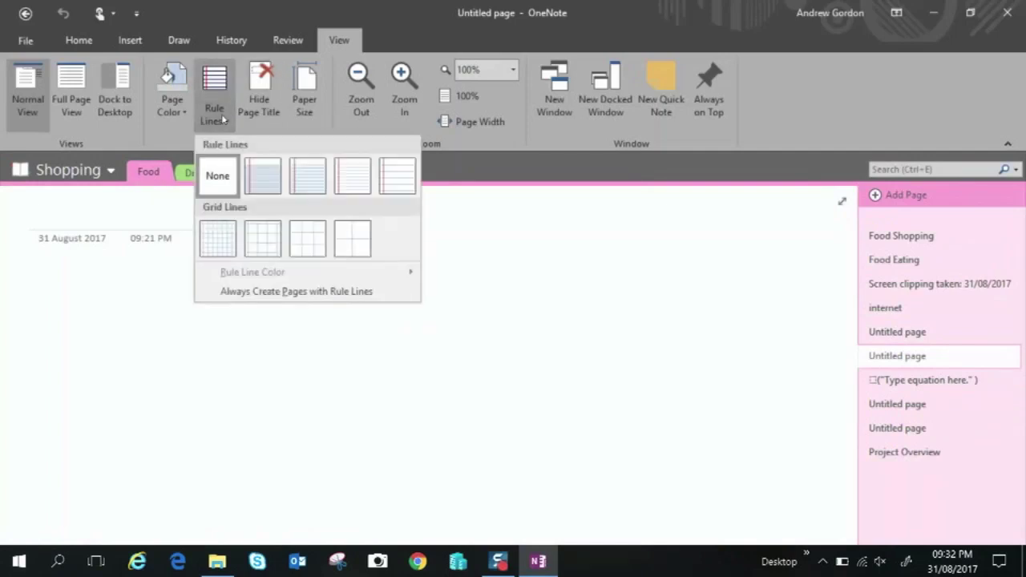
{"action": "left_click", "coordinate": [352, 177]}
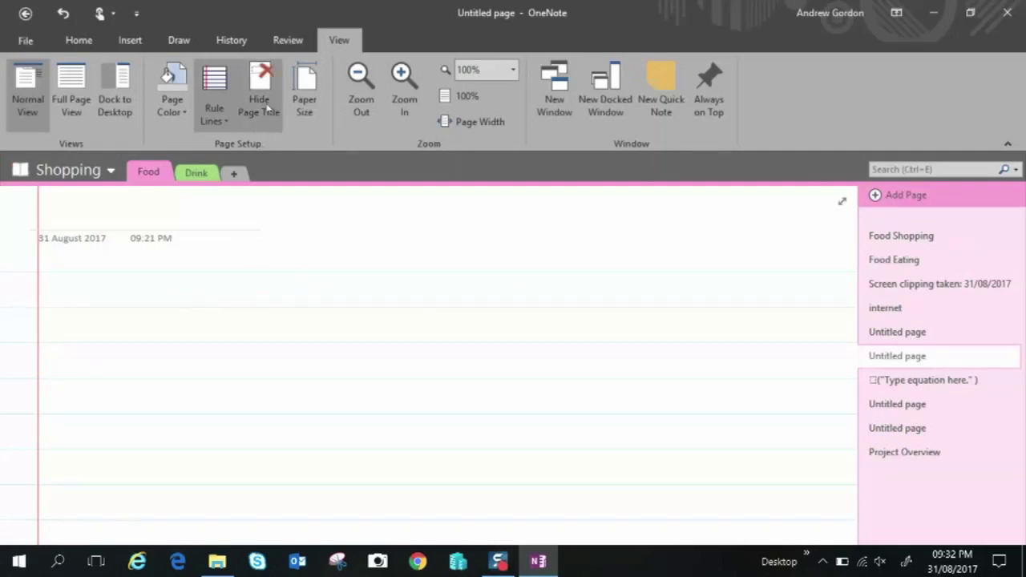
{"action": "left_click", "coordinate": [141, 207]}
{"action": "type", "text": "ter"}
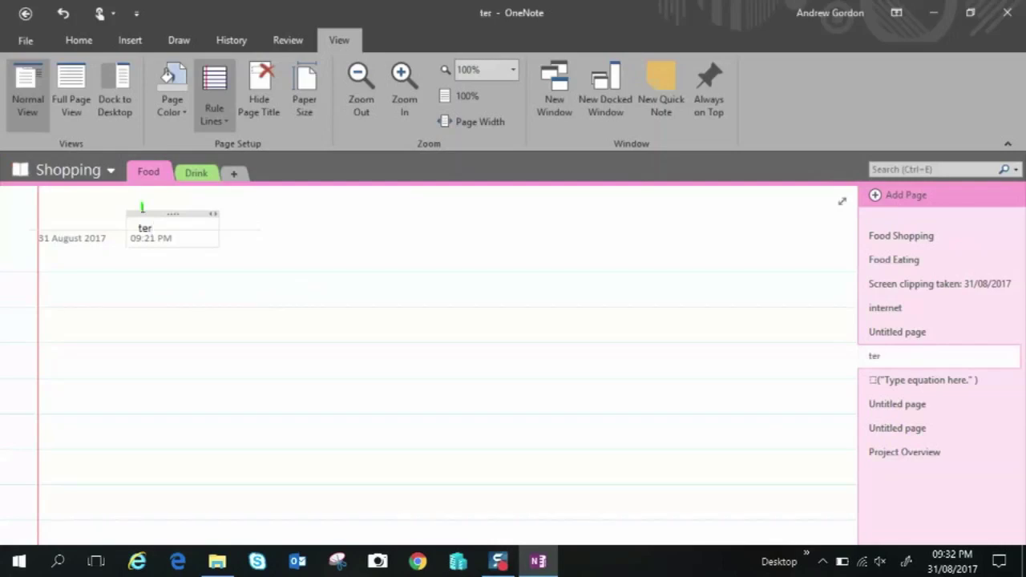
{"action": "left_click", "coordinate": [193, 211]}
{"action": "key", "text": "BackSpace"}
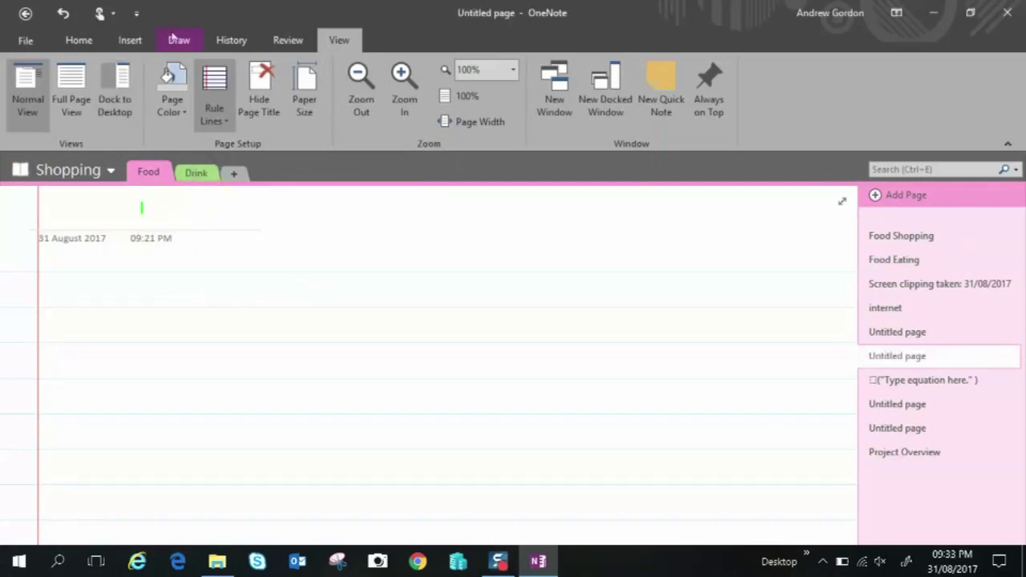
Switch from the highlighter back to text entry and title the ruled page "hello"
{"action": "left_click", "coordinate": [170, 36]}
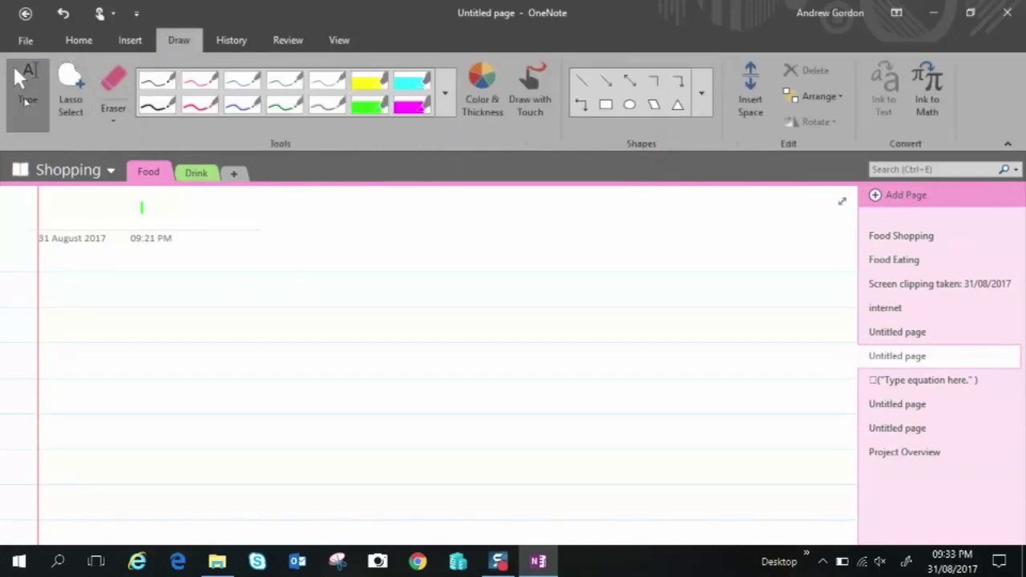
{"action": "left_click", "coordinate": [287, 40]}
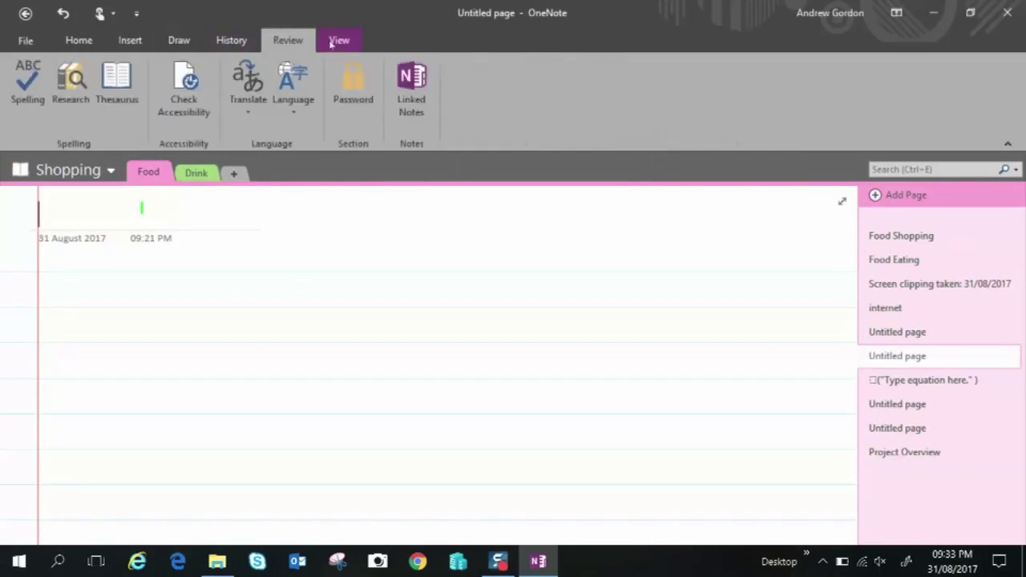
{"action": "left_click", "coordinate": [337, 42]}
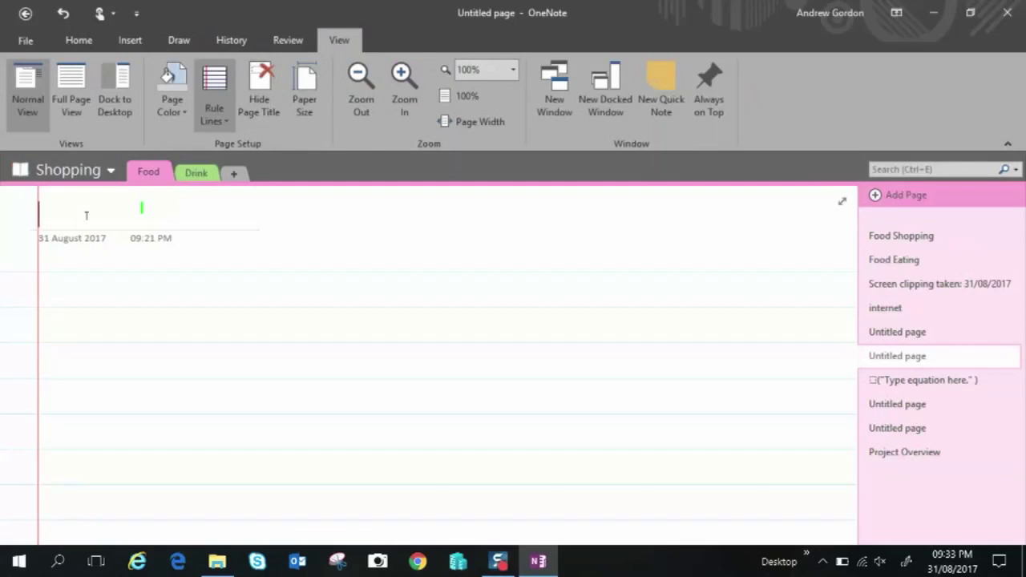
{"action": "type", "text": "hello"}
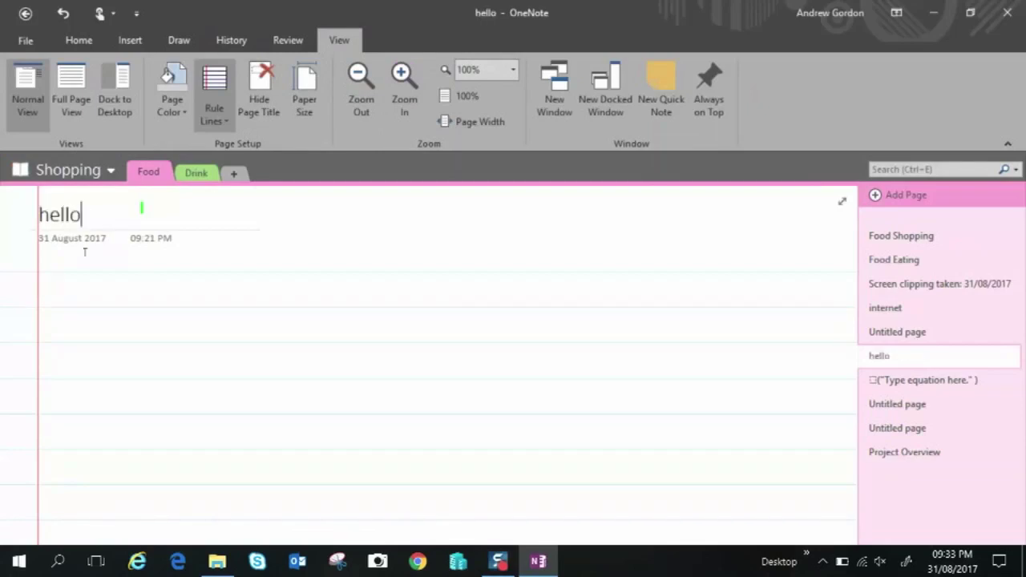
Remove the title, date and time from the ruled page and accept their deletion
{"action": "left_click", "coordinate": [271, 112]}
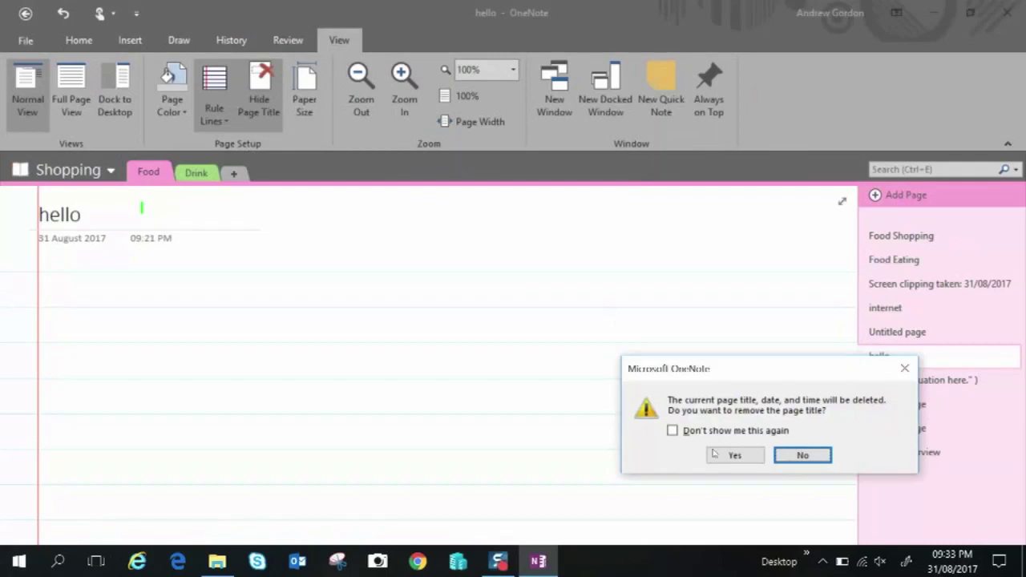
{"action": "left_click", "coordinate": [737, 456]}
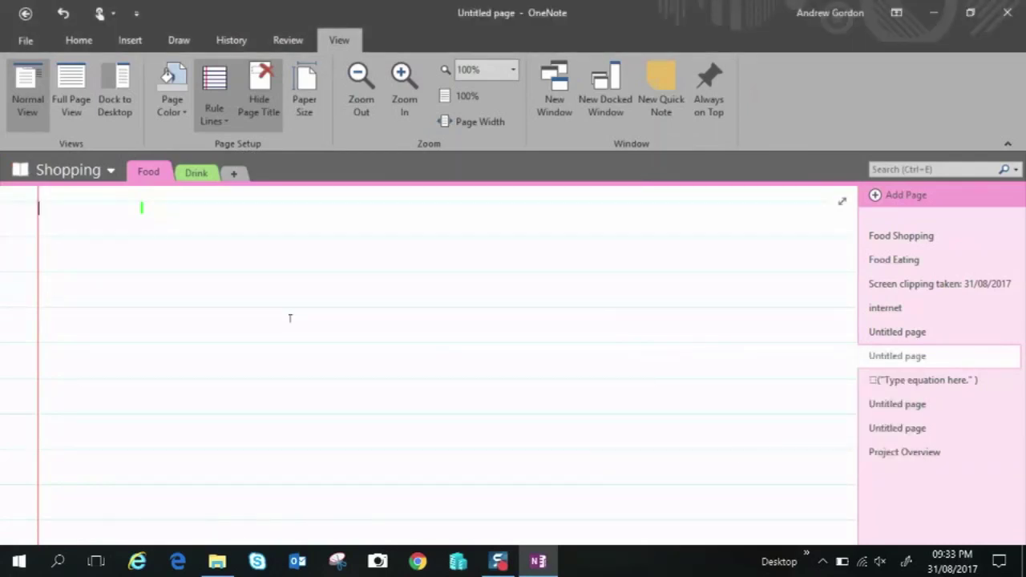
{"action": "left_click", "coordinate": [312, 226]}
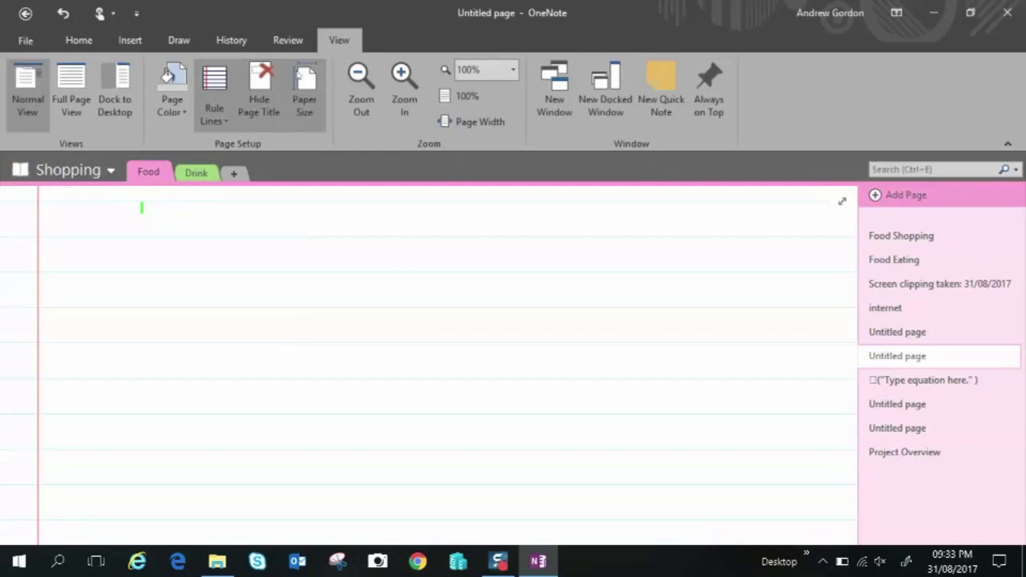
Look at the paper size settings and add the text "cxvcvcx" near the start of the ruled page
{"action": "left_click", "coordinate": [305, 92]}
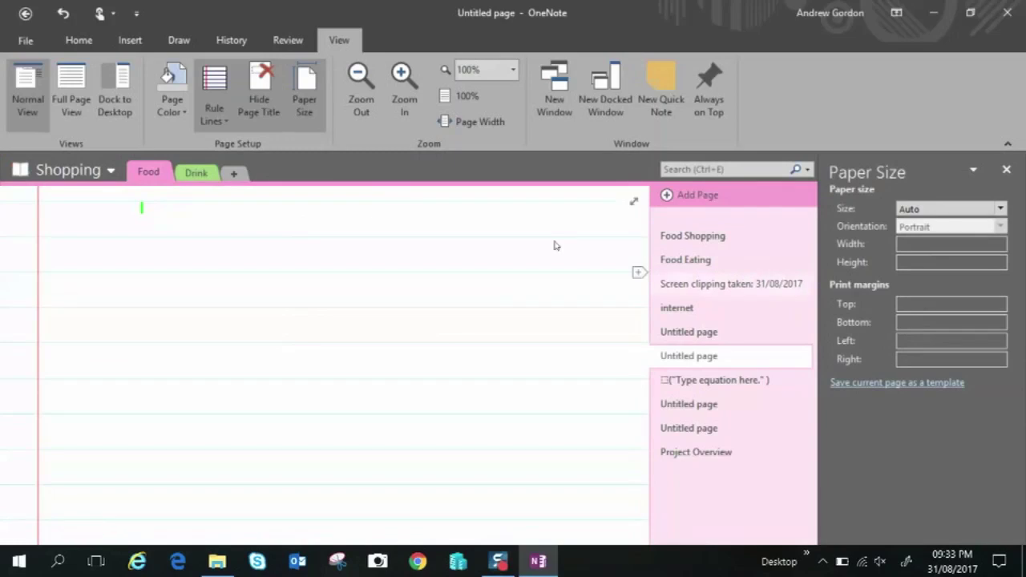
{"action": "left_click", "coordinate": [305, 92]}
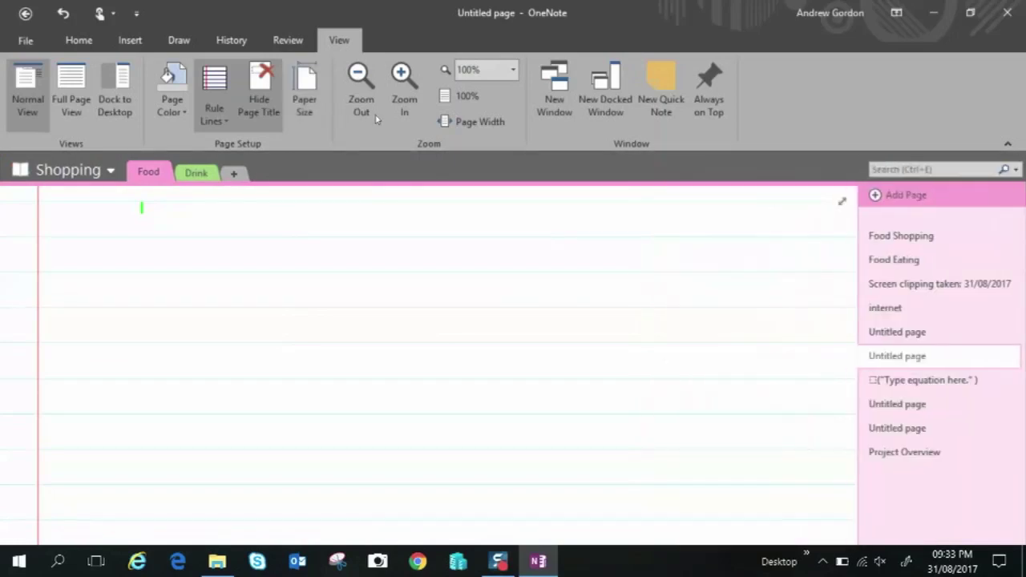
{"action": "left_click", "coordinate": [307, 225]}
{"action": "type", "text": "cxvcvcx"}
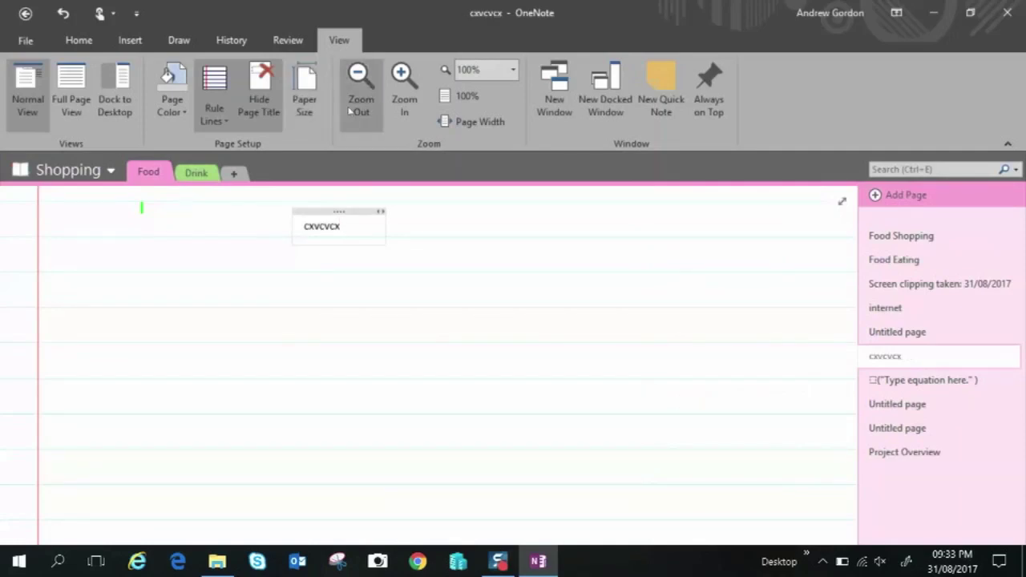
Zoom the ruled page out to 51% and in to 244%, and set the zoom level back to 100%
{"action": "left_click", "coordinate": [352, 104]}
{"action": "left_click", "coordinate": [351, 109]}
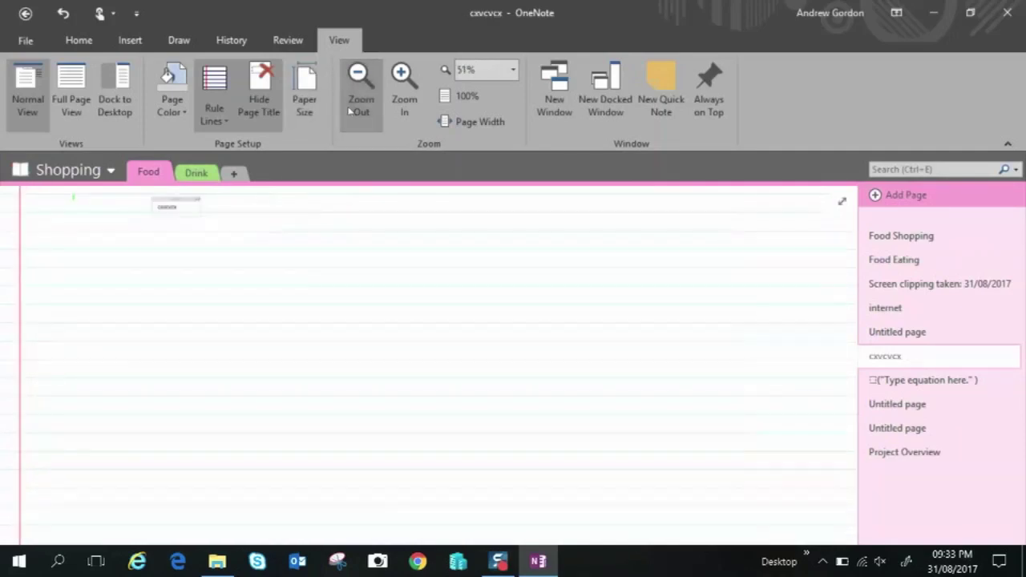
{"action": "left_click", "coordinate": [404, 88]}
{"action": "left_click", "coordinate": [405, 88]}
{"action": "left_click", "coordinate": [407, 95]}
{"action": "left_click", "coordinate": [408, 96]}
{"action": "left_click", "coordinate": [407, 96]}
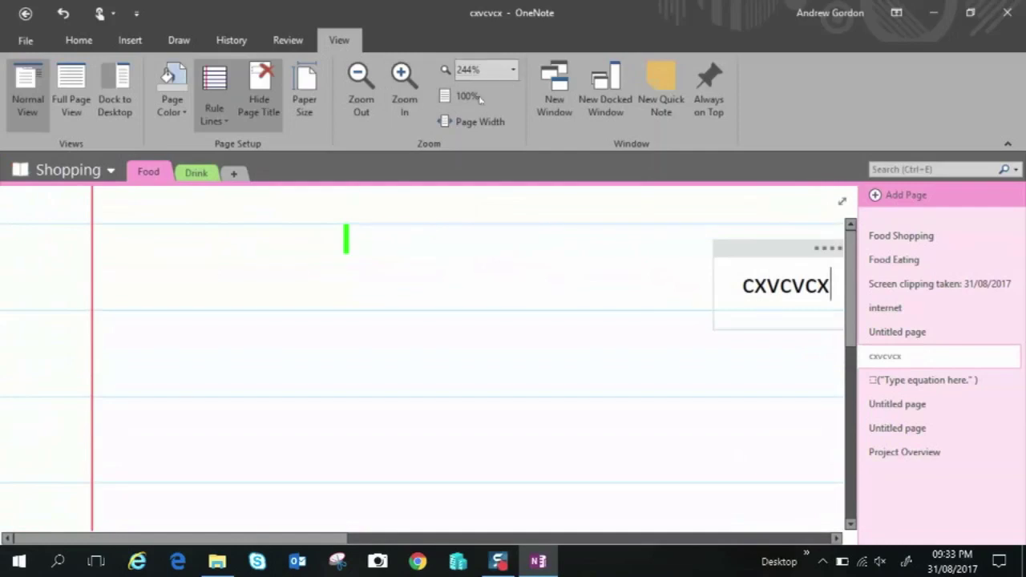
{"action": "left_click", "coordinate": [497, 73]}
{"action": "type", "text": "100"}
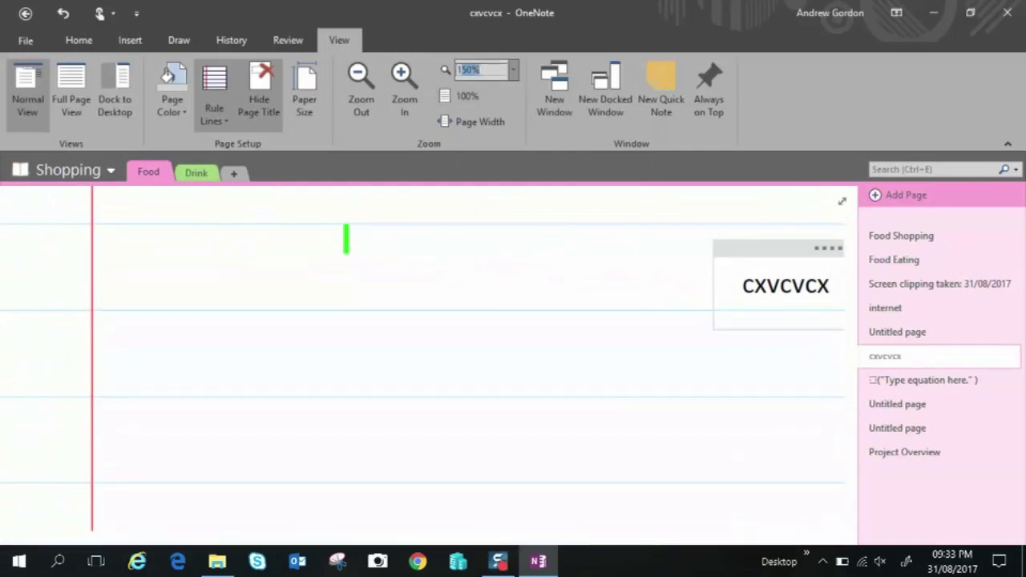
{"action": "key", "text": "Return"}
{"action": "left_click", "coordinate": [500, 225]}
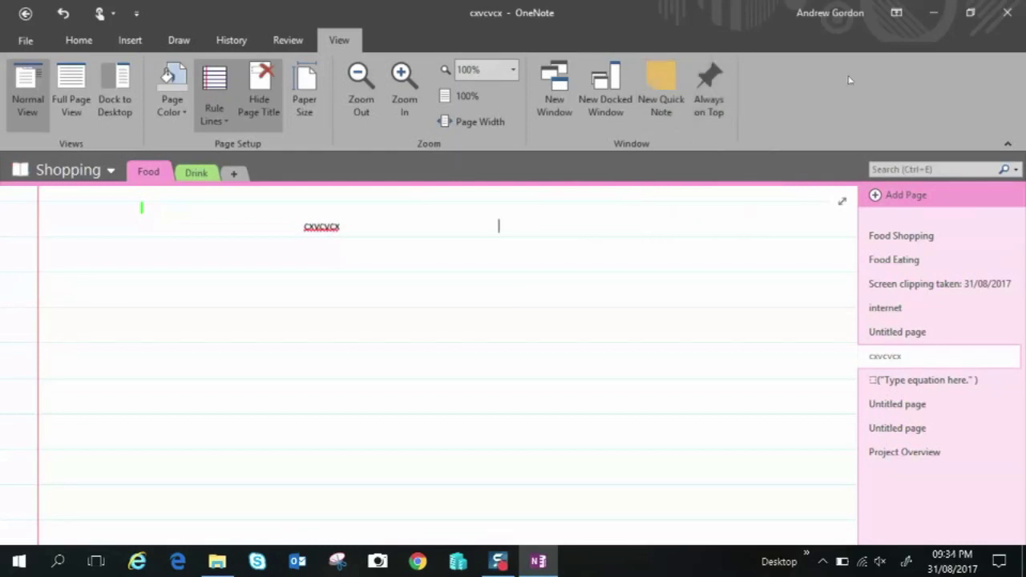
Add the Eraser drawing tool to the Quick Access Toolbar
{"action": "left_click", "coordinate": [86, 45]}
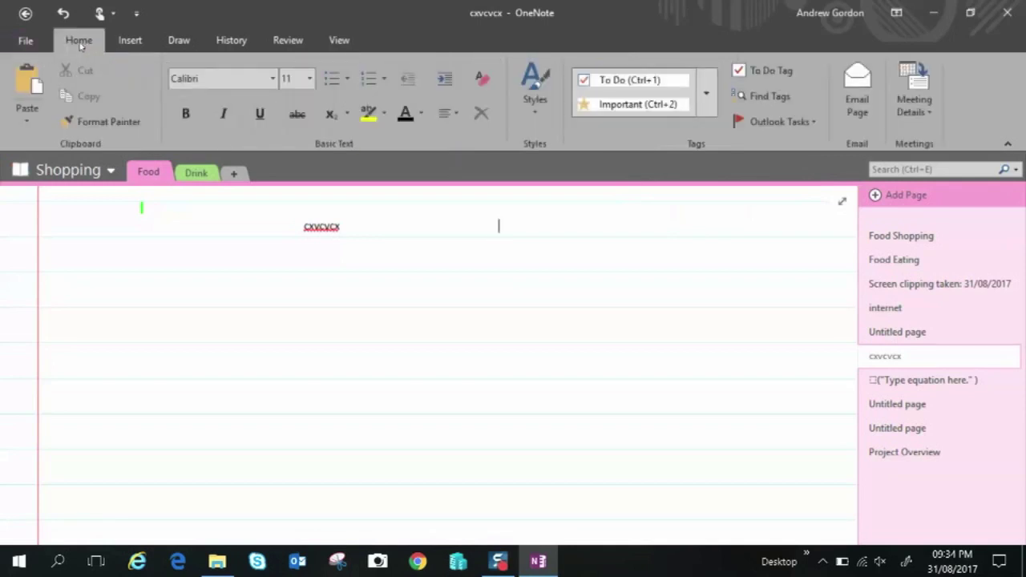
{"action": "left_click", "coordinate": [133, 48]}
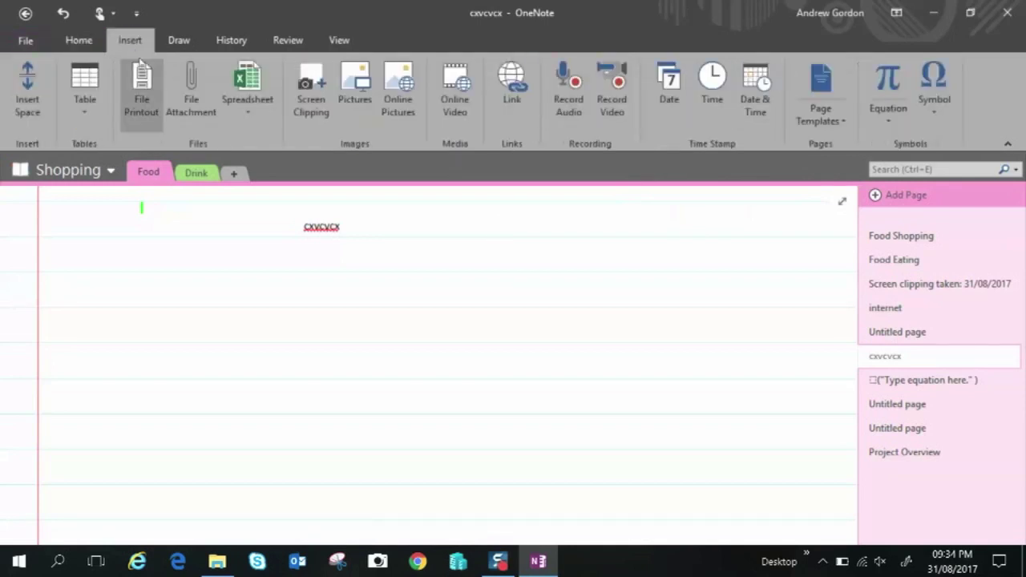
{"action": "left_click", "coordinate": [179, 40]}
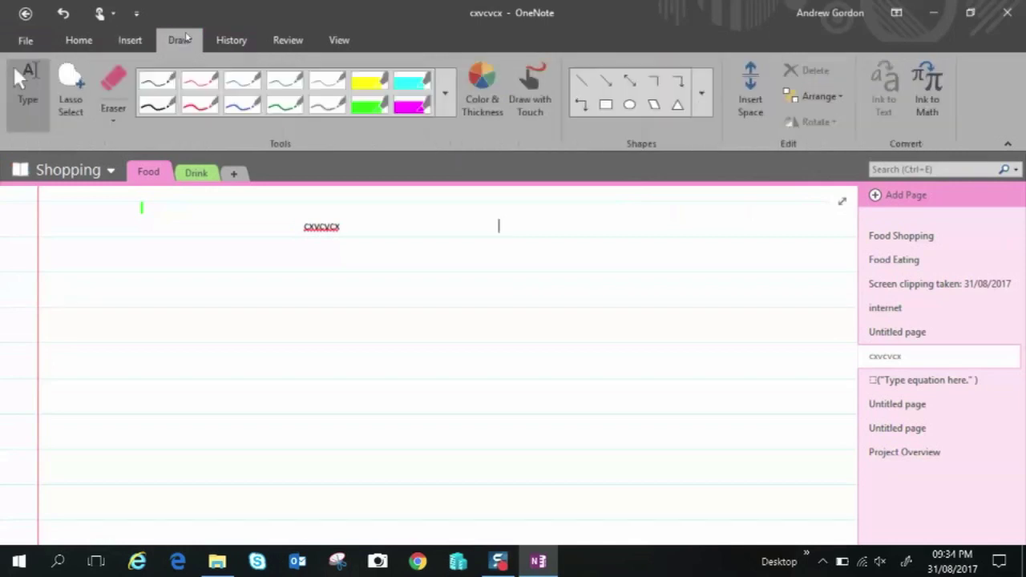
{"action": "right_click", "coordinate": [115, 83]}
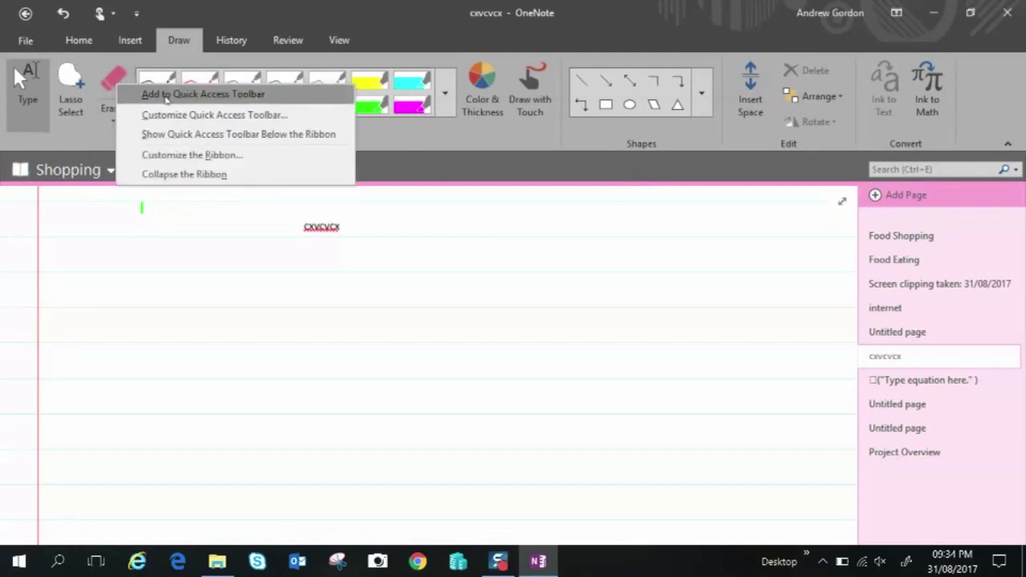
{"action": "left_click", "coordinate": [166, 97]}
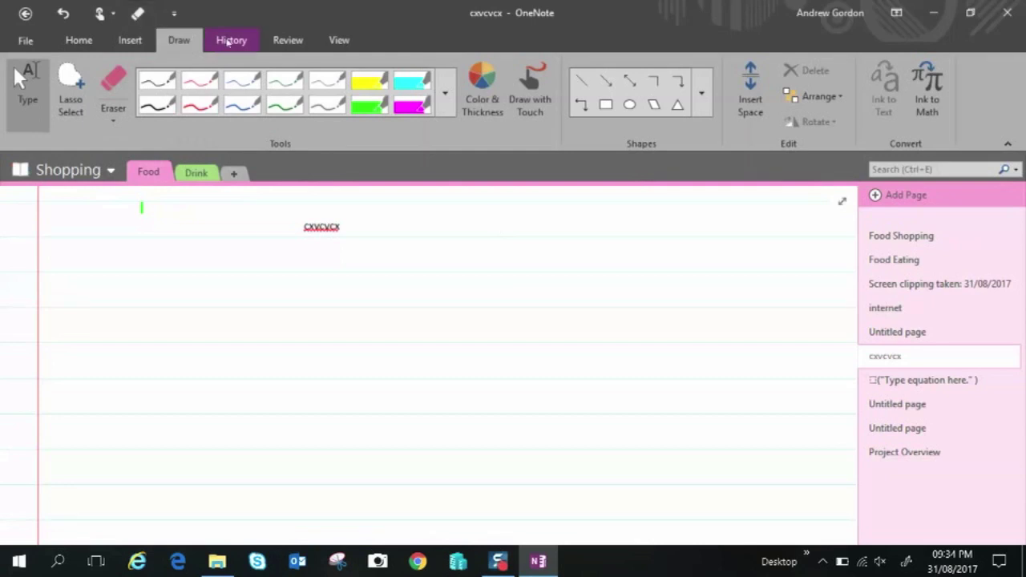
Add the Page Color command to the Quick Access Toolbar and check its customization options without changing them
{"action": "left_click", "coordinate": [337, 40]}
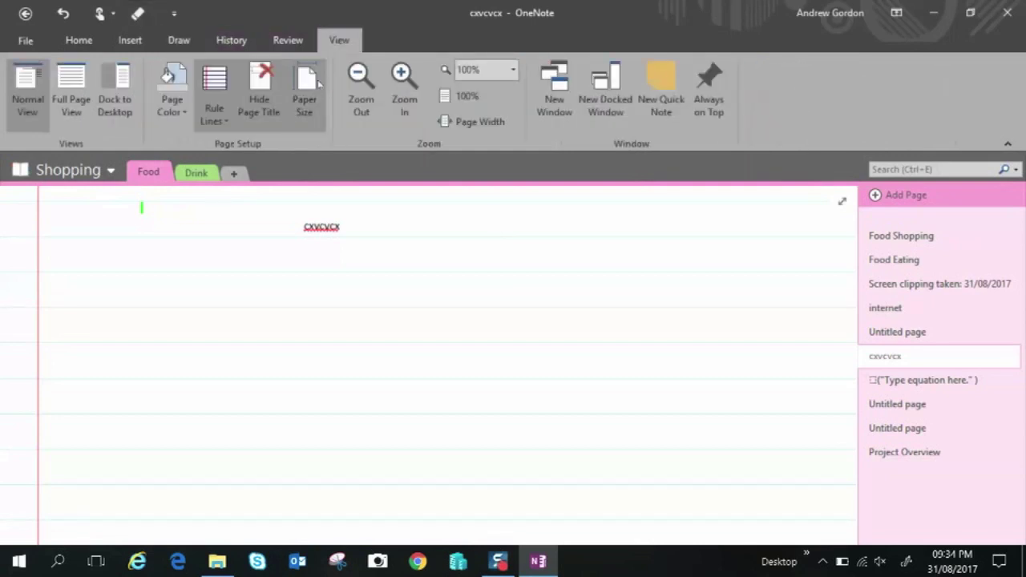
{"action": "right_click", "coordinate": [164, 92]}
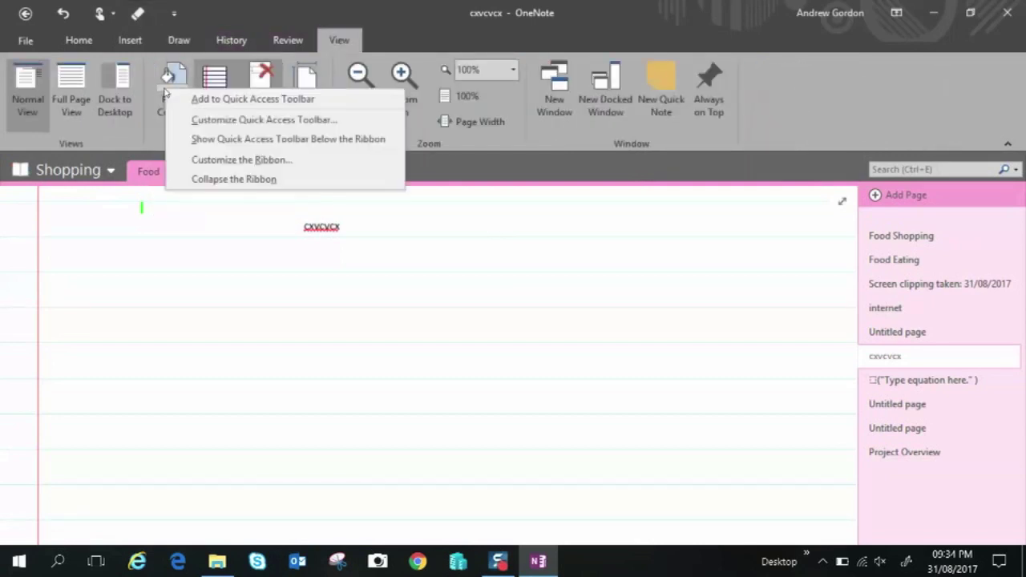
{"action": "left_click", "coordinate": [186, 99]}
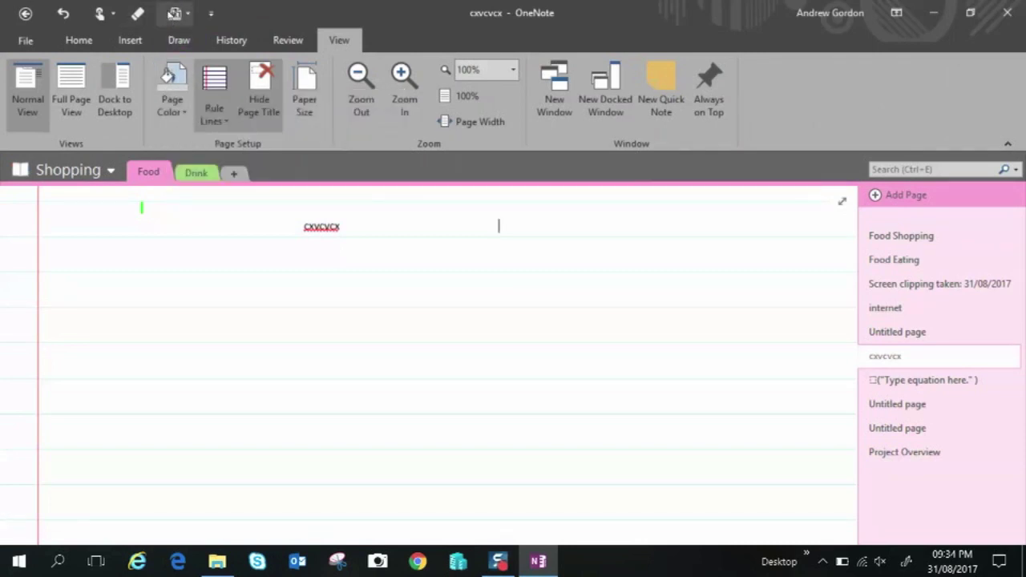
{"action": "right_click", "coordinate": [174, 13]}
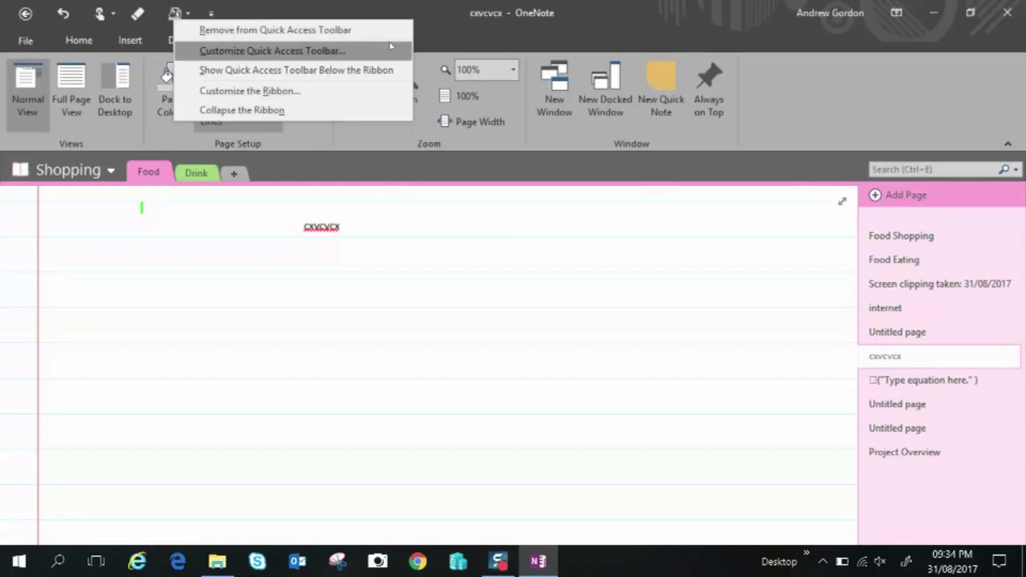
{"action": "left_click", "coordinate": [439, 33]}
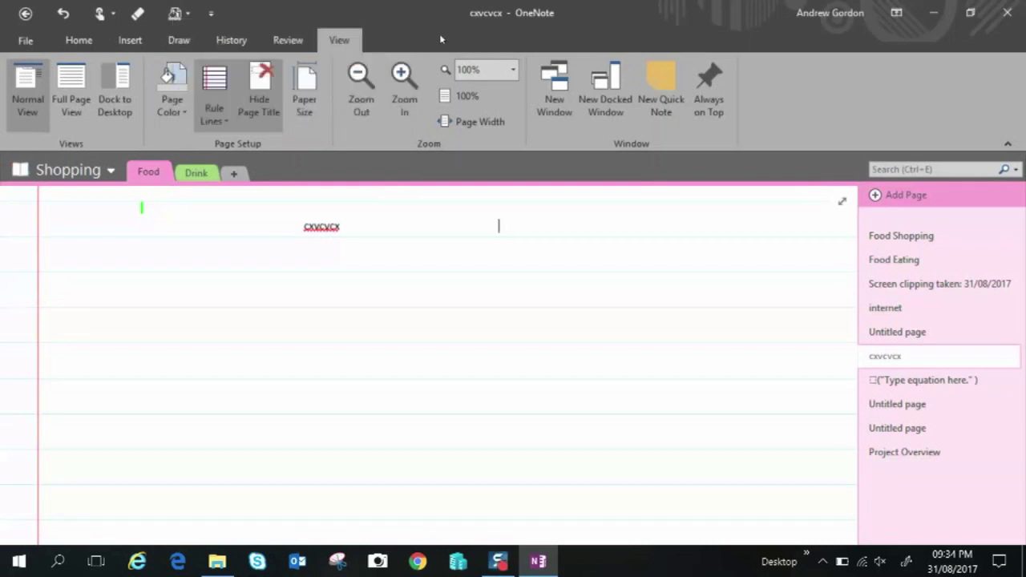